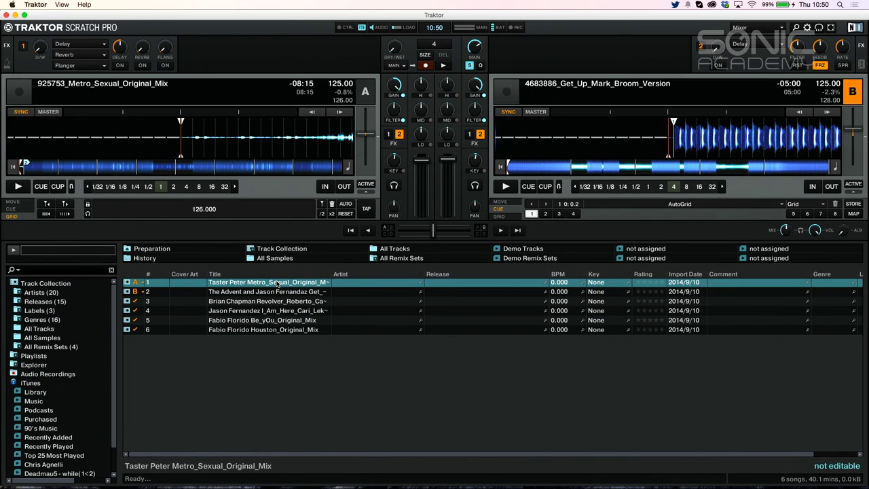
Start deck A playing 925753_Metro_Sexual_Original_Mix at 125 BPM
key(space)
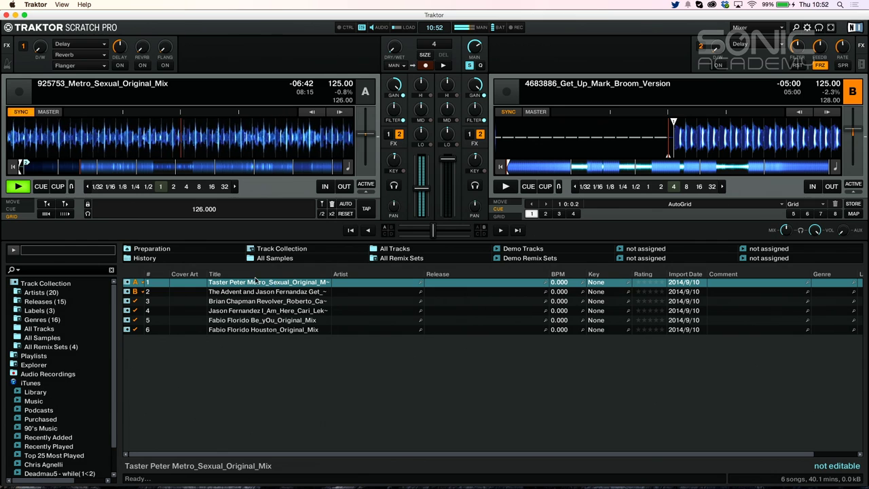
Jump deck A's Metro Sexual mix forward three times to a quieter part, leaving 2:33
click(150, 168)
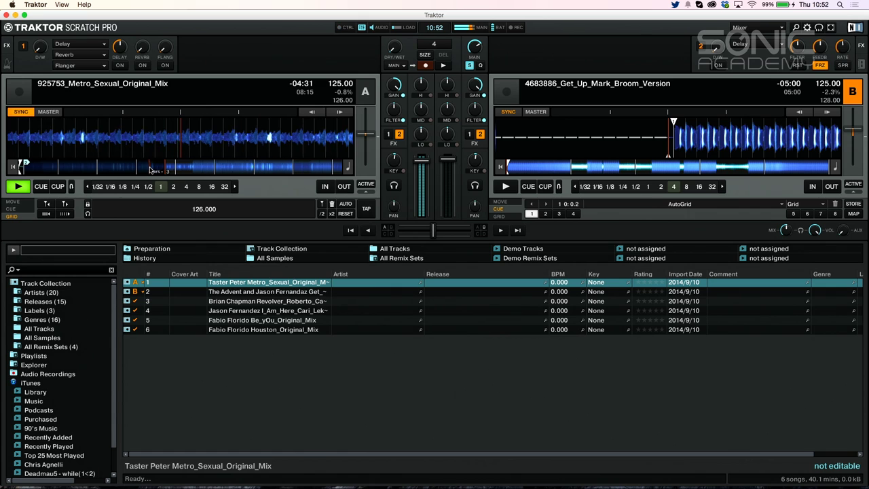
click(183, 171)
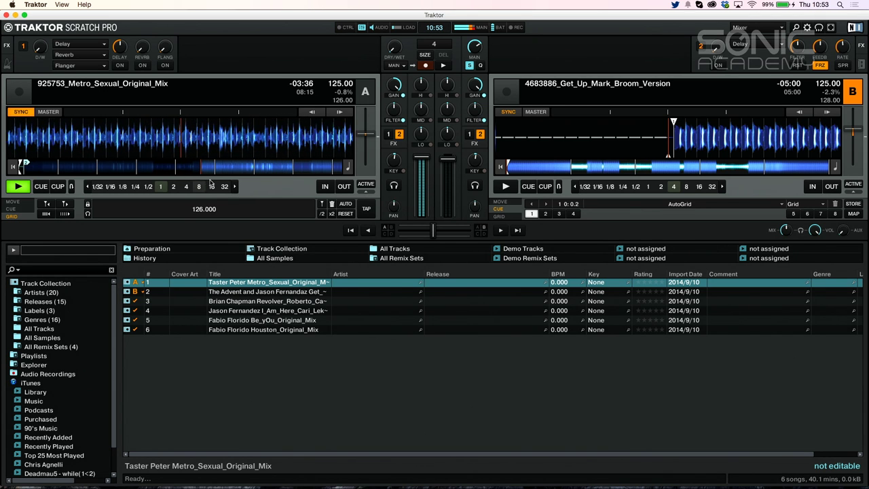
click(237, 170)
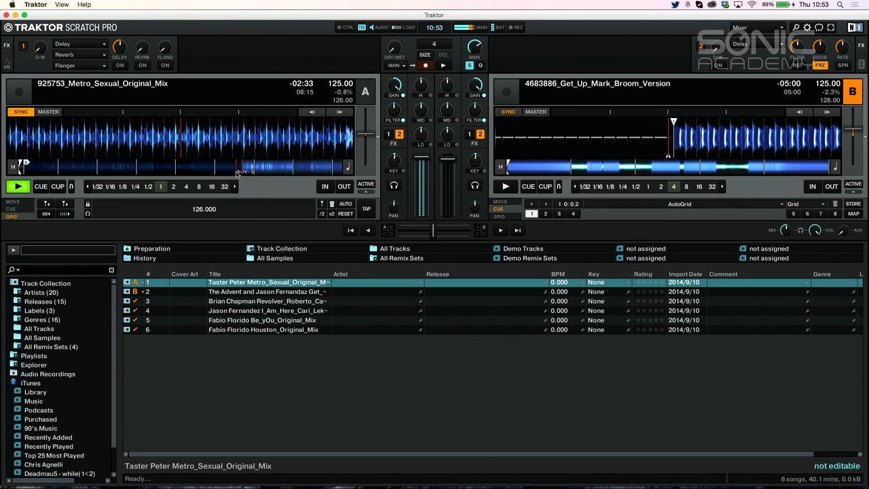
Start deck B's 4683886_Get_Up_Mark_Broom_Version playing alongside deck A at 125 BPM
key(l)
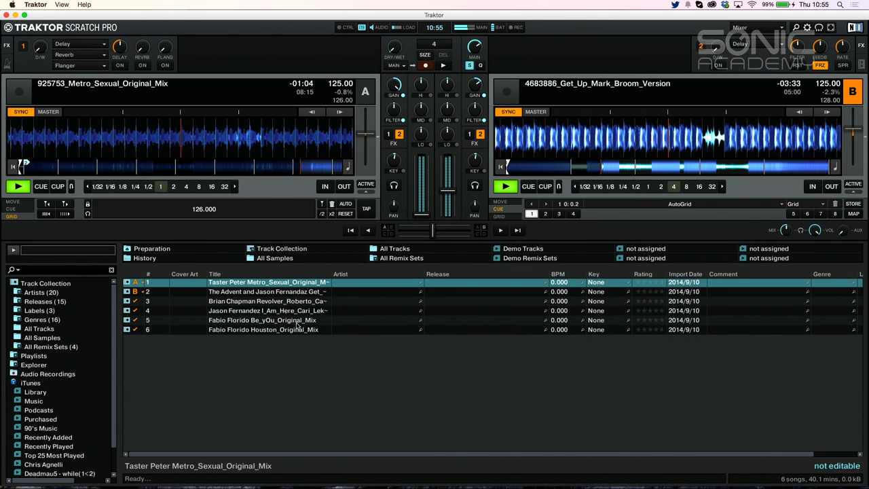
Load track 3, 4895272_Revolver_Roberto_Capuano_Remix, from the browser onto deck A
drag(243, 301, 158, 151)
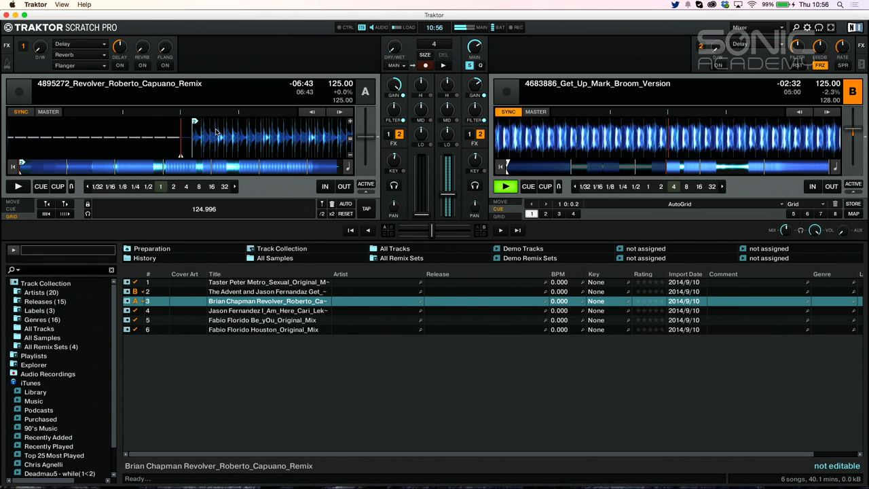
Start the newly loaded Revolver remix playing on deck A
key(F5)
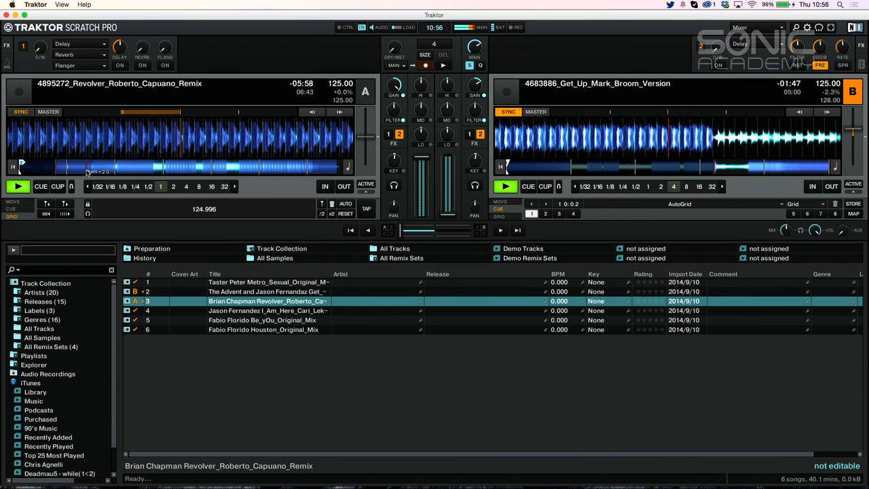
Jump deck A's Revolver remix ahead to a later section, leaving 4:43
click(89, 169)
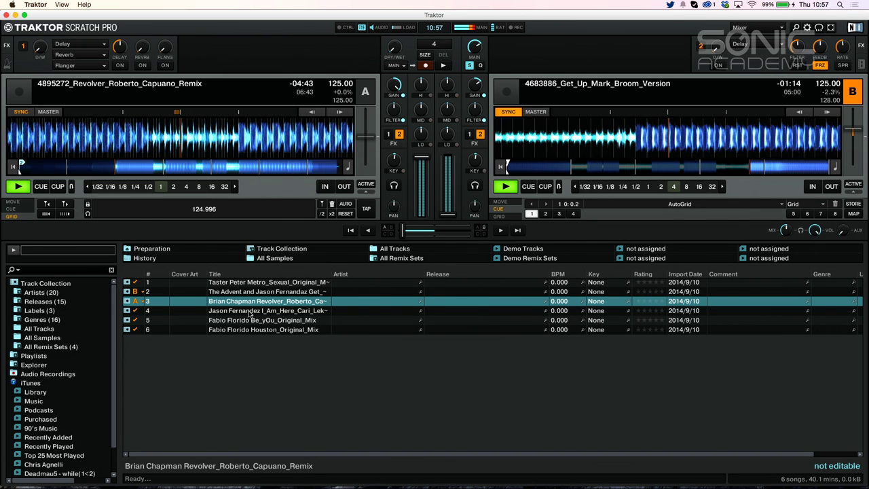
Load track 4, 5503977_I_Am_Here_Cari_Lekebusch_Remix, onto deck B and advance deck A's Revolver remix
click(250, 312)
mouse_move(250, 314)
mouse_down()
mouse_move(445, 180)
mouse_move(566, 155)
mouse_up()
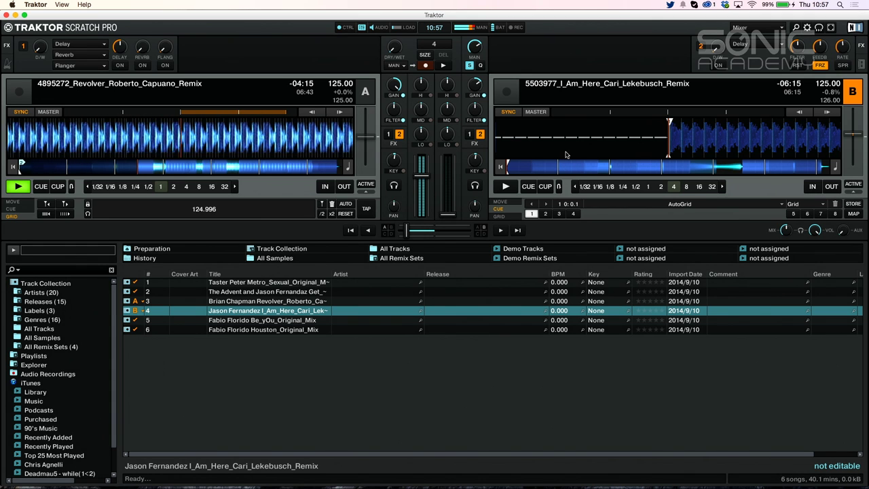
click(227, 173)
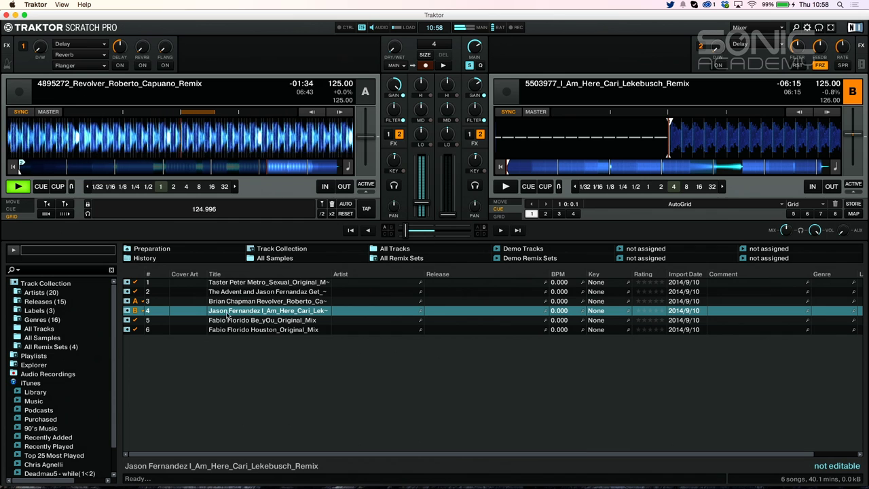
Start deck B's I_Am_Here remix in sync and load track 6, 5707095_Houston_Original_Mix, onto deck A
key(space)
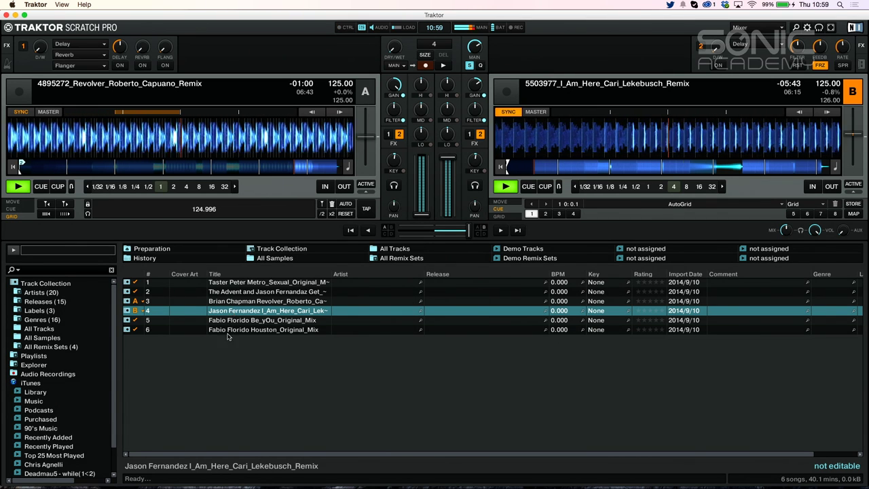
click(230, 331)
drag(230, 330, 151, 156)
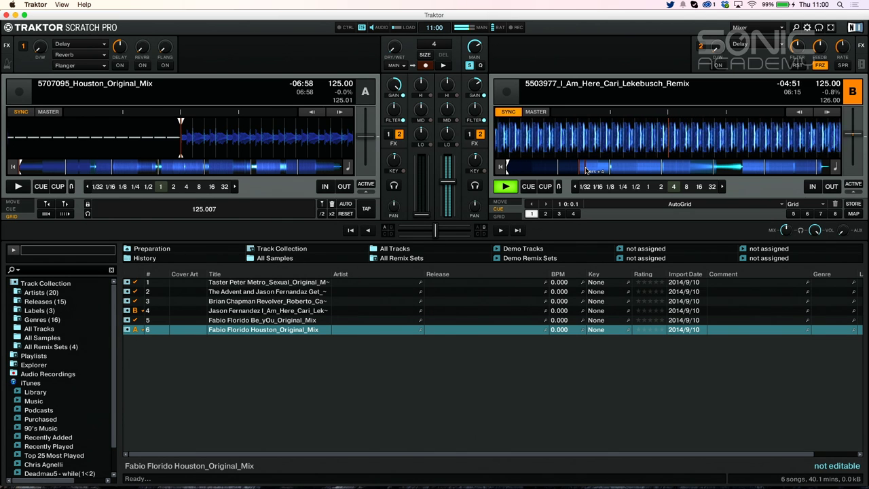
Jump deck B's I_Am_Here remix forward twice, leaving 2:40 remaining
click(589, 170)
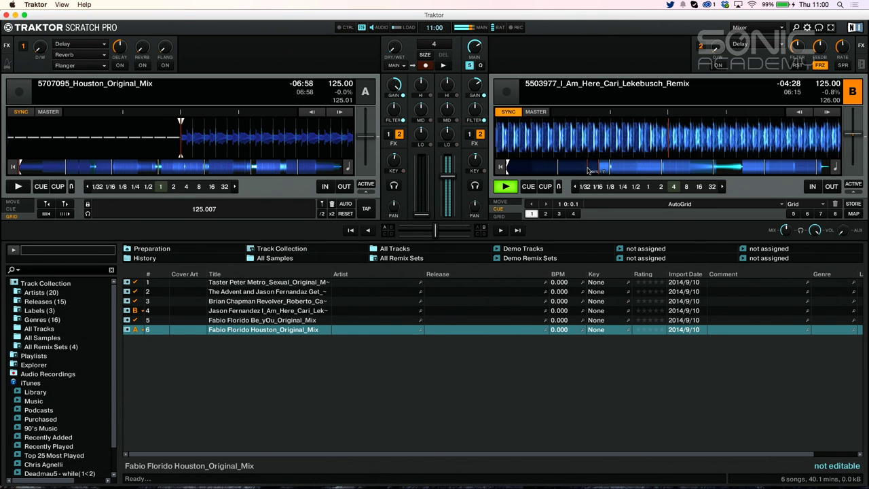
click(662, 168)
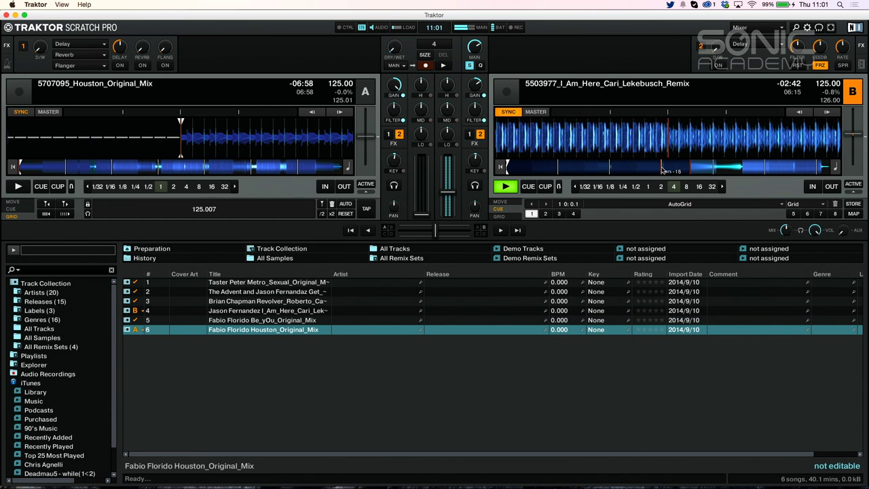
Jump deck B's I_Am_Here remix ahead to a new section
click(713, 171)
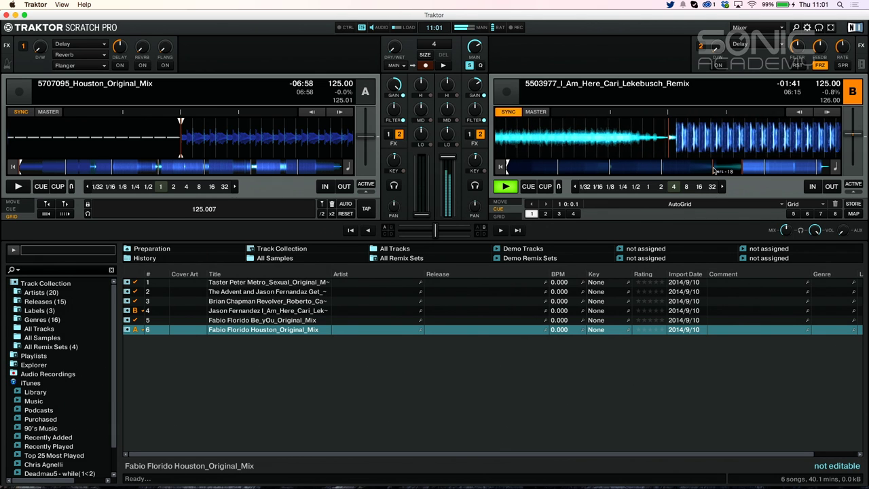
Start deck A's Houston_Original_Mix in sync over deck B's final 0:34
key(space)
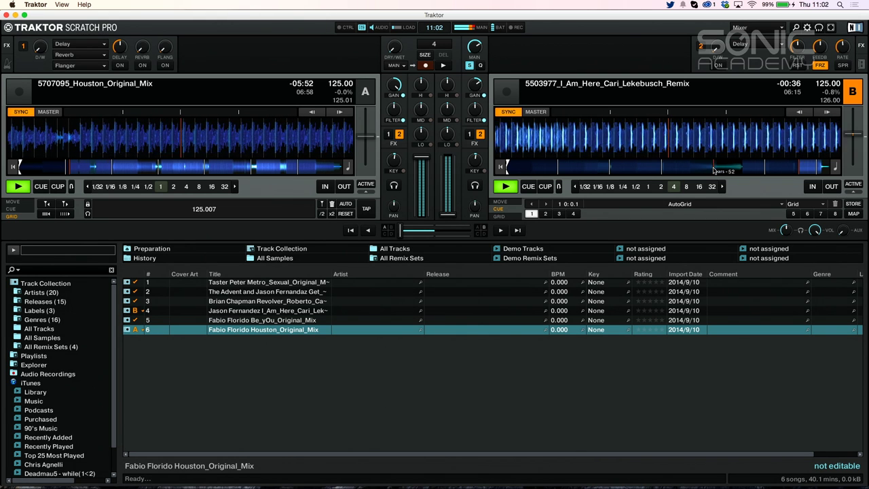
Jump deck A's Houston mix forward three times toward its end, leaving 2:12
click(110, 173)
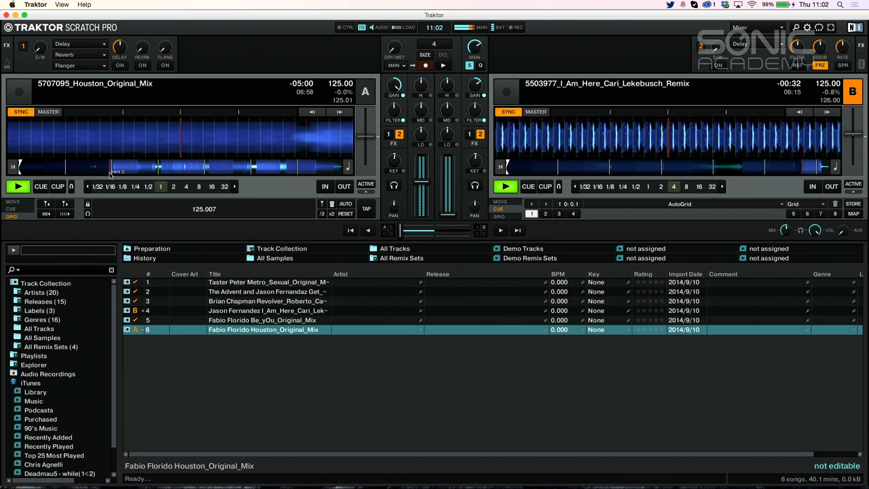
click(152, 171)
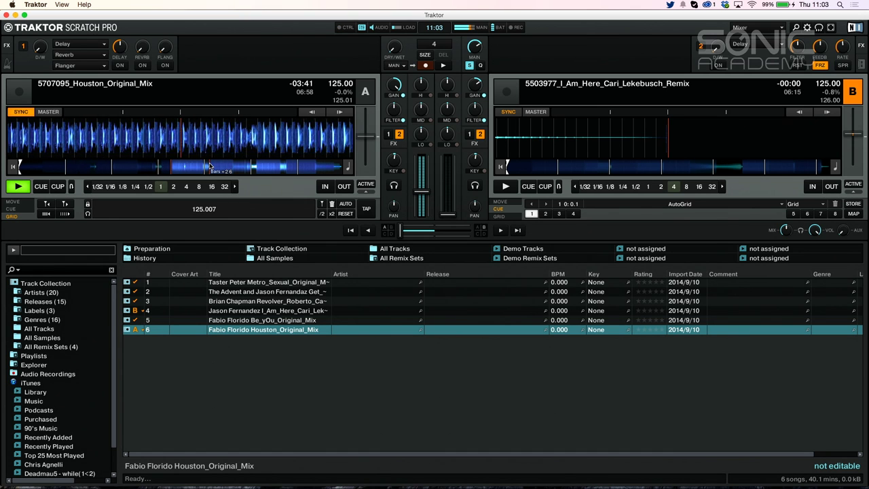
click(231, 170)
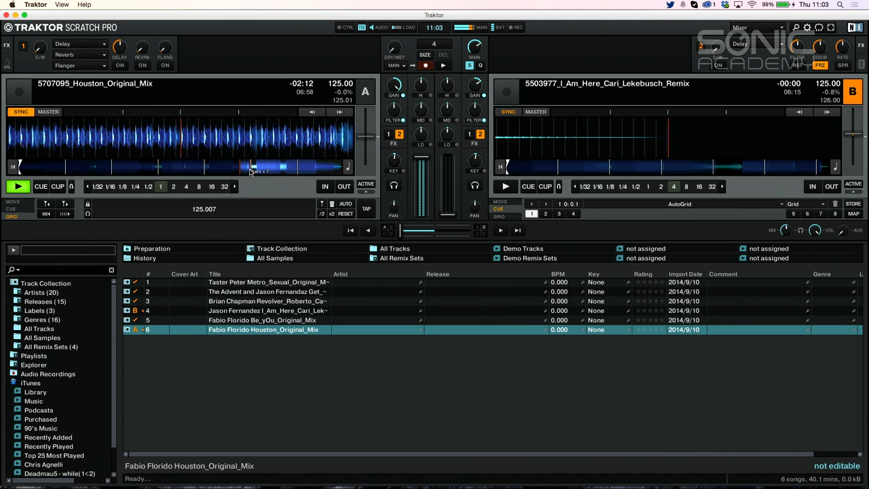
Jump Deck A further into the track on its overview stripe in Traktor
click(250, 171)
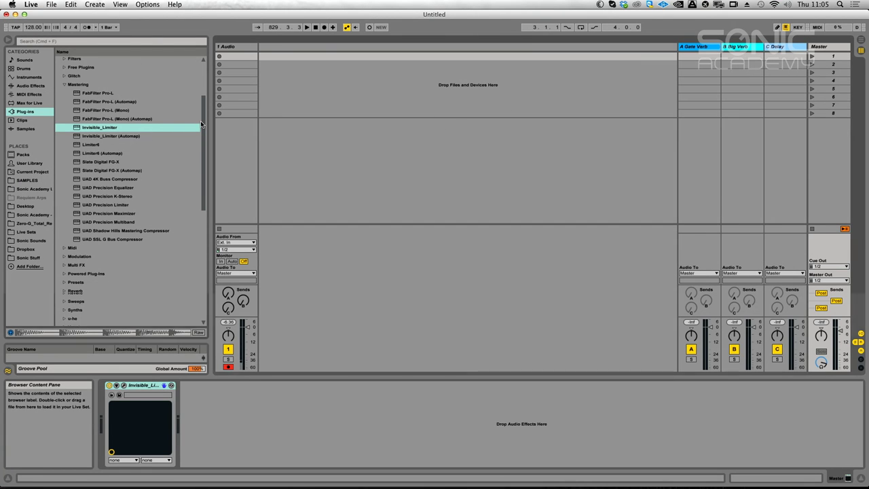
Load Kick - Nicky Romero from Plug-ins > VST > Drums onto a new MIDI track
scroll(201, 124, up, 3)
click(64, 163)
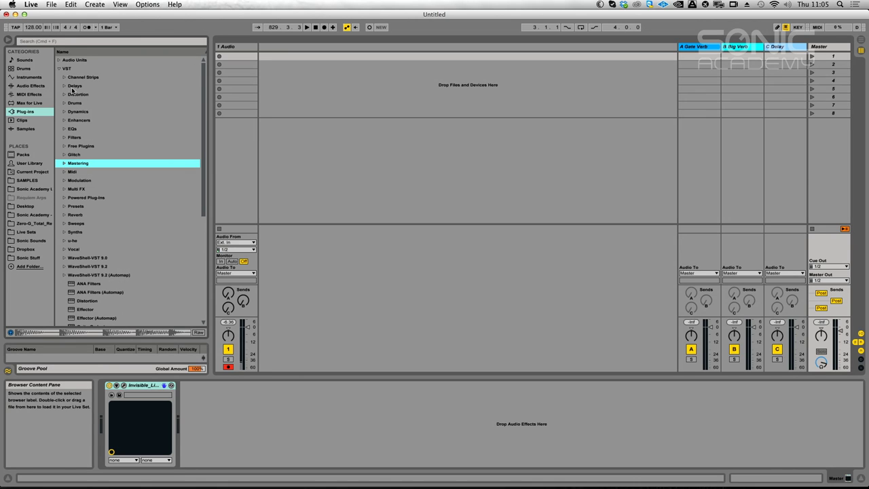
click(59, 68)
click(59, 69)
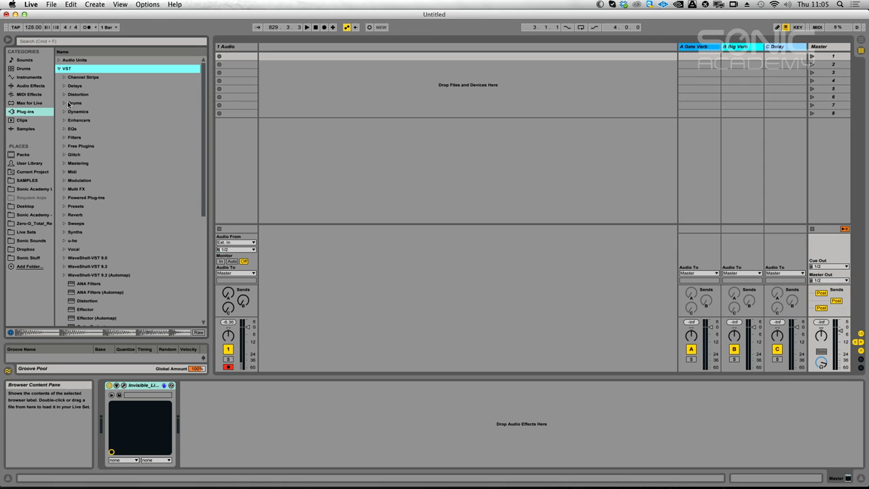
click(66, 102)
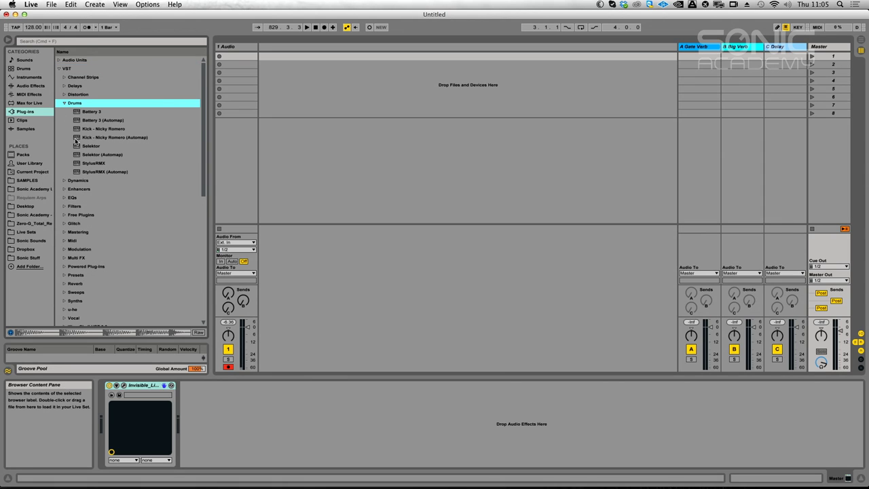
drag(76, 129, 233, 57)
drag(101, 129, 280, 59)
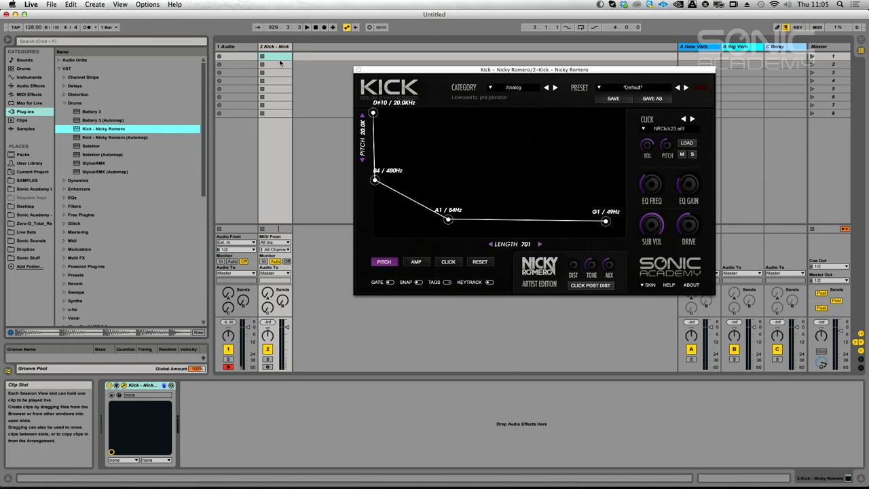
Set the kick to the Techno category and stretch its pitch drop to settle at D2 / 73Hz
click(509, 90)
click(521, 178)
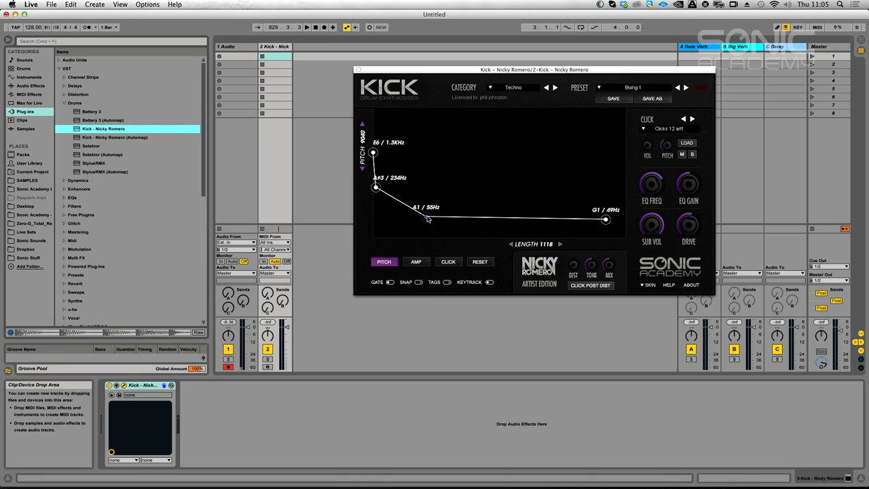
drag(427, 219, 429, 222)
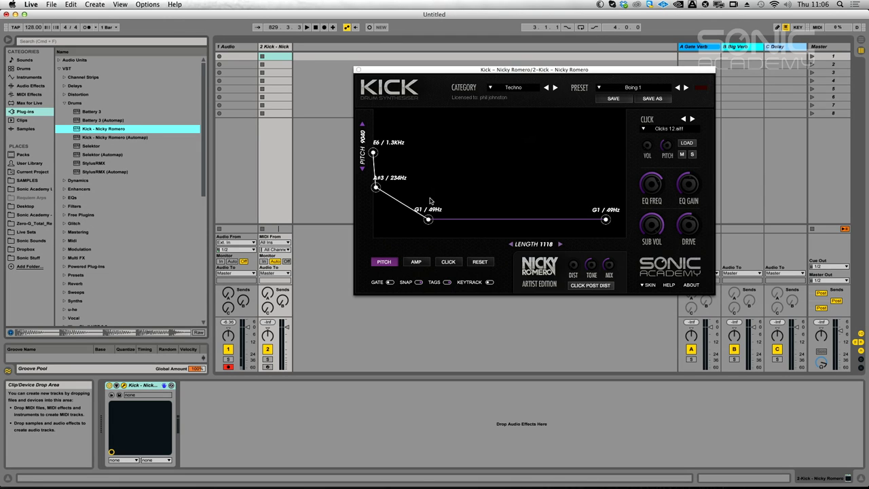
drag(429, 222, 464, 222)
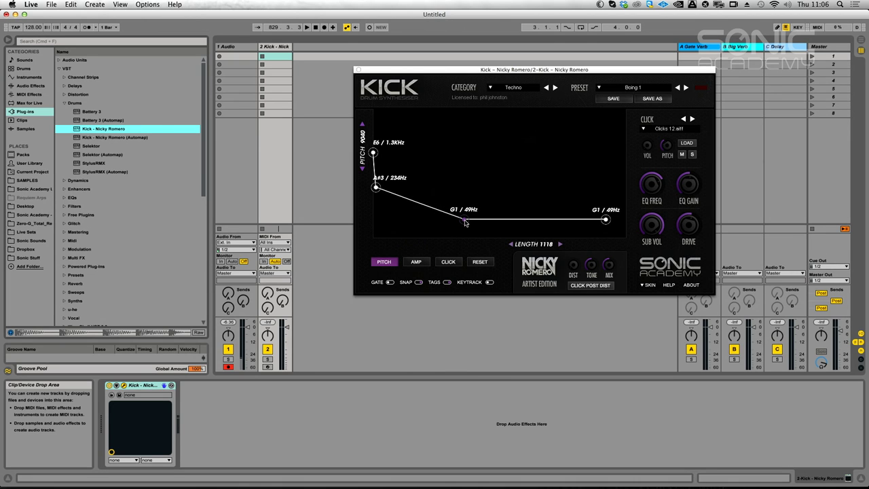
drag(465, 220, 467, 213)
mouse_move(608, 225)
mouse_down()
mouse_move(603, 207)
mouse_move(600, 215)
mouse_up()
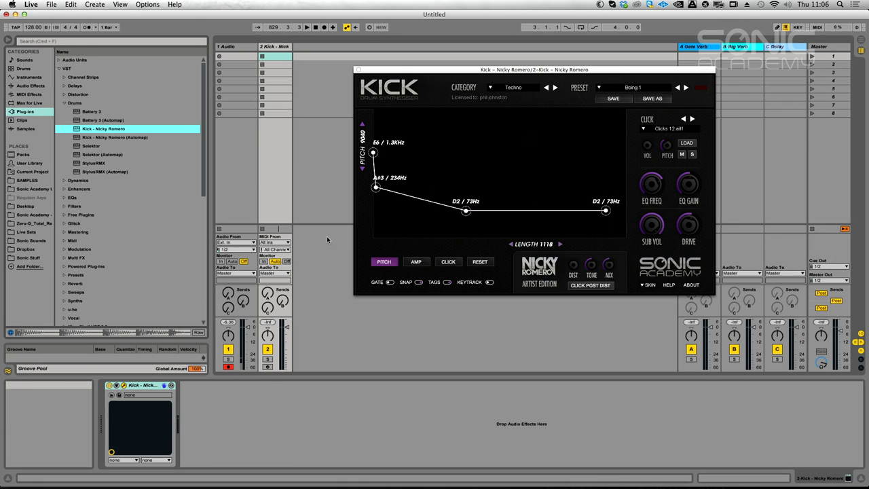
Create a kick clip with C3 notes on all four beats and lower the pitch tail to F1 / 44Hz
double_click(263, 57)
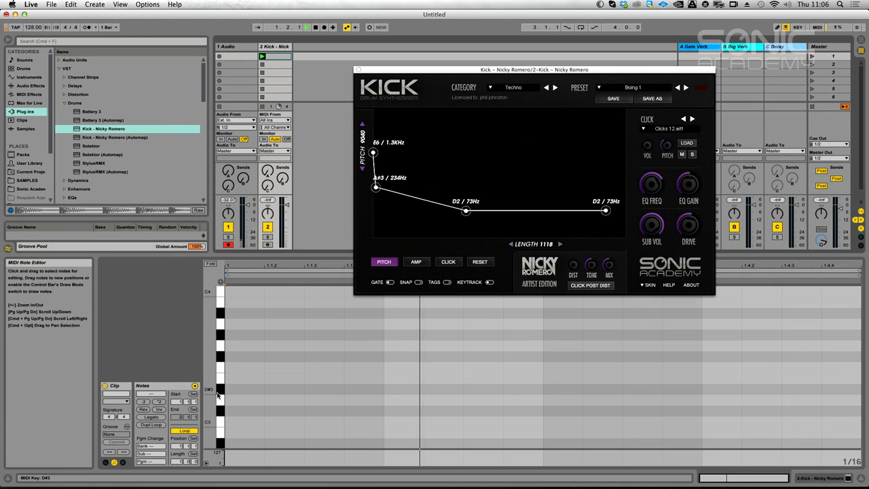
double_click(232, 422)
double_click(402, 421)
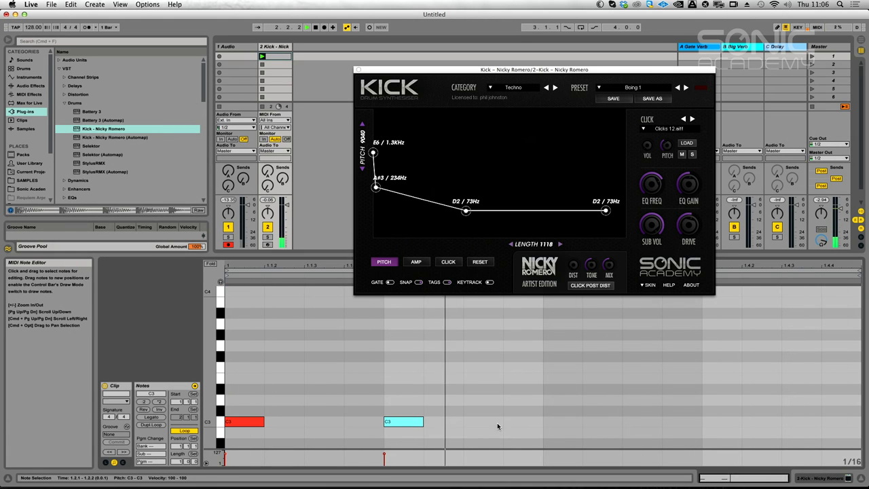
double_click(552, 422)
double_click(726, 421)
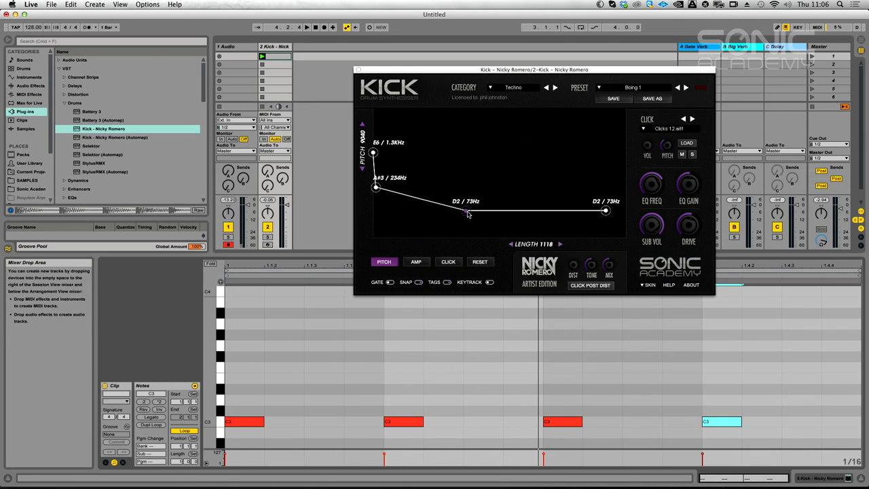
drag(468, 213, 466, 225)
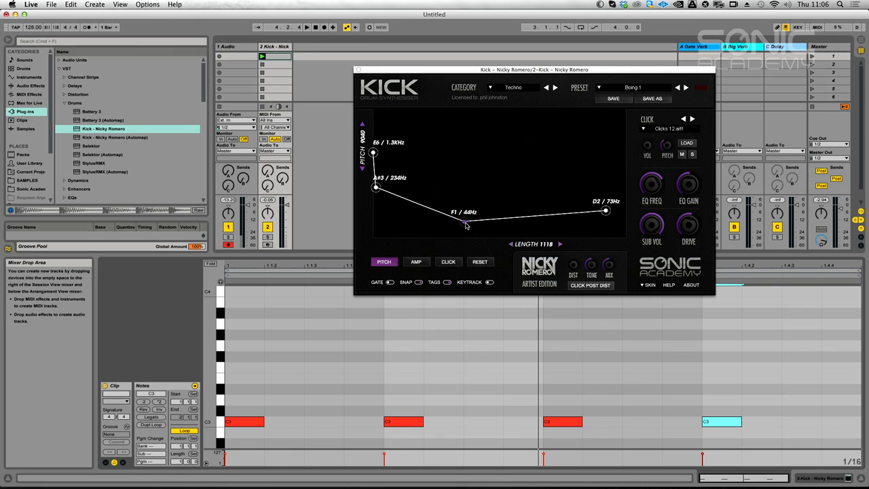
drag(602, 216, 606, 225)
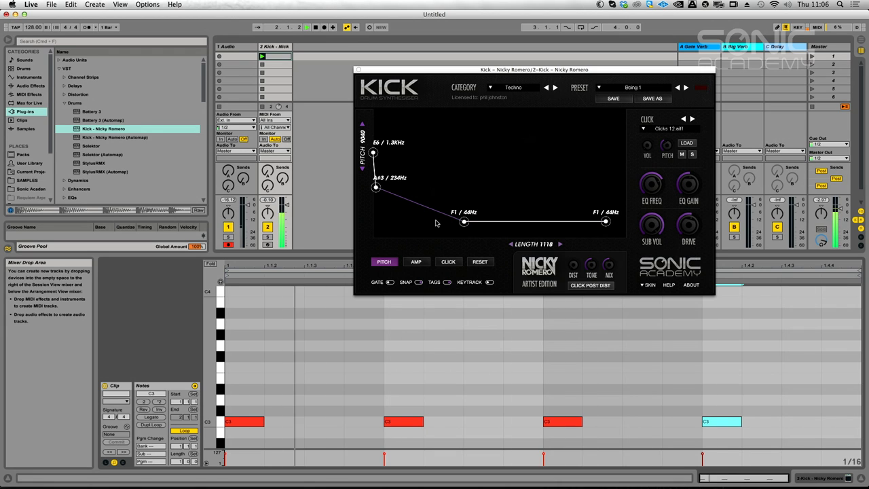
Nudge the middle and end pitch points up to G1 / 49Hz and play the kick
drag(466, 224, 465, 221)
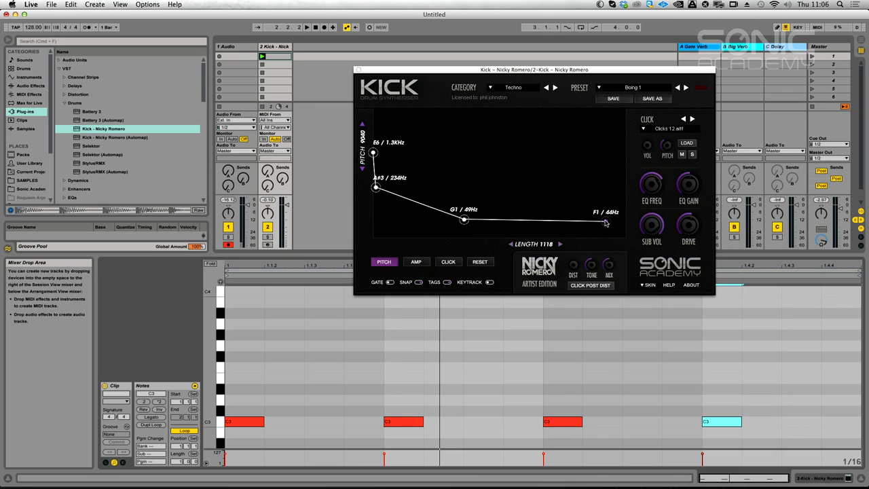
drag(605, 223, 606, 222)
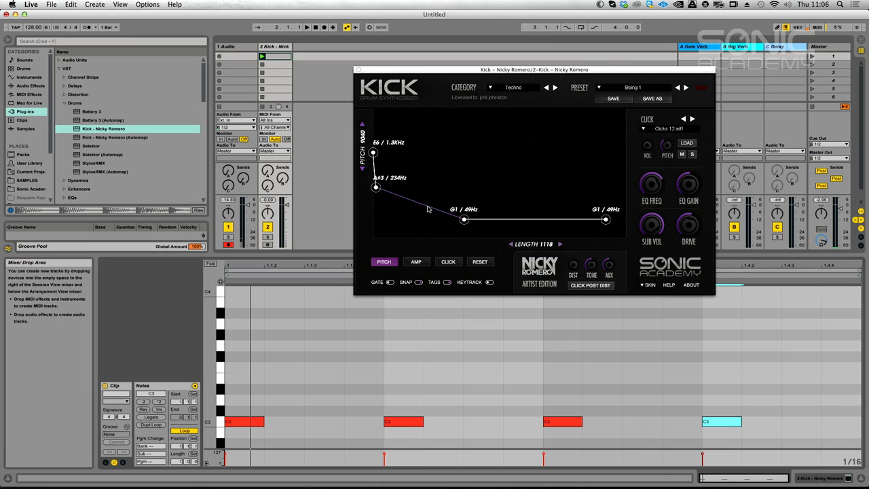
key(space)
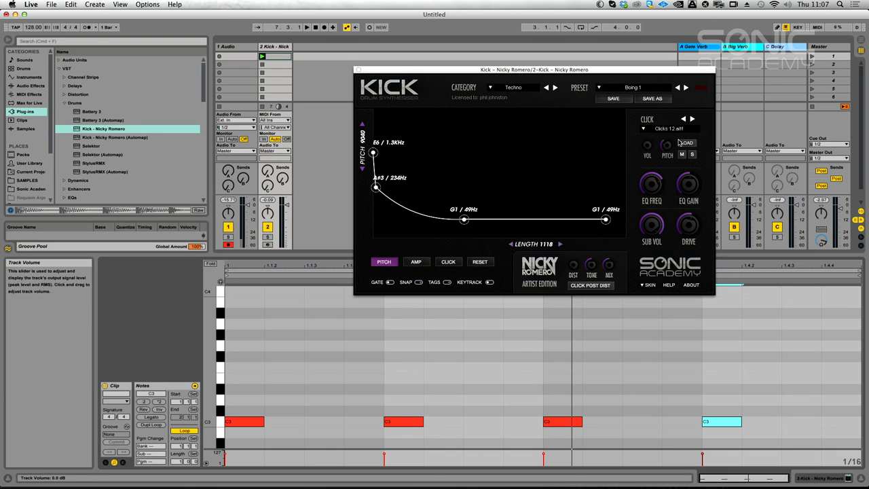
Pull the kick's amp envelope start down to silence and curve its attack outward
click(414, 262)
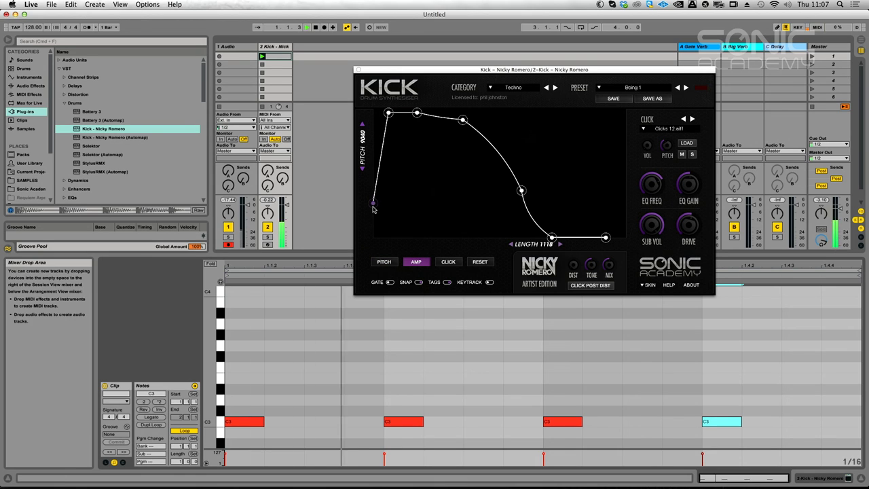
drag(373, 203, 373, 237)
drag(389, 111, 437, 221)
click(384, 262)
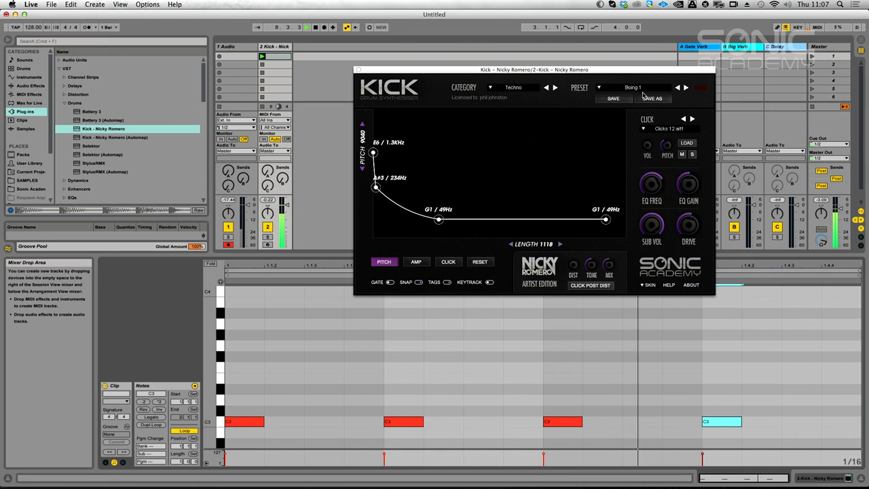
Load NRClick01.aiff as the kick's click sample and step through the samples to NRClick15.aiff
click(655, 129)
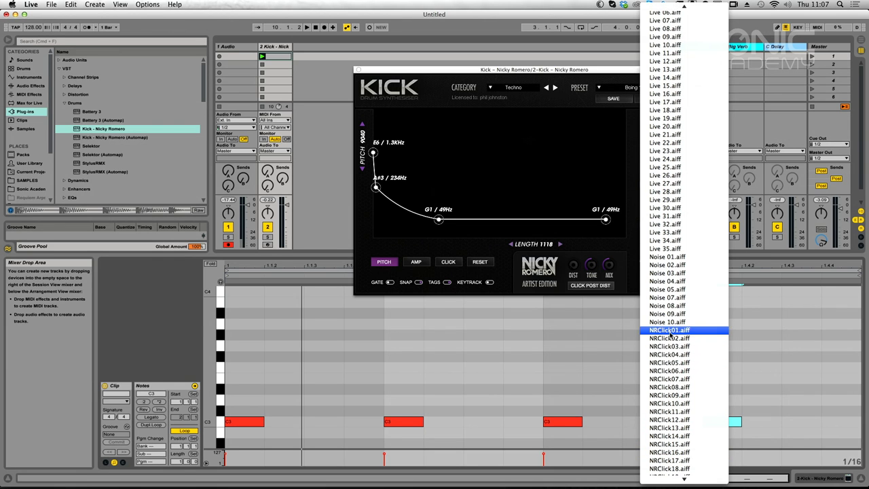
click(669, 331)
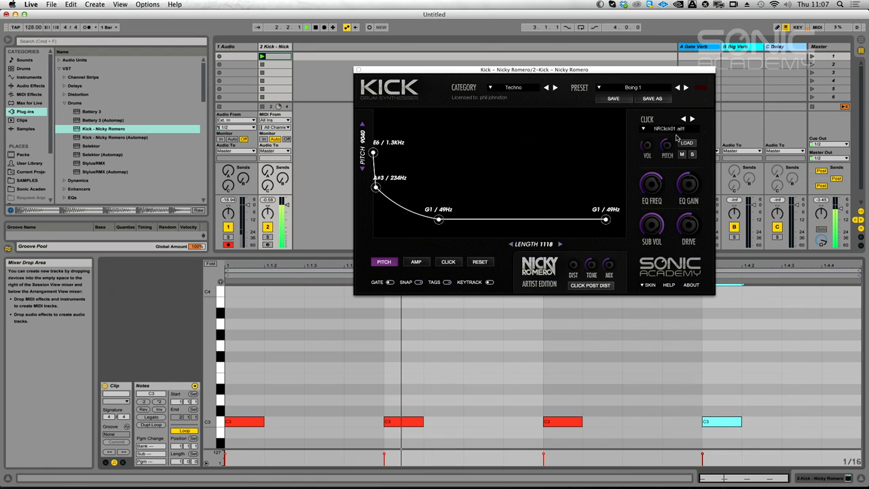
click(692, 120)
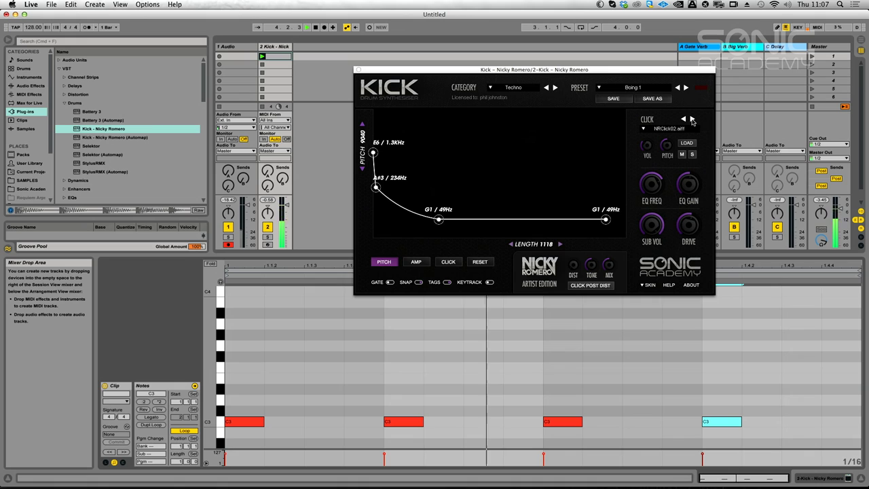
click(692, 120)
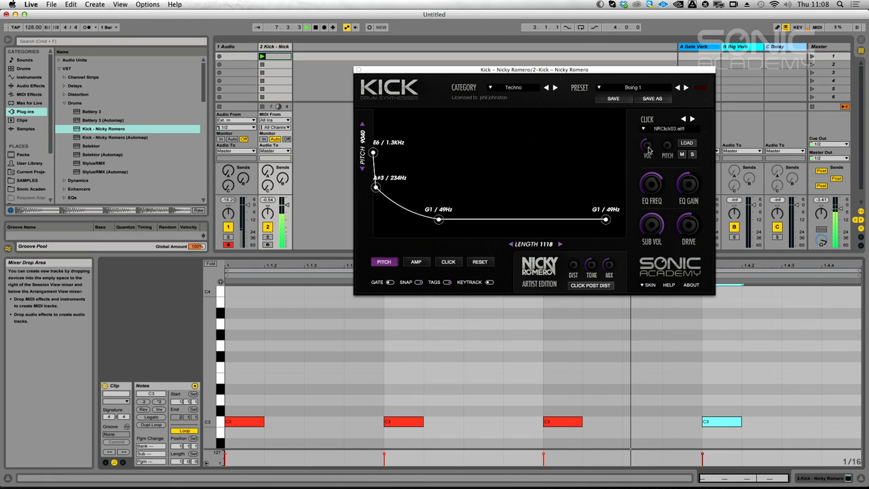
click(692, 119)
click(692, 120)
click(692, 119)
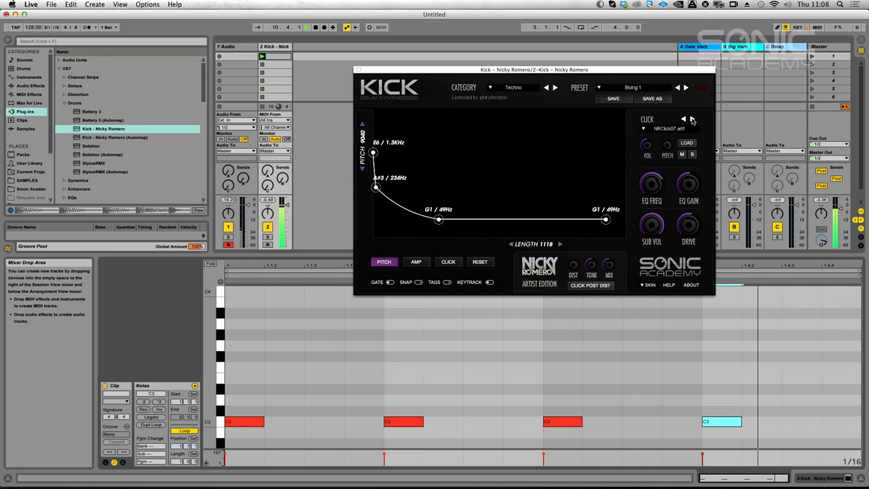
click(691, 120)
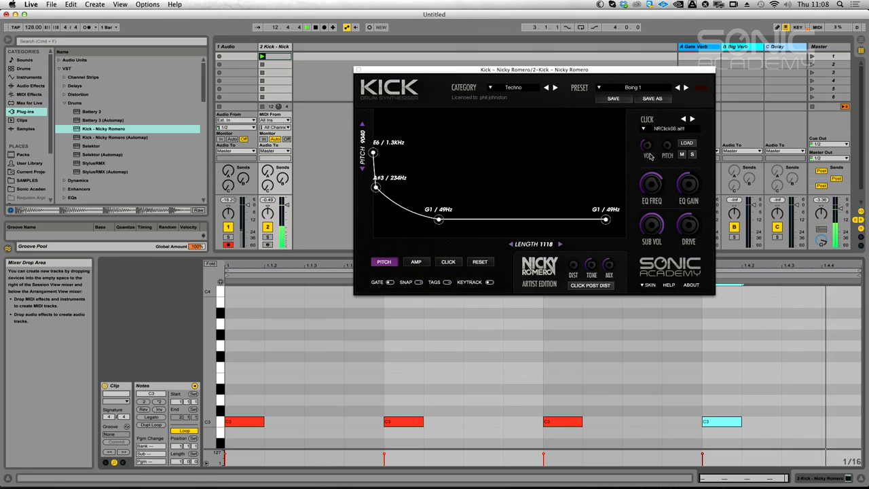
click(692, 120)
click(692, 120)
click(692, 120)
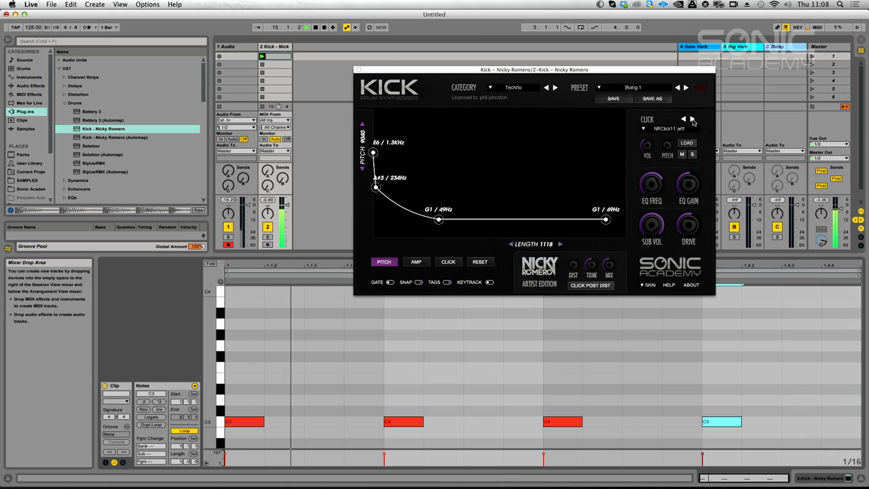
click(692, 120)
click(692, 120)
click(692, 119)
click(692, 120)
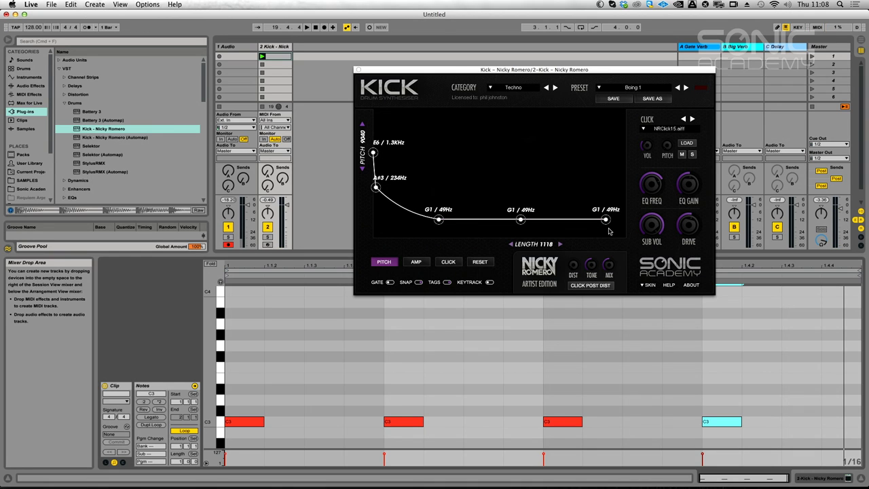
Drop the pitch tail to D#0 / 20Hz, add an amp decay point to round the tail, and audition
drag(606, 224, 605, 237)
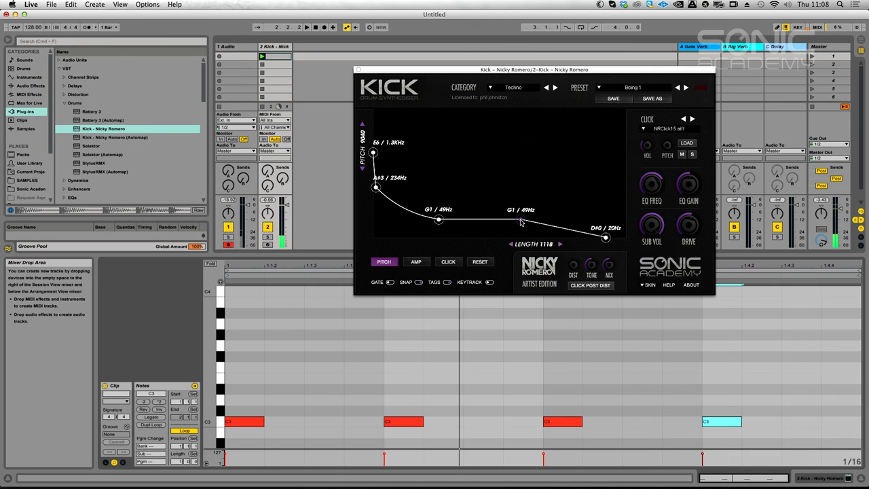
drag(521, 220, 509, 223)
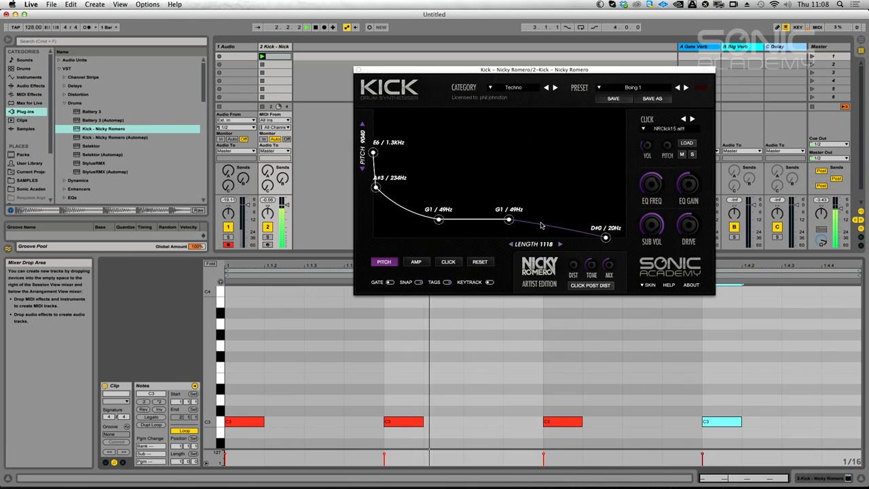
click(415, 264)
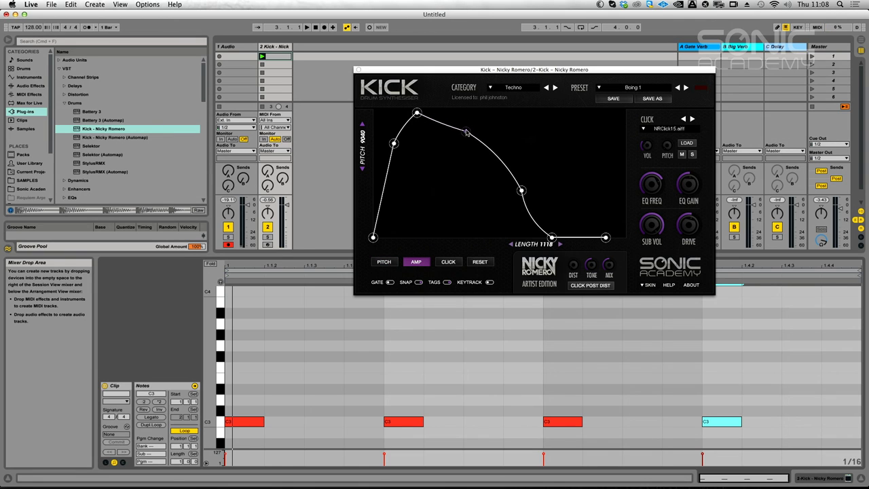
drag(520, 192, 514, 191)
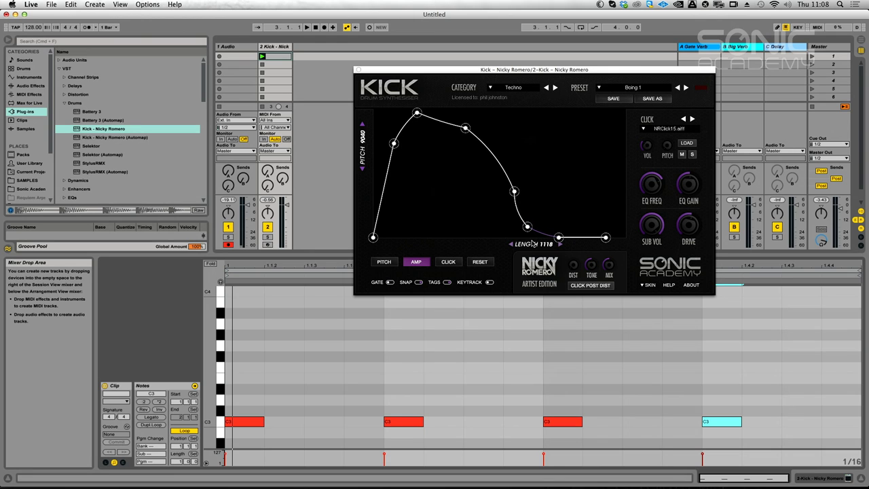
key(space)
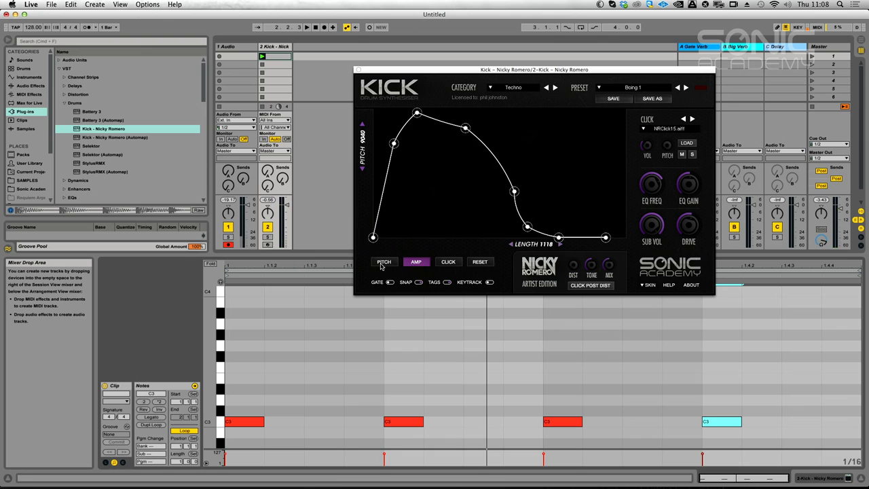
Lower the kick's overall PITCH amount to 9830 so the envelope starts at F6 / 1.4KHz
click(382, 263)
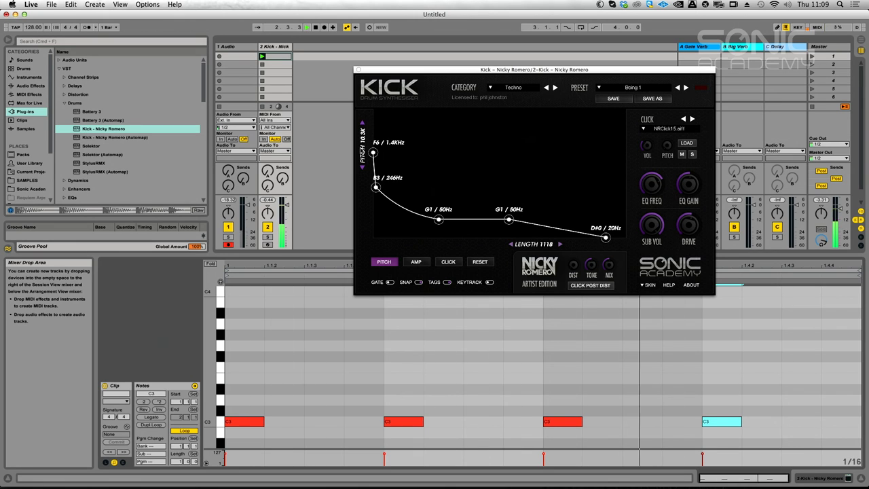
click(416, 262)
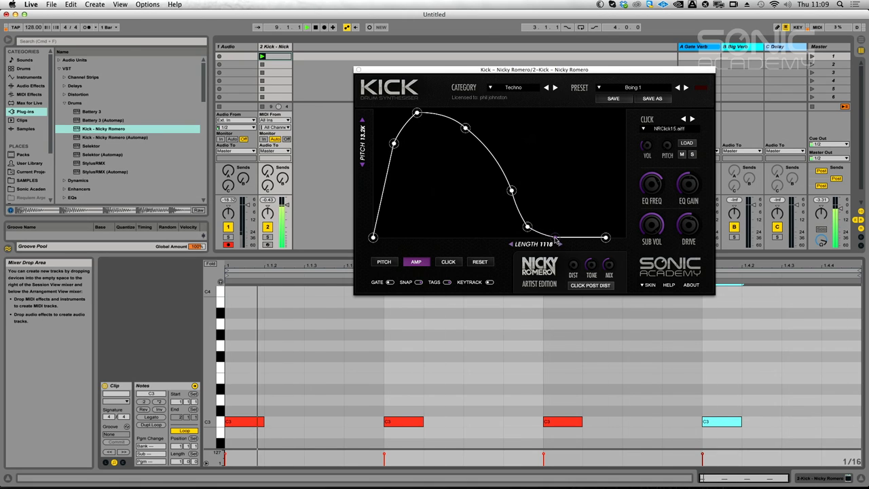
drag(363, 128, 370, 145)
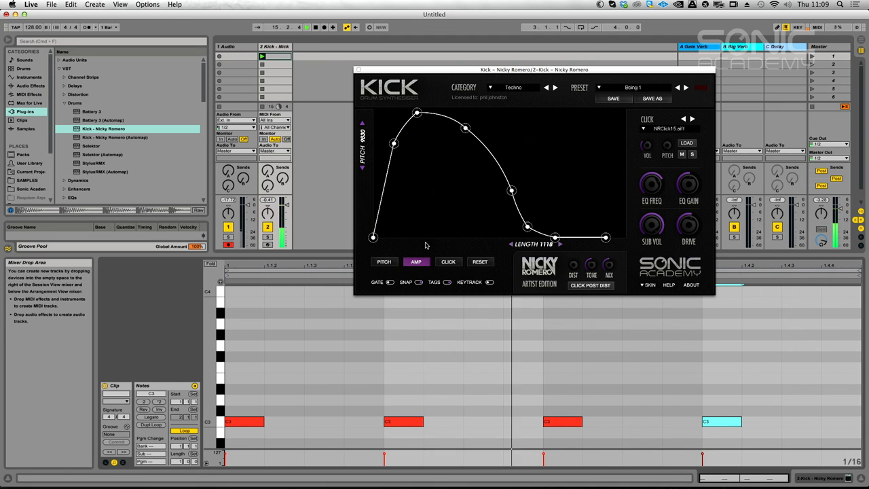
click(384, 262)
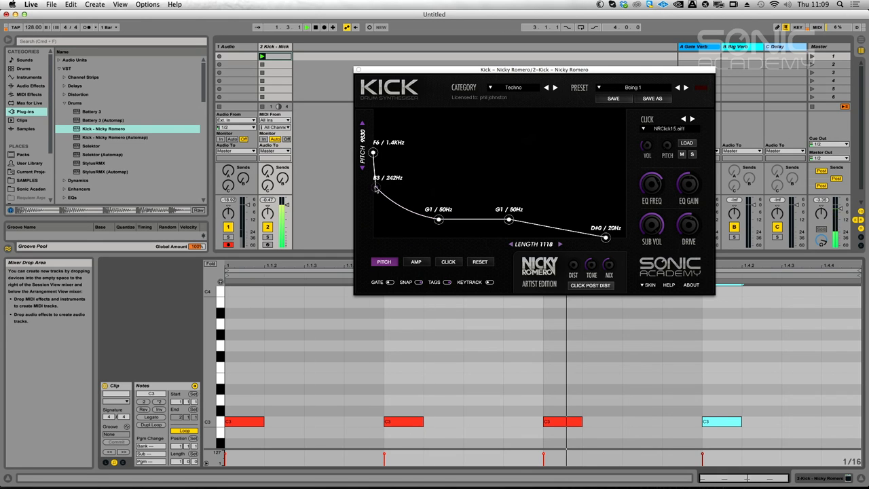
Pull the second pitch point down to A3 / 220Hz, set the later G1 point to 49Hz, and close the Kick window
mouse_move(387, 199)
mouse_down()
mouse_move(372, 190)
mouse_move(375, 202)
mouse_move(377, 192)
mouse_up()
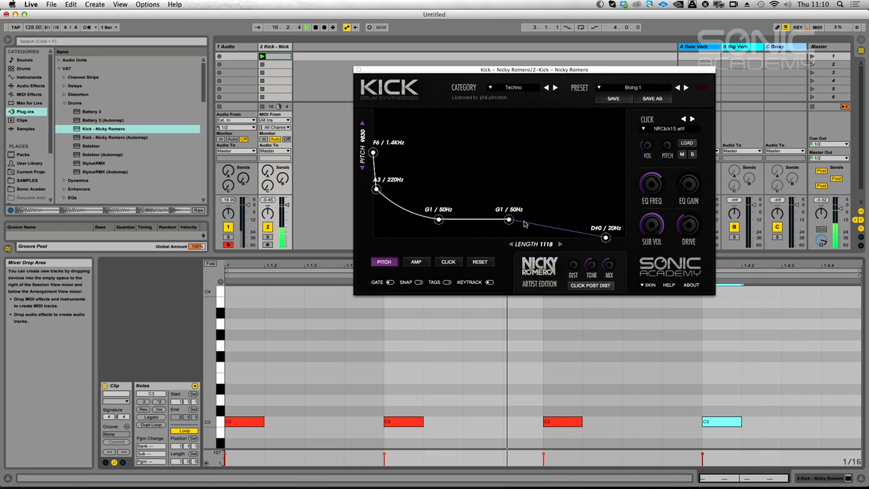
mouse_move(514, 226)
mouse_down()
mouse_move(495, 222)
mouse_move(525, 222)
mouse_up()
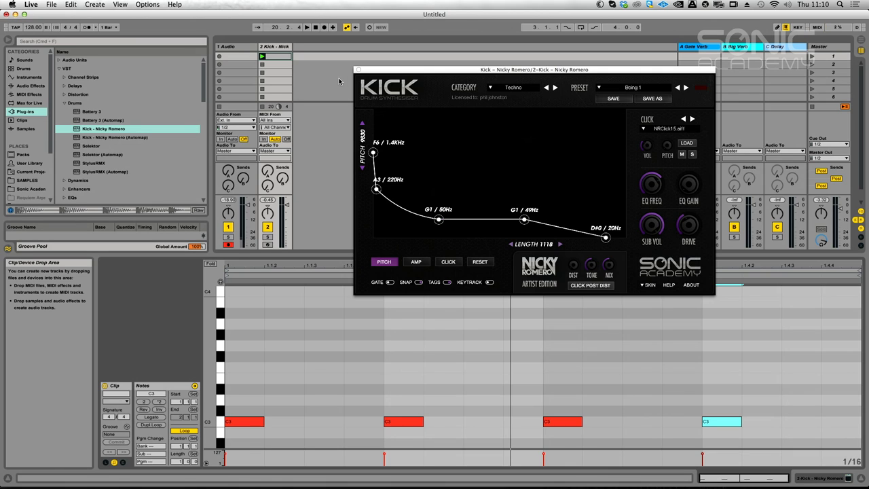
click(359, 70)
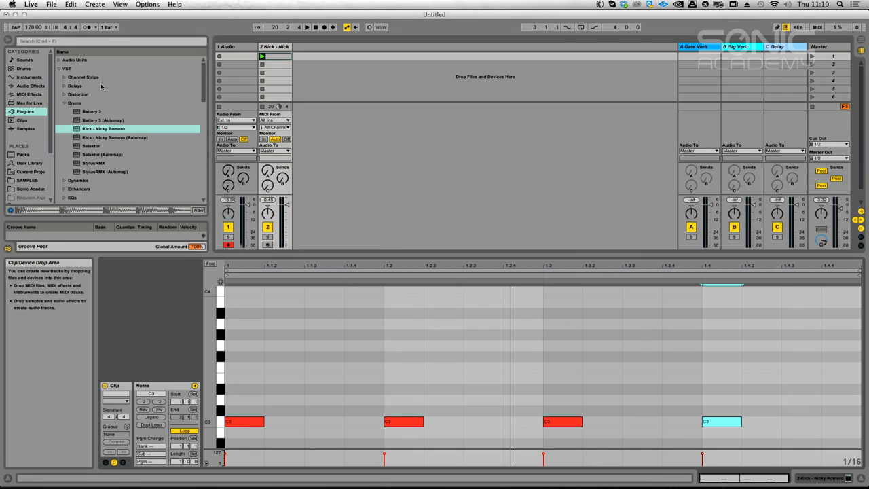
Create a new track holding a Drum Rack from the Instruments browser
click(30, 95)
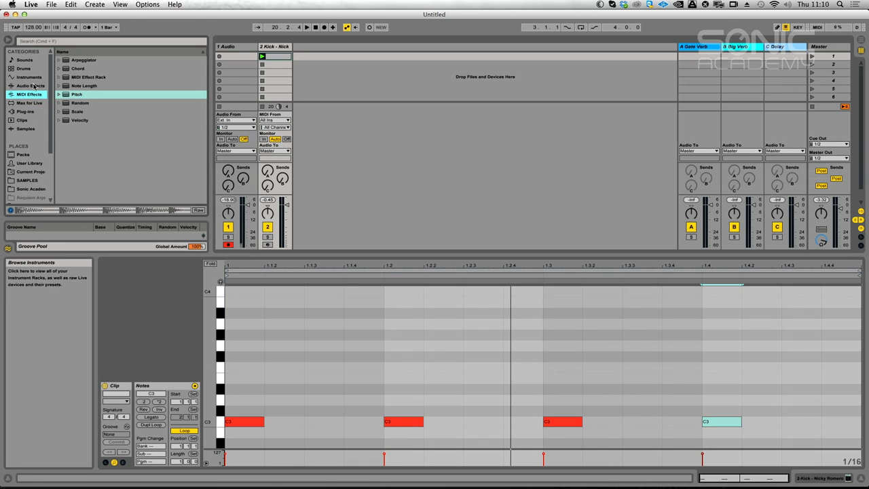
click(34, 86)
click(31, 77)
click(89, 78)
drag(324, 63, 323, 62)
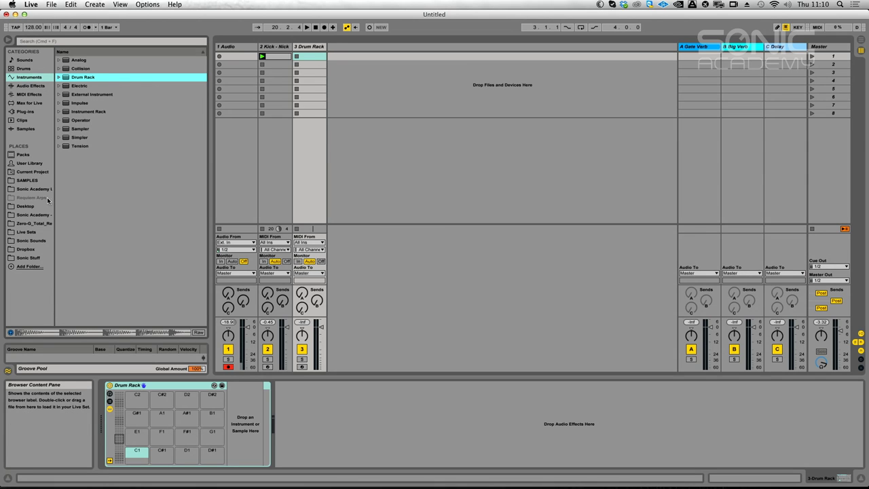
Browse to the UD MRH Toms sample folder, audition toms, and load Tom-03 onto pad C1
click(31, 181)
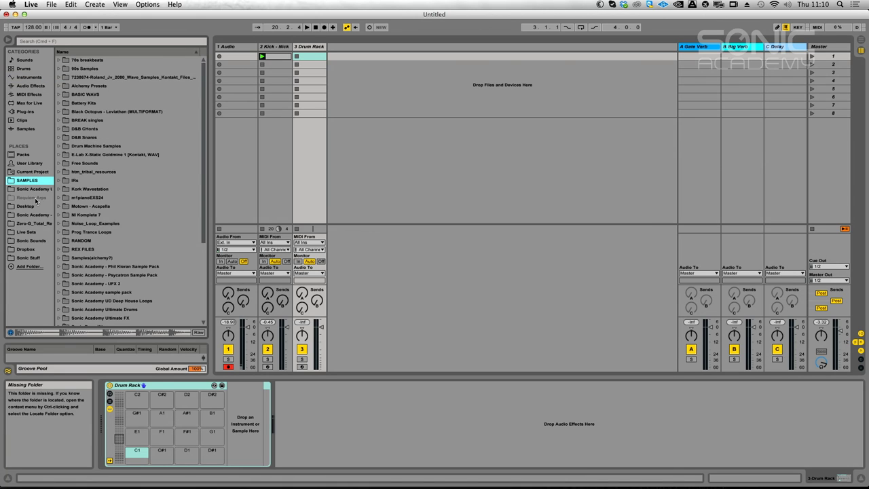
click(37, 189)
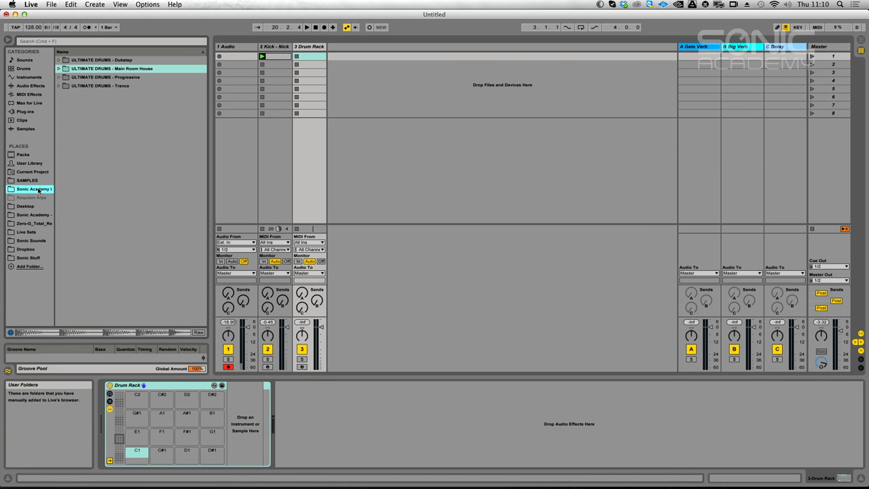
click(59, 68)
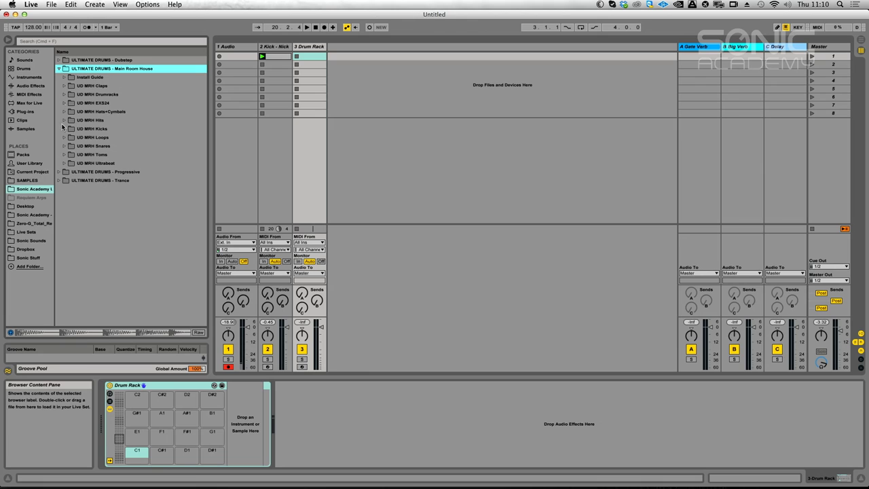
click(66, 155)
click(117, 165)
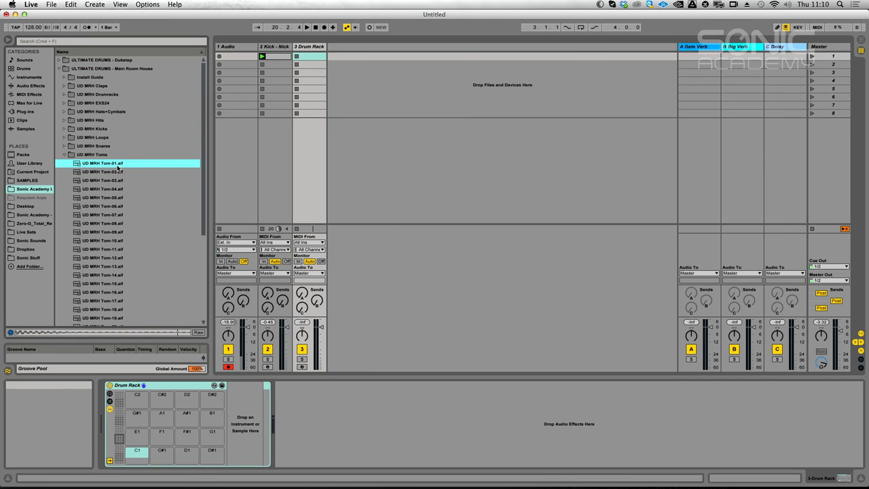
key(Down)
key(Down)
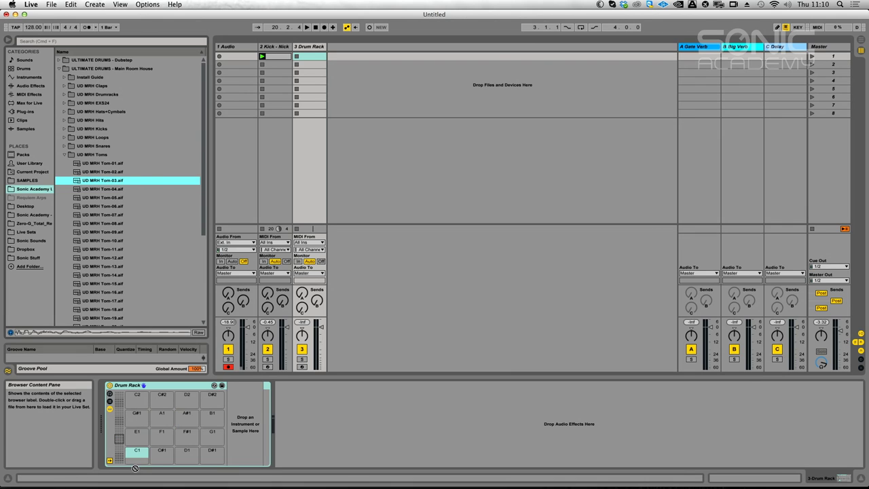
drag(135, 454, 135, 454)
Load Tom-05 onto pad C#1 and Tom-07 onto pad D1
key(Up)
key(Up)
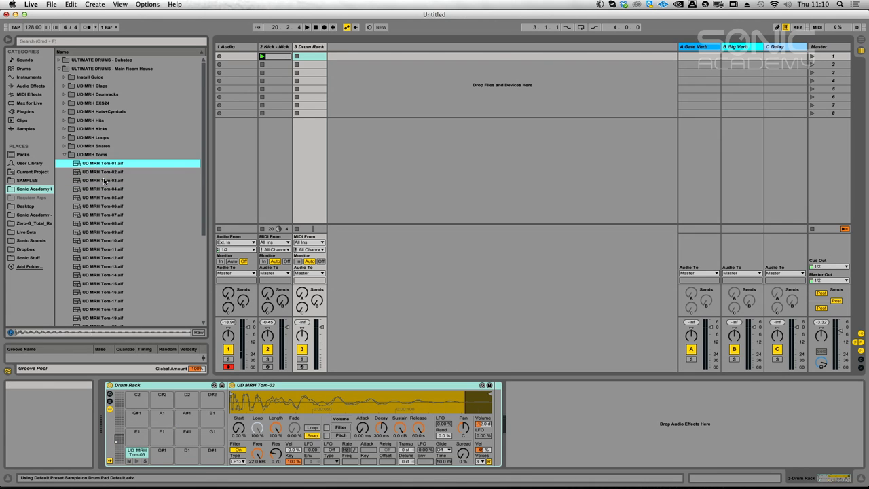
key(Down)
key(Down)
key(Down)
key(Down)
key(Down)
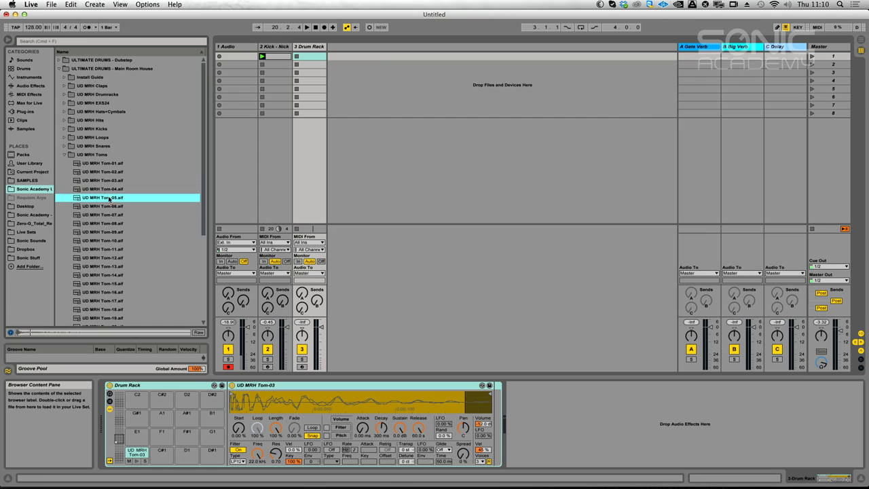
key(Up)
drag(165, 460, 165, 460)
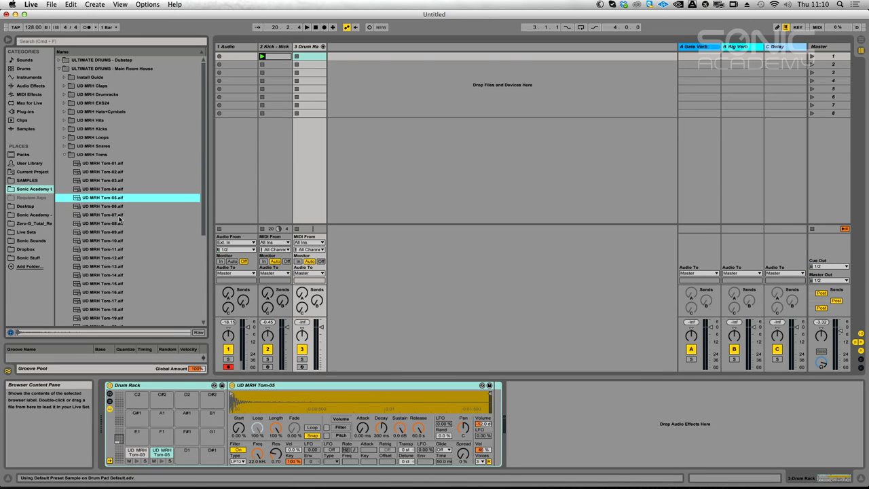
click(98, 214)
drag(97, 217, 188, 450)
Audition the tom samples from Tom-08 down to Tom-16
key(Down)
key(Down)
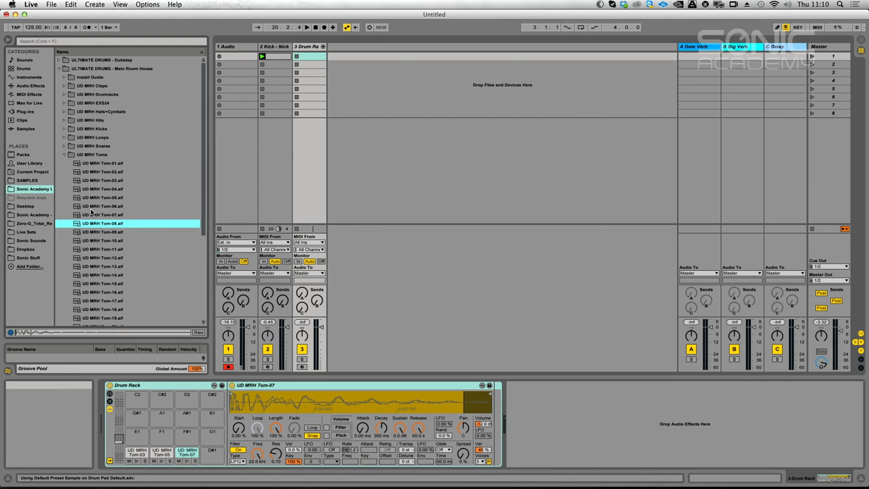
key(Down)
key(Down)
key(Down)
key(Down)
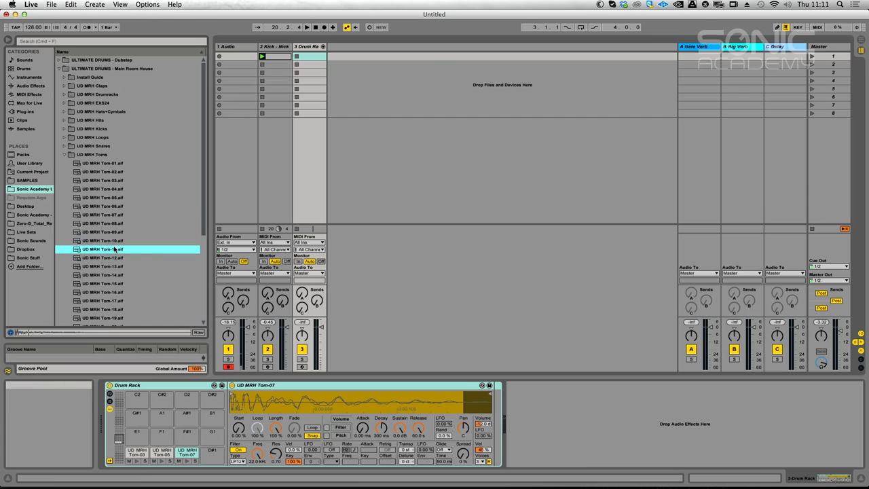
click(112, 259)
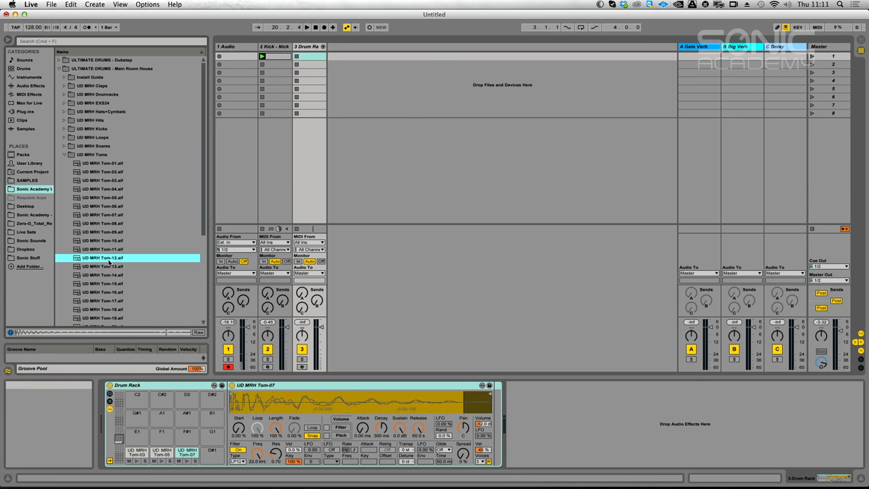
click(112, 266)
click(111, 272)
key(Up)
key(Down)
key(Down)
key(Down)
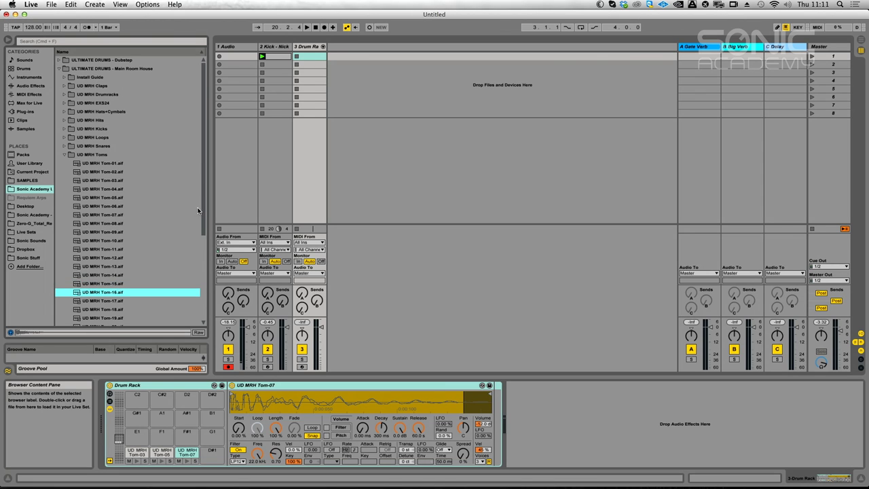
Audition Tom-17 through Tom-20 and load Tom-20 onto pad D#1
drag(202, 210, 197, 251)
key(Down)
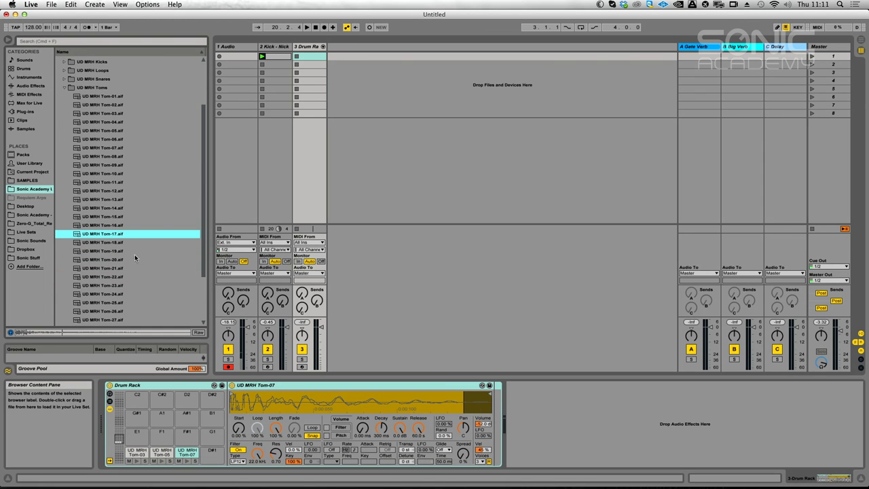
key(Down)
key(Down)
key(Down)
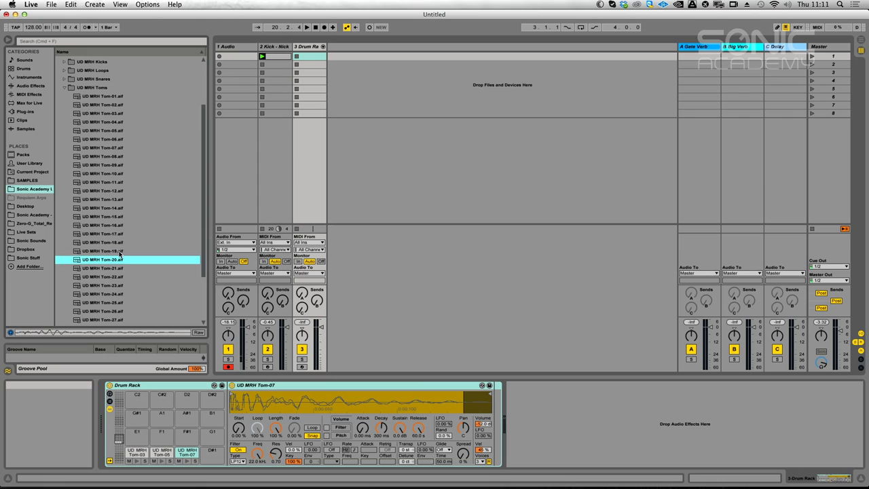
key(Down)
key(Down)
key(Up)
key(Up)
drag(98, 261, 210, 459)
Load Tom-23 onto pad E1
key(Down)
key(Down)
key(Down)
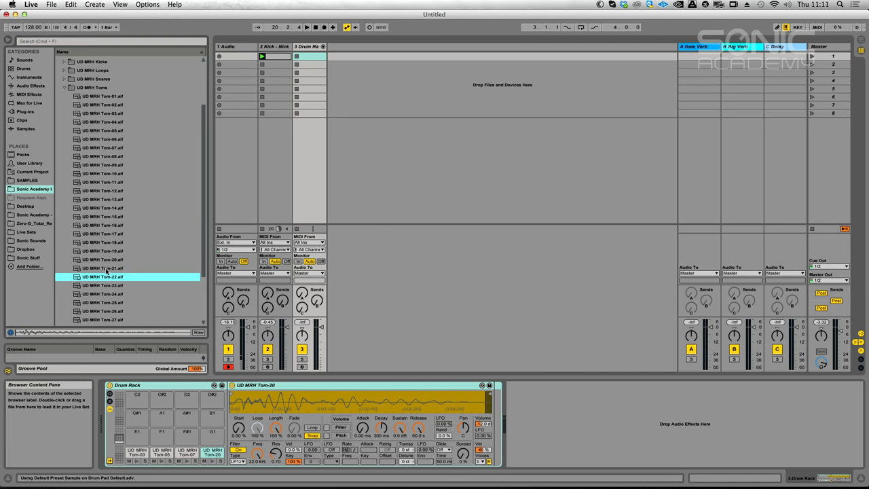
key(Down)
key(Up)
click(119, 401)
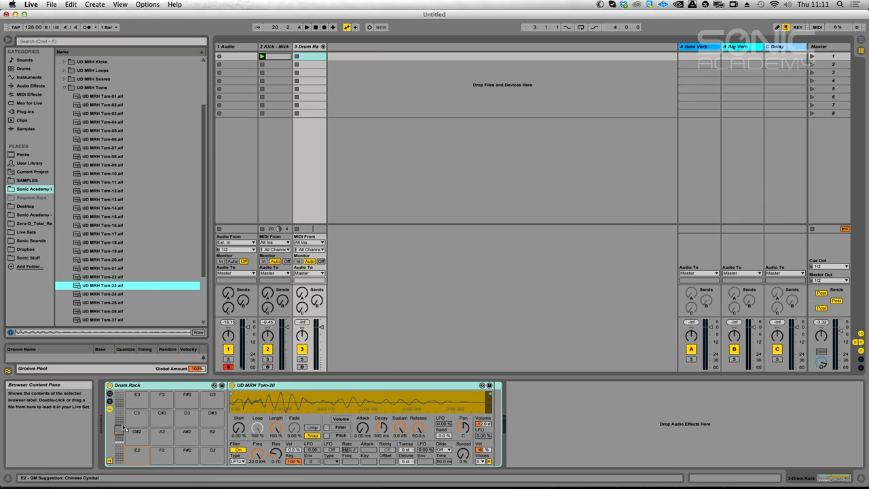
click(120, 439)
drag(130, 439, 131, 439)
Load Tom-25 onto pad F1 and Tom-26 onto pad F#1
key(Down)
key(Down)
key(Down)
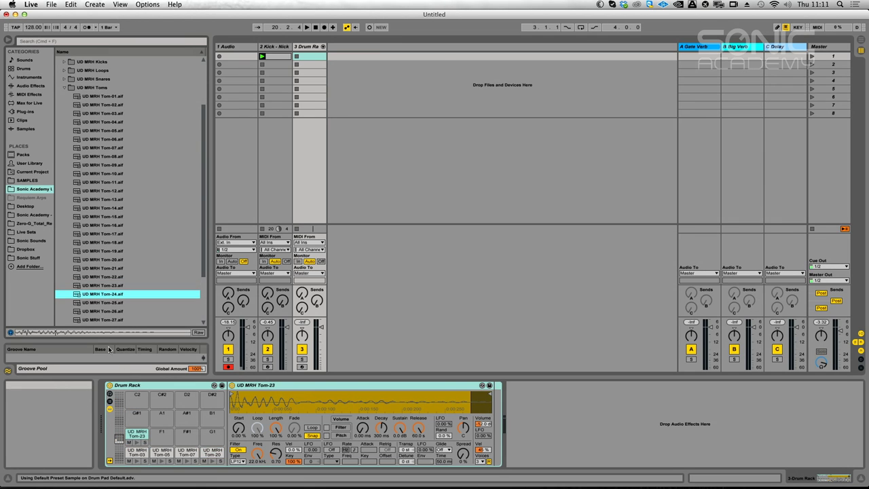
click(112, 303)
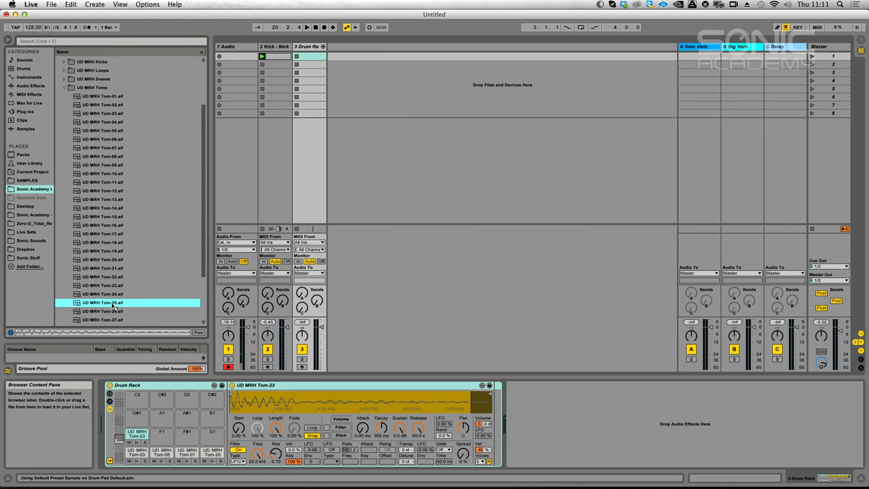
drag(153, 431, 155, 433)
key(Down)
drag(119, 328, 180, 440)
Load Tom-30 onto pad G1 and Tom-32 onto pad G#1
key(Down)
key(Down)
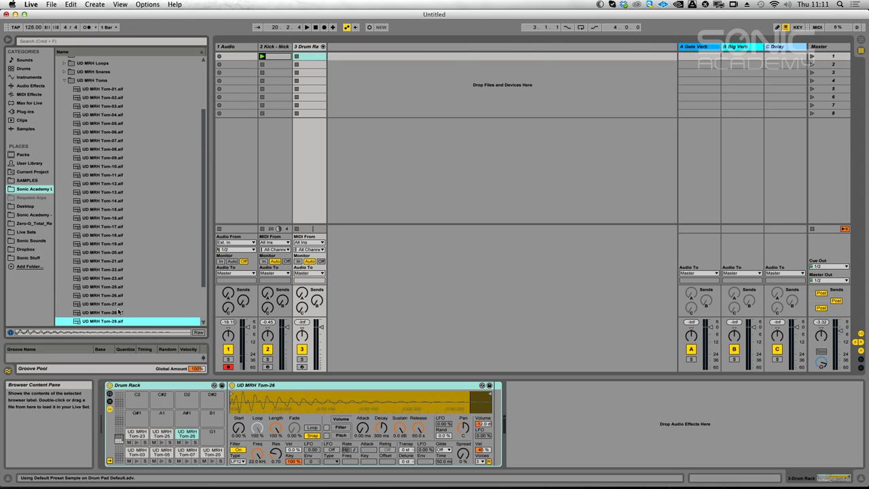
scroll(116, 311, down, 1)
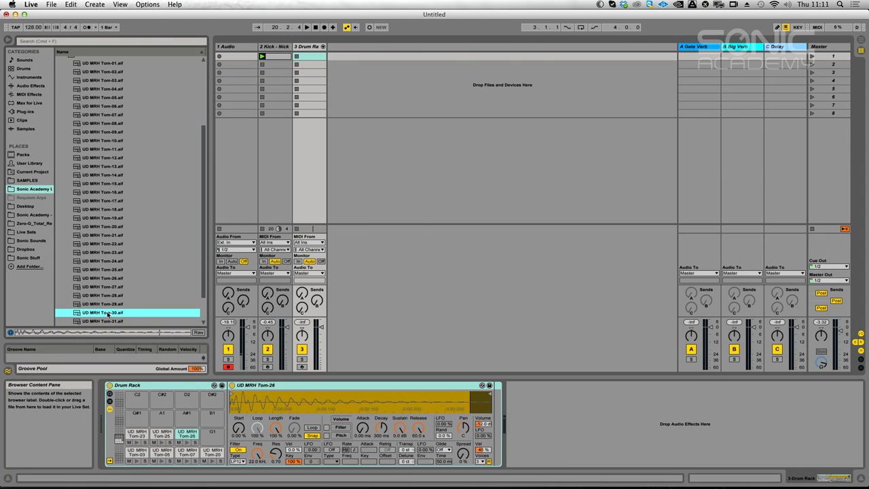
drag(208, 437, 207, 436)
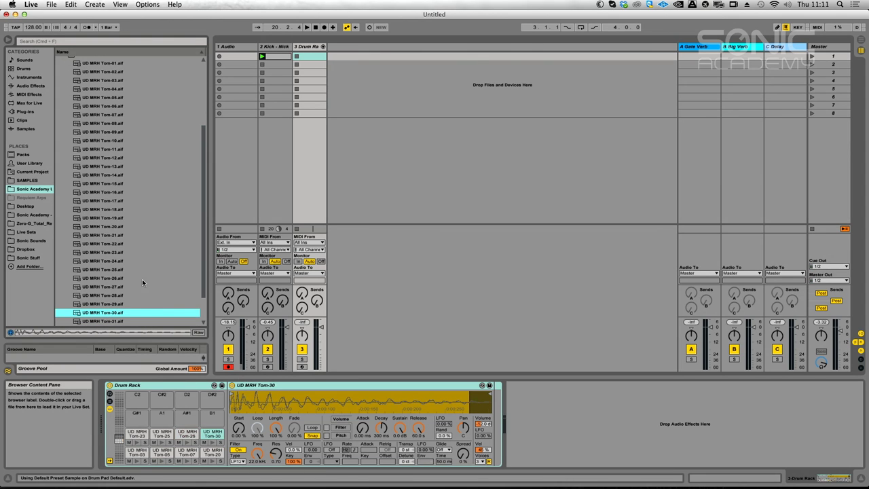
key(Down)
key(Down)
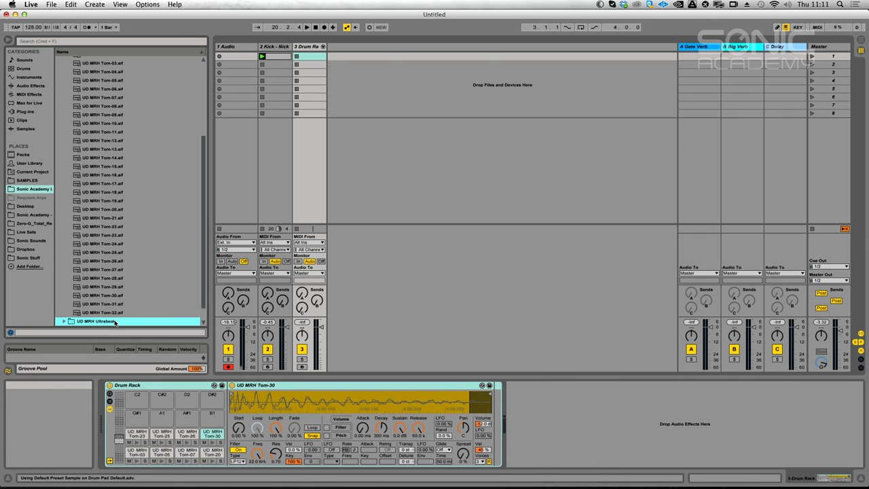
scroll(110, 320, down, 1)
drag(108, 315, 138, 372)
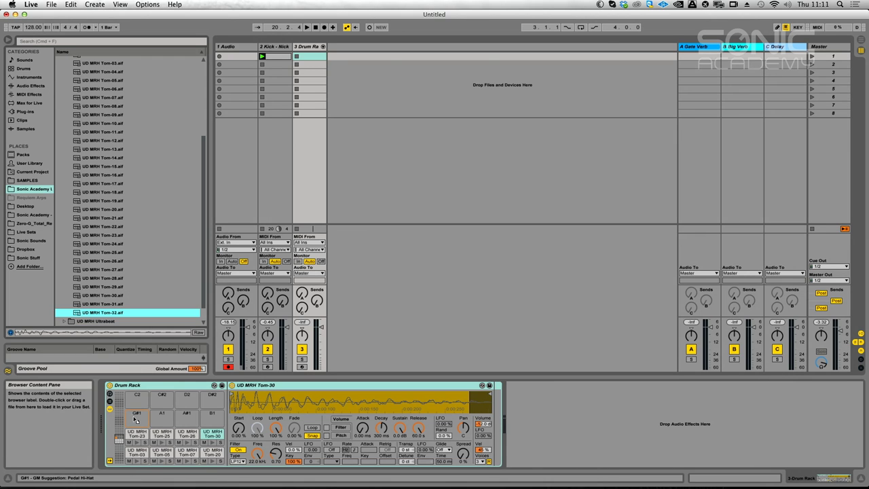
drag(135, 419, 136, 417)
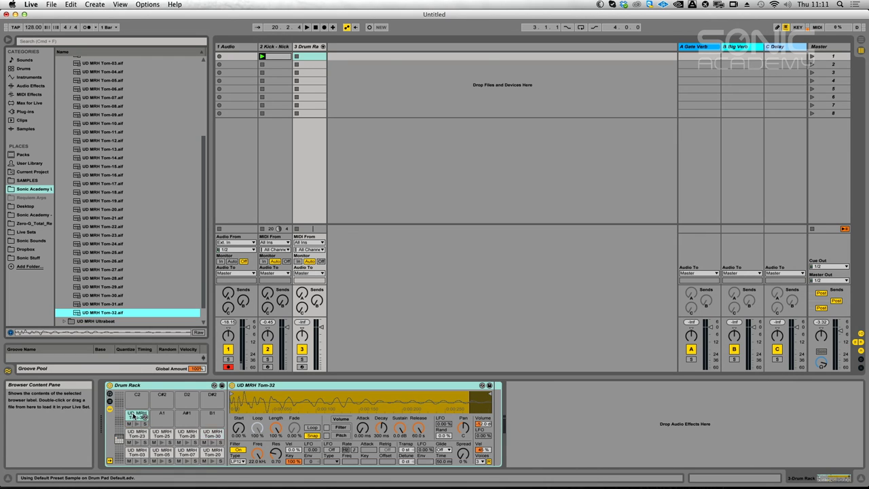
Create an empty MIDI clip on the Drum Rack track, play it, and shorten its loop
double_click(313, 56)
key(space)
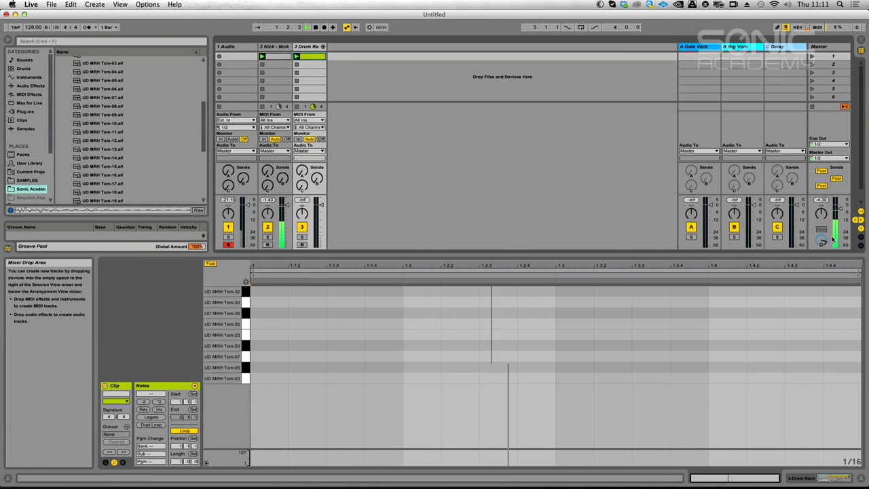
mouse_move(856, 298)
mouse_down()
mouse_move(408, 299)
mouse_move(541, 300)
mouse_up()
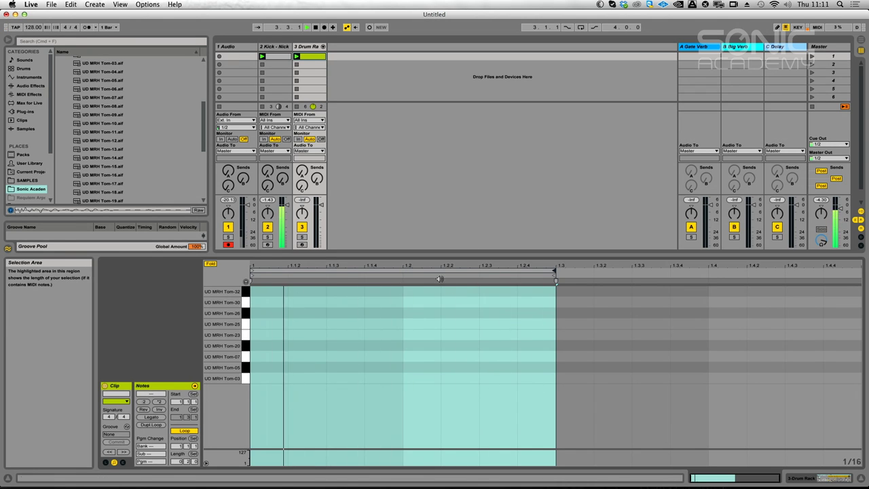
Add a tom note near the loop start and move it up to the Tom-26 row
double_click(301, 378)
key(Right)
key(Up)
key(Up)
key(Up)
key(Up)
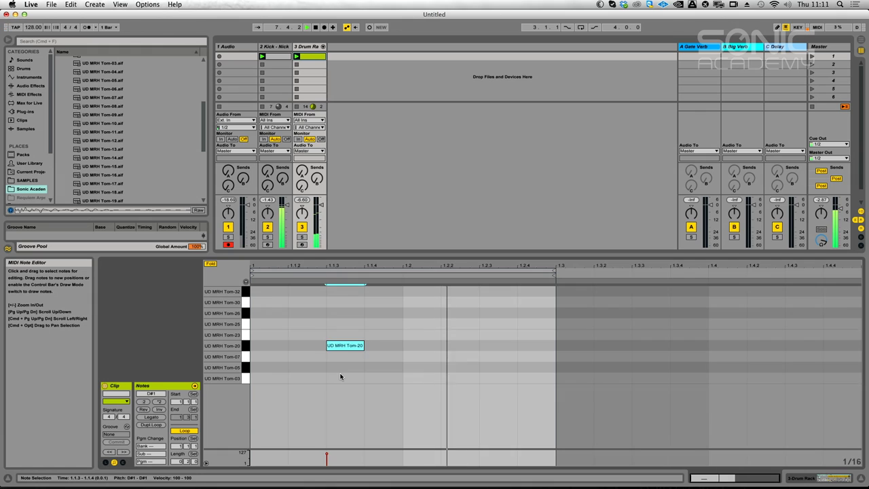
key(Up)
key(Up)
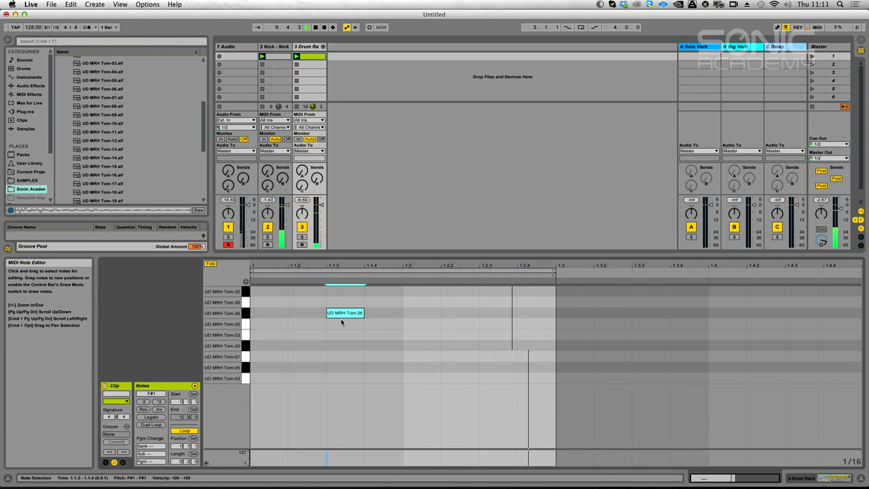
drag(346, 314, 376, 301)
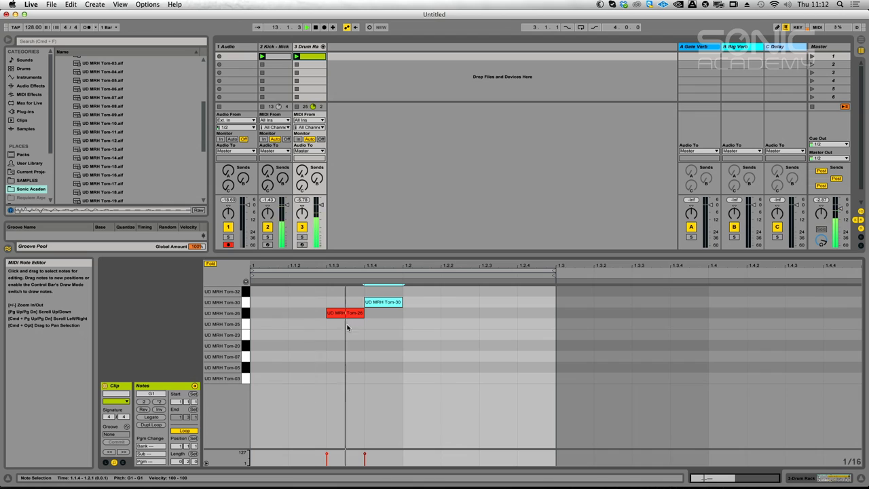
shift+click(358, 312)
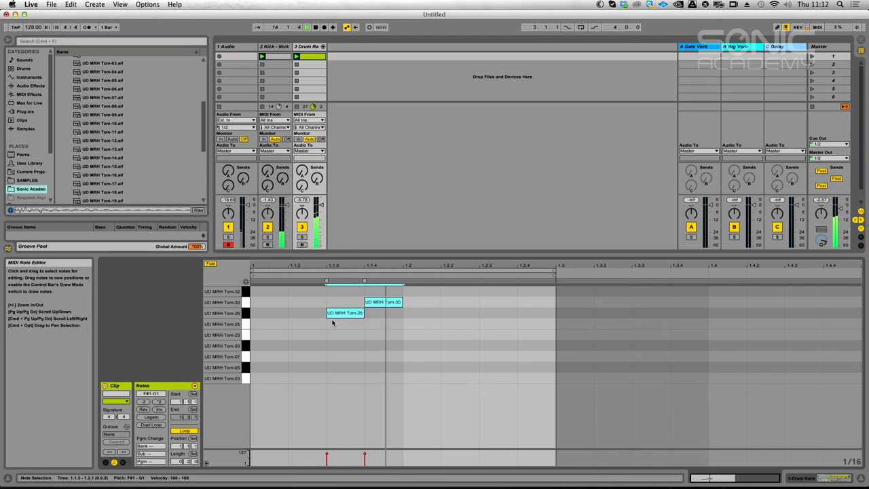
click(469, 326)
double_click(483, 313)
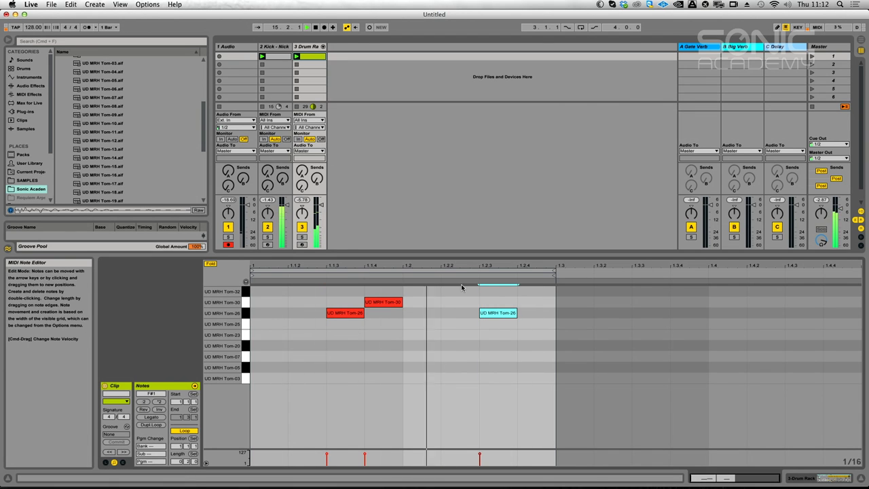
click(312, 48)
double_click(311, 47)
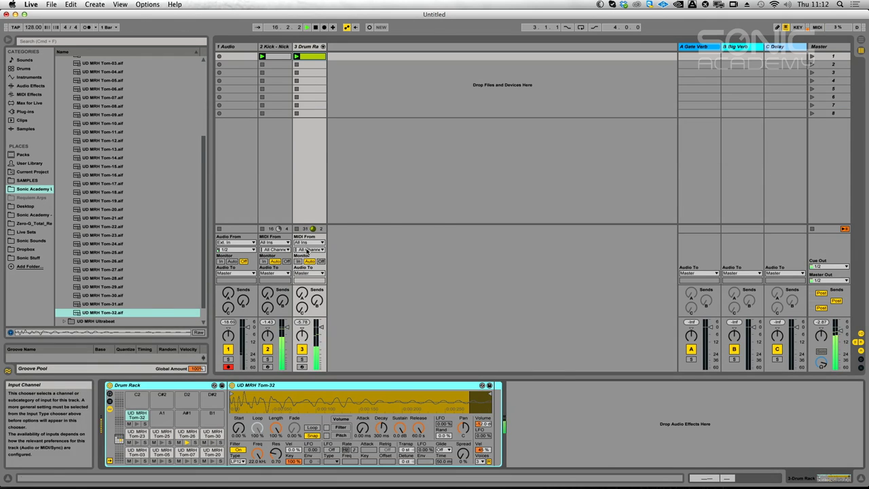
Solo the drums and transpose the Tom-26 pad down to -11 semitones
click(268, 358)
click(302, 359)
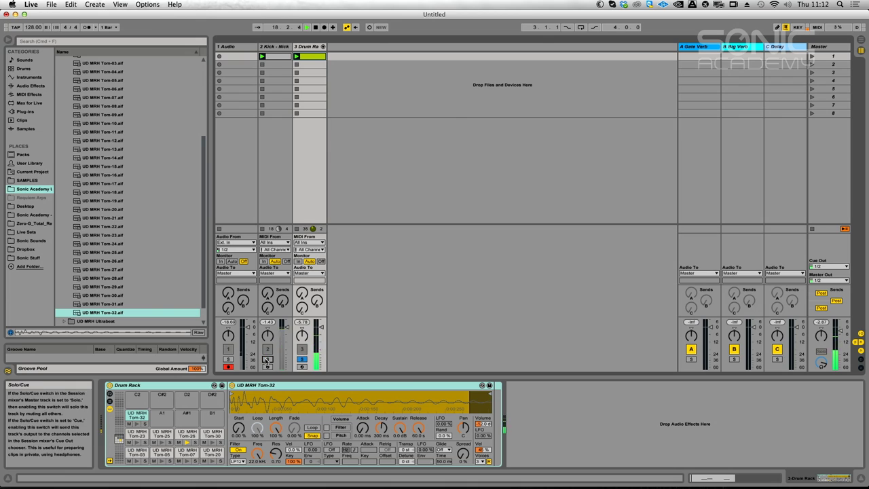
click(189, 434)
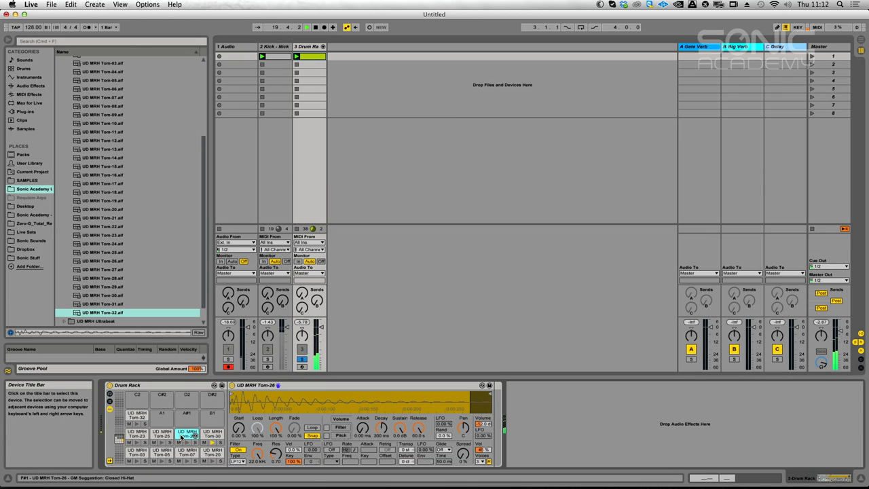
click(405, 449)
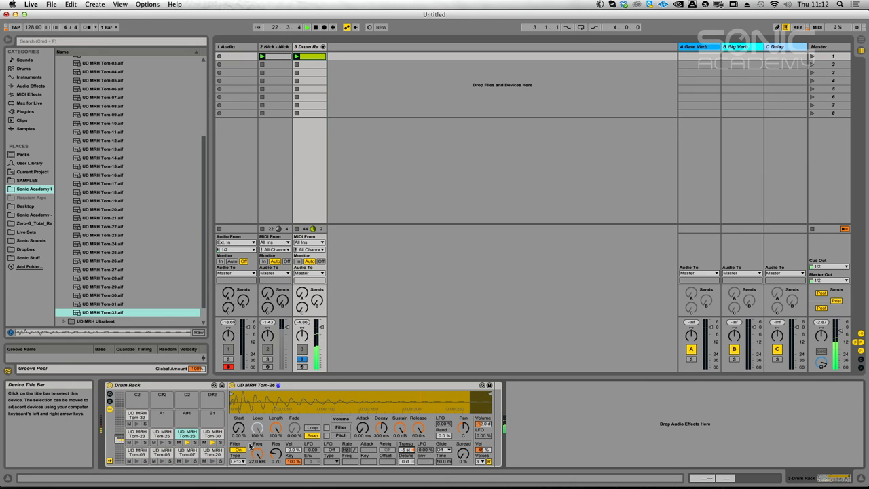
click(212, 433)
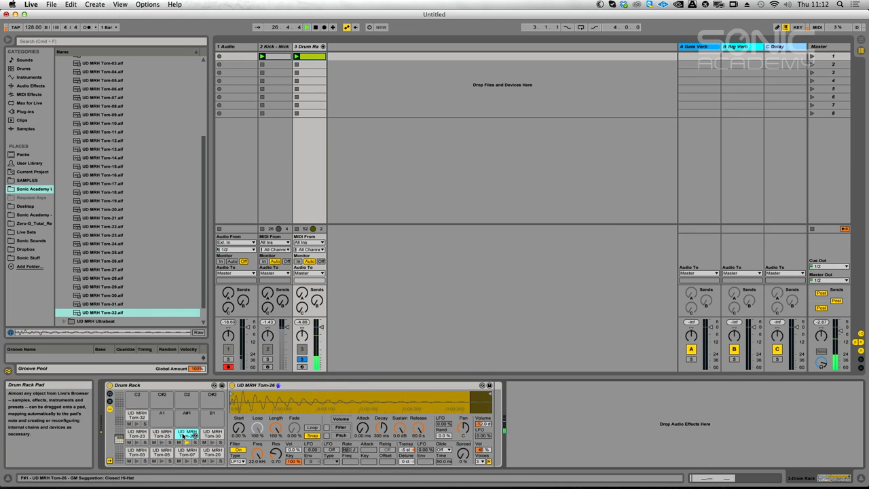
drag(409, 449, 409, 456)
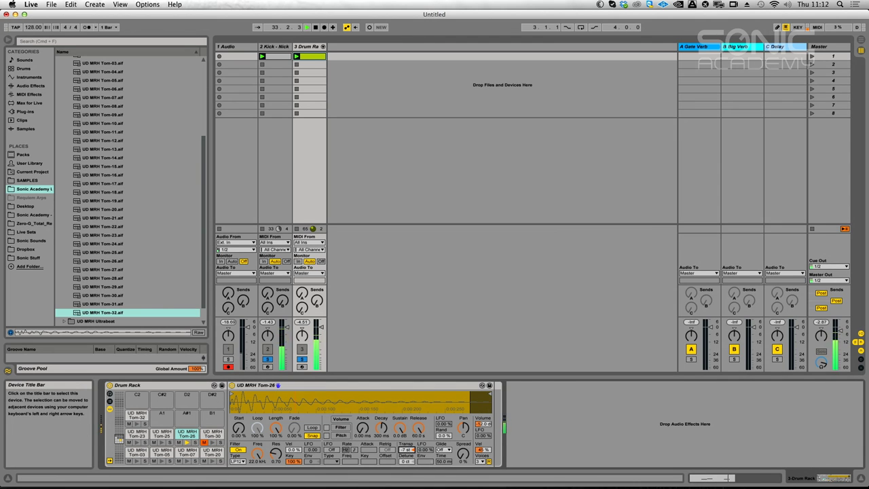
drag(405, 450, 405, 459)
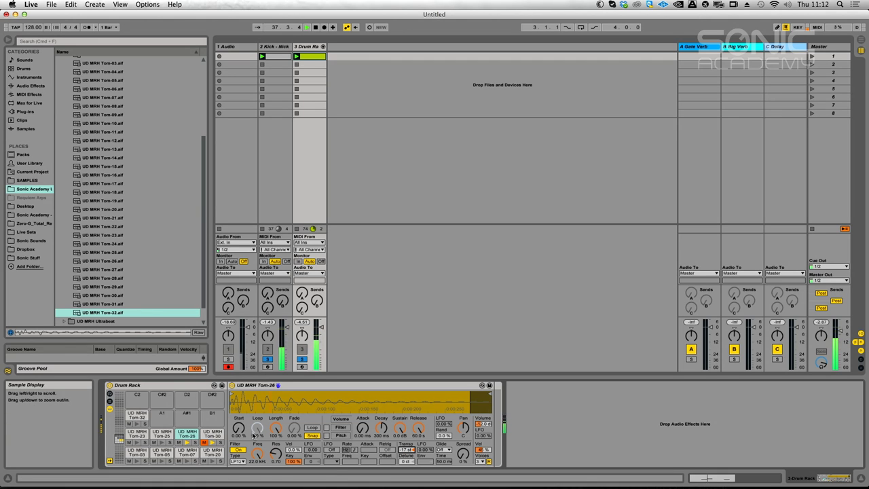
Set the Tom-30 pad's transposition to -6 semitones and play back the retuned toms
click(212, 433)
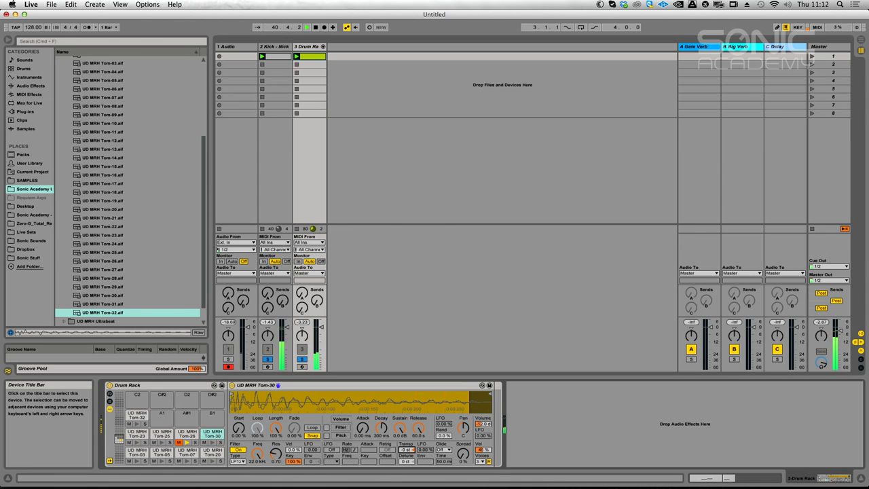
key(Up)
key(Up)
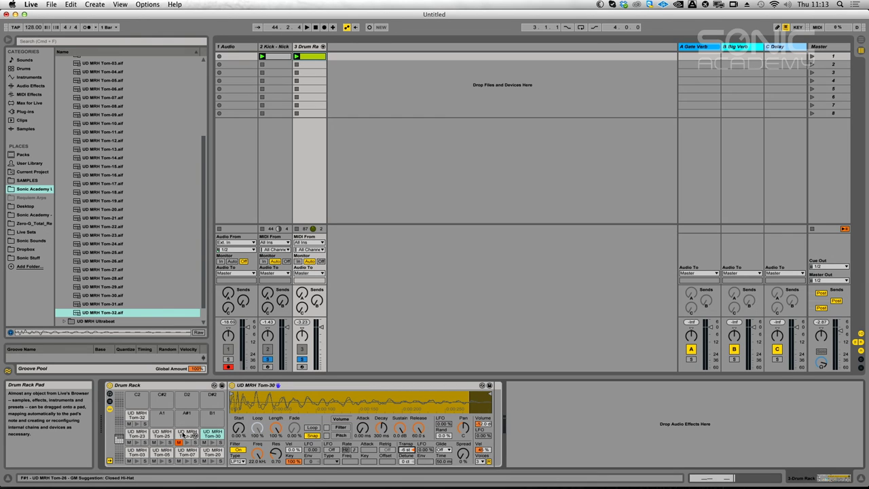
key(space)
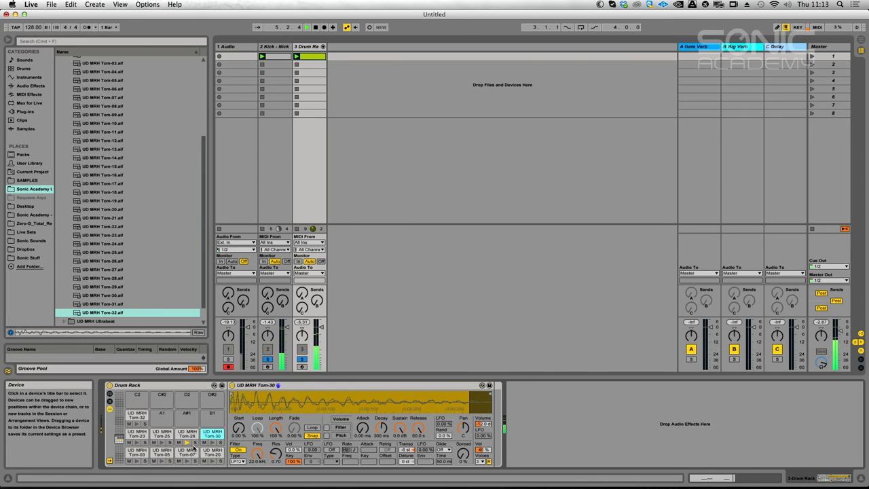
key(space)
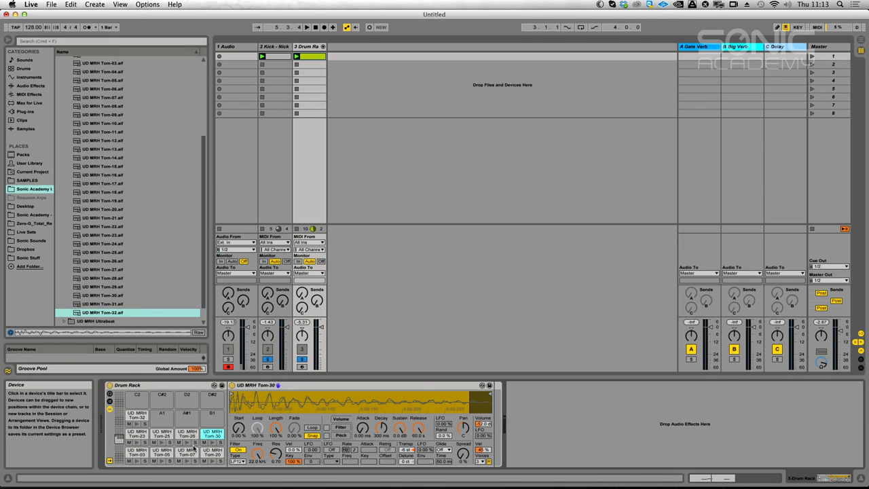
key(space)
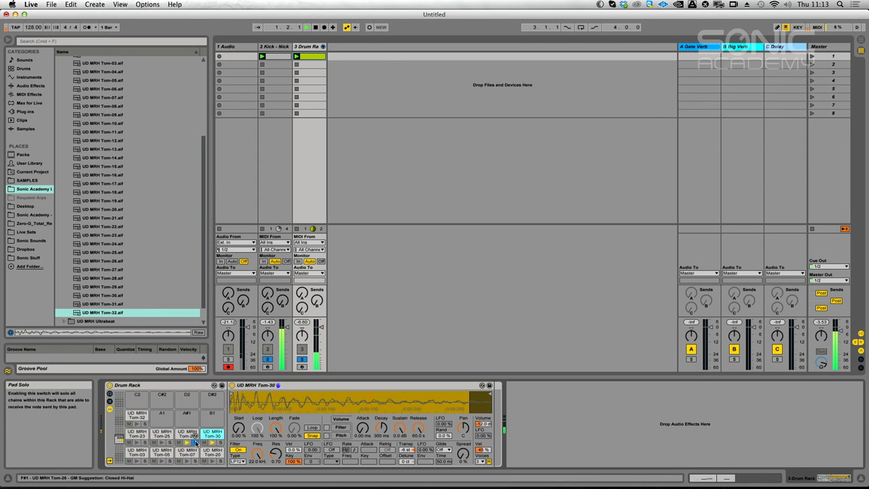
Give Tom-26 an LP24 low-pass filter with a lowered cutoff and pitch it further down
click(191, 436)
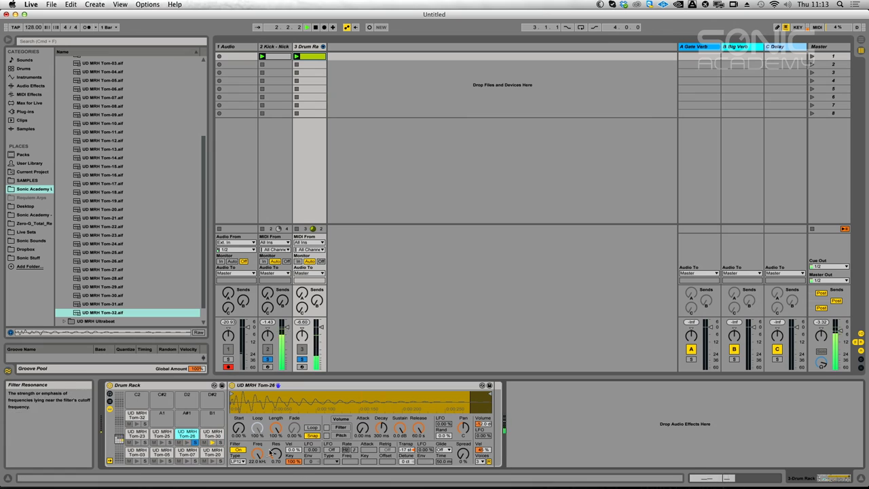
click(237, 461)
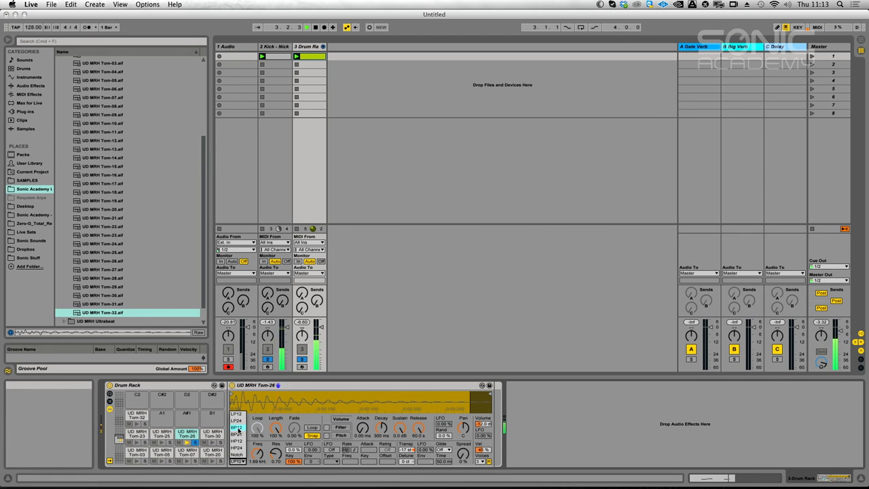
click(236, 420)
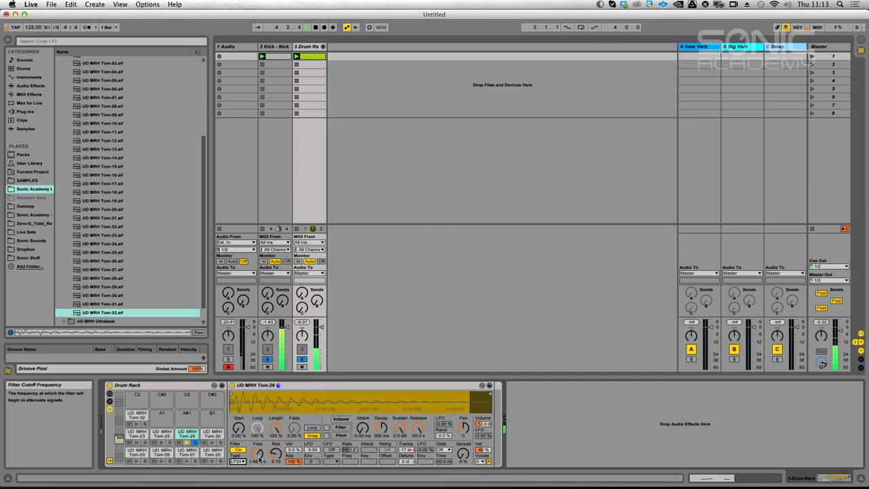
mouse_move(258, 452)
mouse_down()
mouse_move(257, 476)
mouse_move(257, 456)
mouse_up()
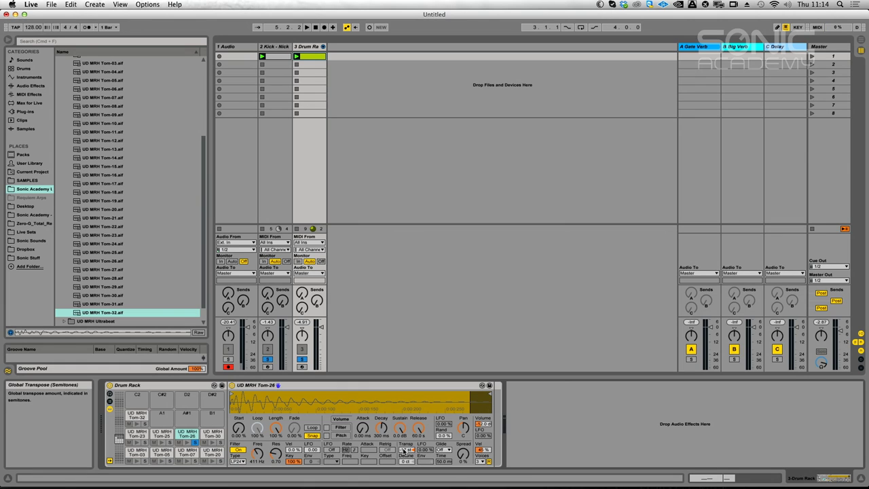
drag(404, 452, 403, 468)
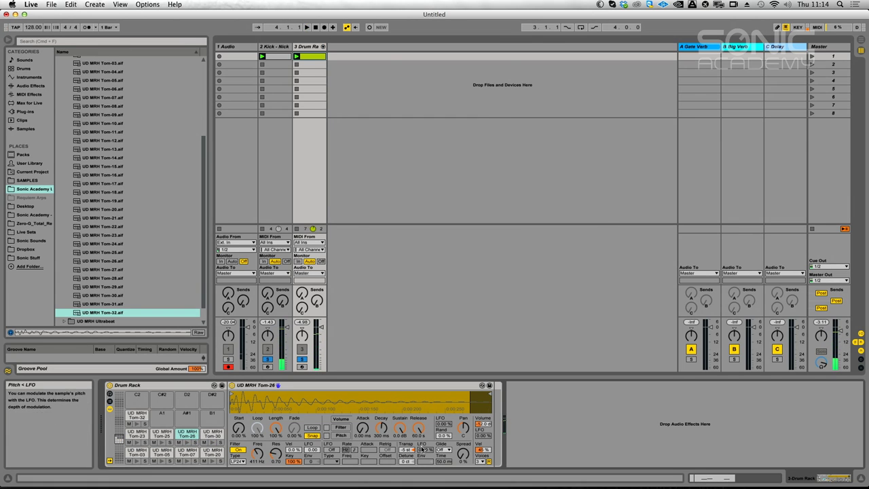
drag(406, 449, 406, 461)
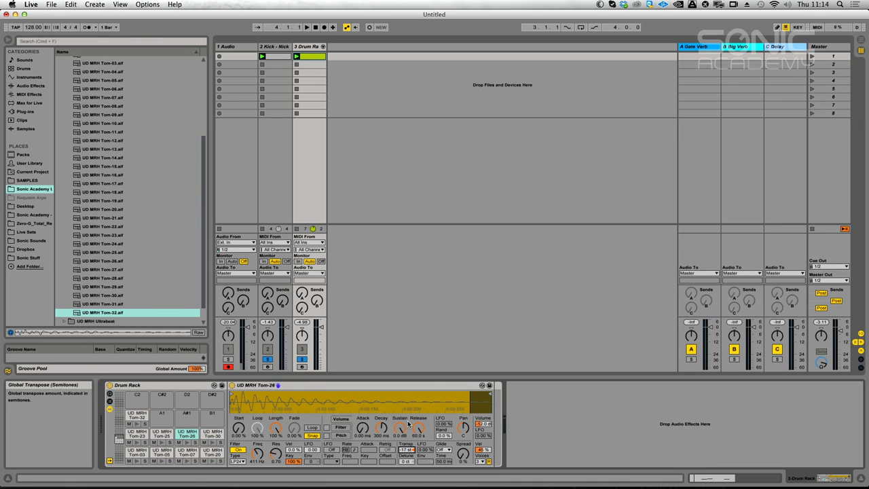
Drag both Tom-26 hits down to the Tom-25 row, play the pattern, and mute pad Tom-30
double_click(309, 55)
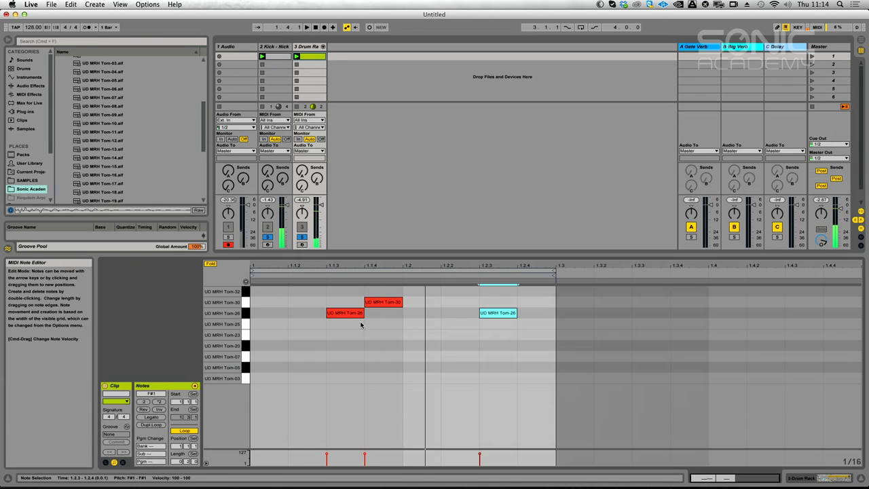
drag(314, 323, 503, 325)
key(space)
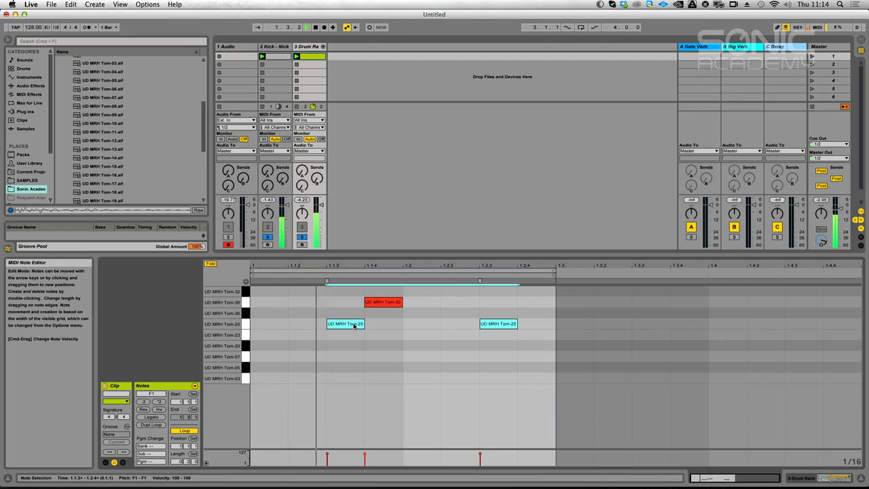
click(308, 53)
click(205, 443)
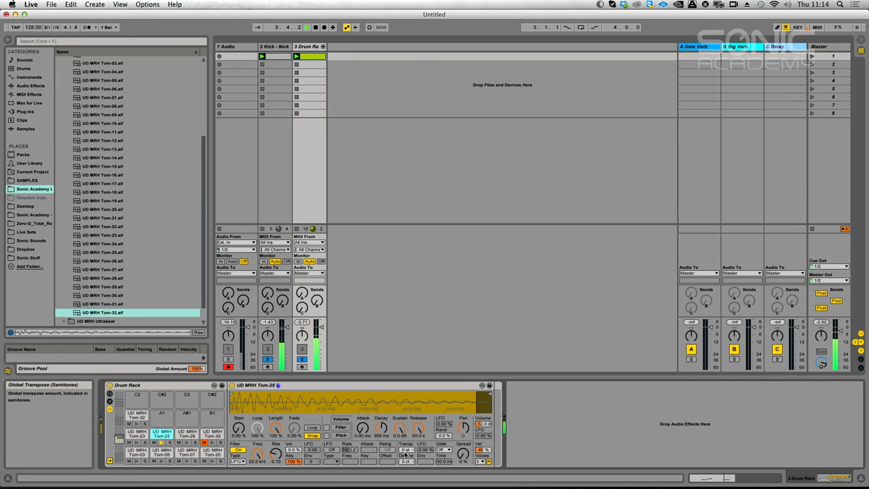
Transpose Tom-25 to -17 semitones and drop its low-pass cutoff to about 160 Hz
drag(406, 449, 406, 463)
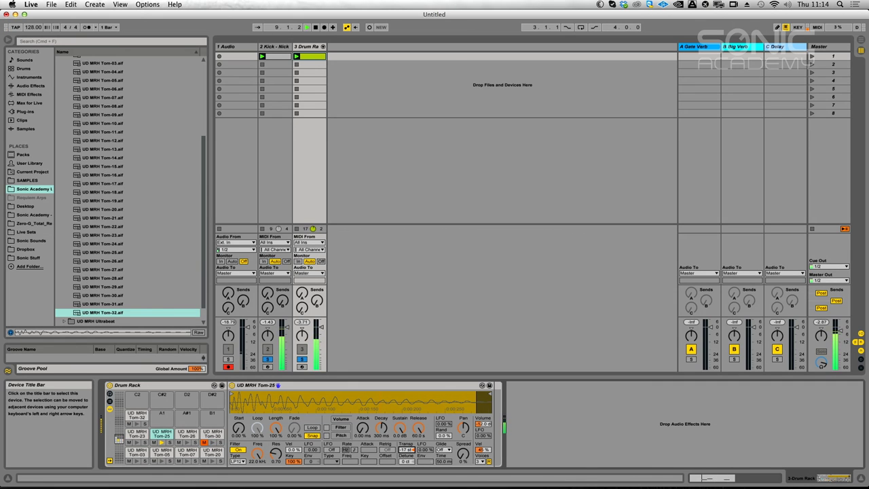
drag(405, 452, 405, 472)
drag(257, 453, 257, 475)
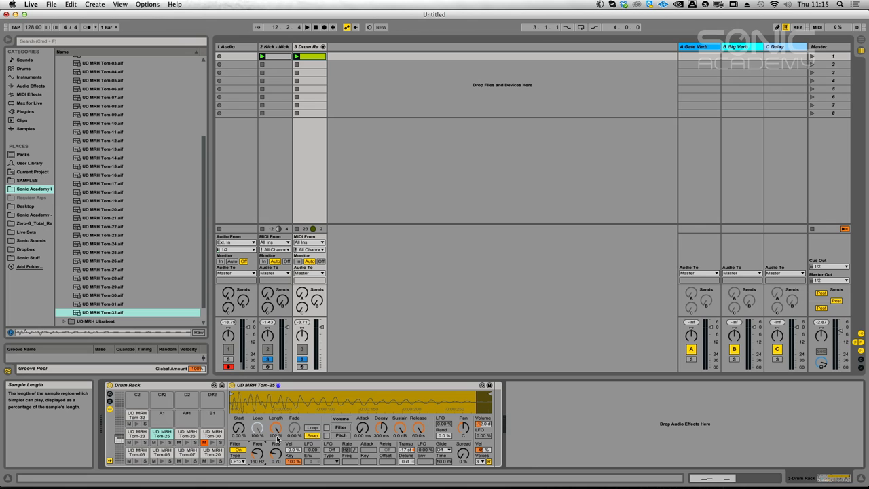
key(space)
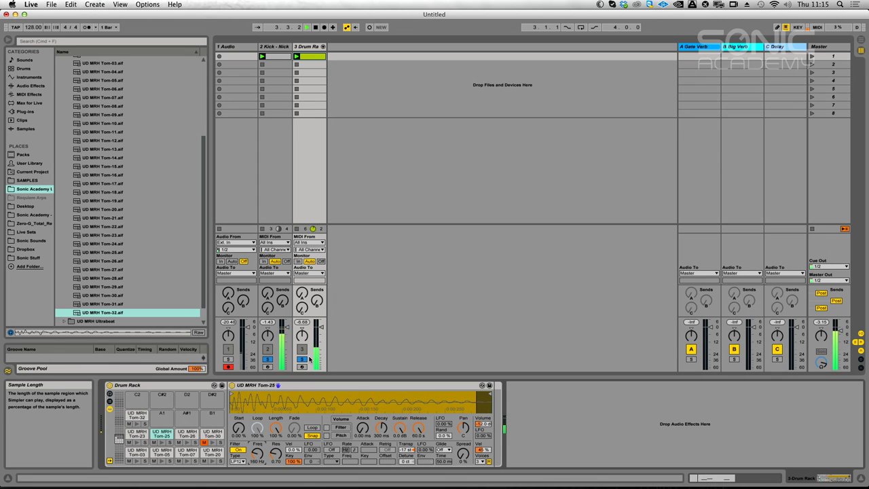
click(276, 385)
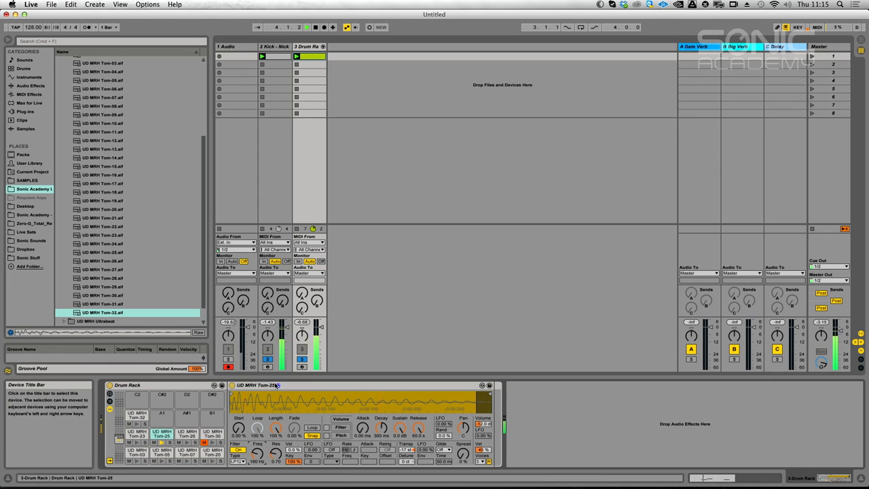
click(208, 434)
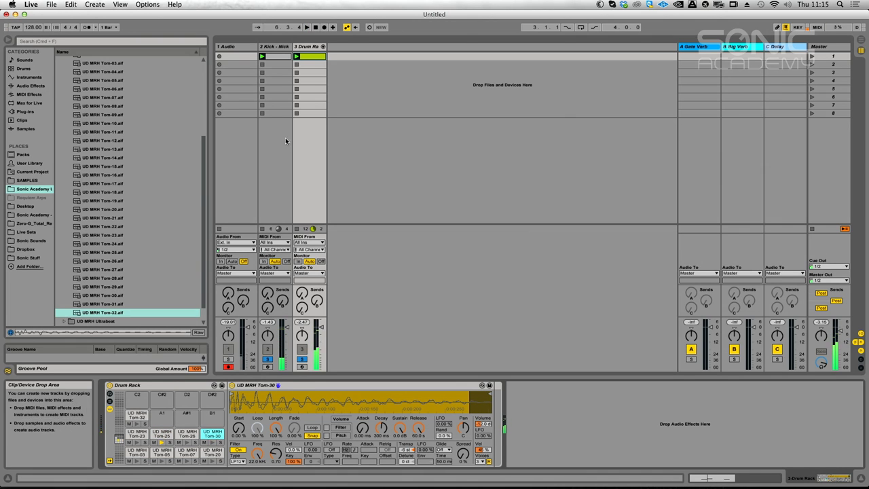
In the drum clip, place a Tom-26 note at beat 1.2.4 and a Tom-23 note at 1.2.2
double_click(307, 58)
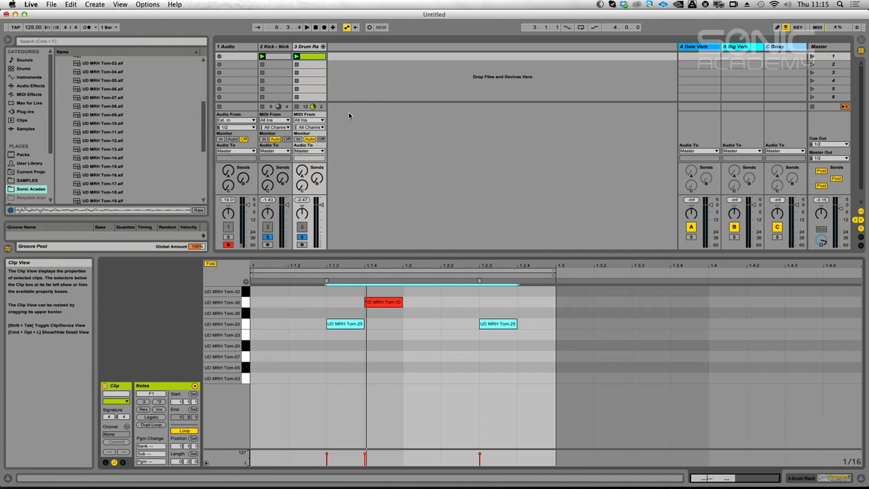
double_click(457, 315)
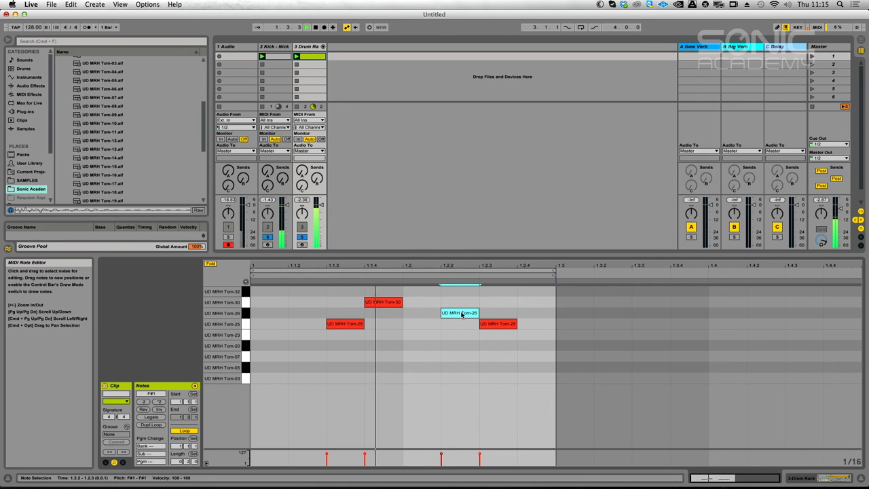
drag(459, 314, 535, 312)
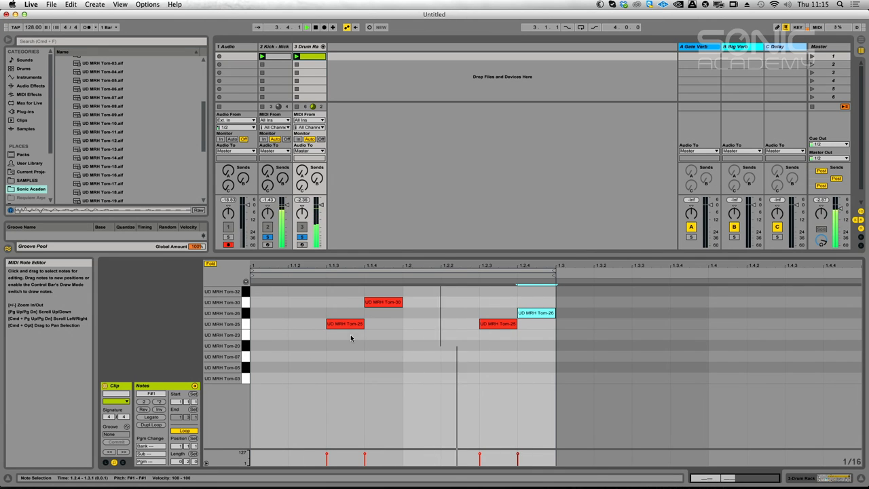
double_click(303, 335)
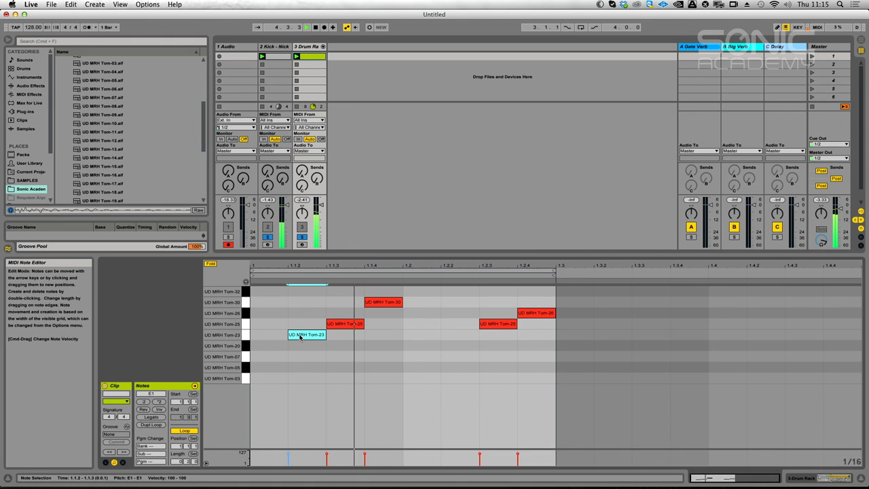
click(310, 228)
click(309, 335)
drag(309, 335, 455, 336)
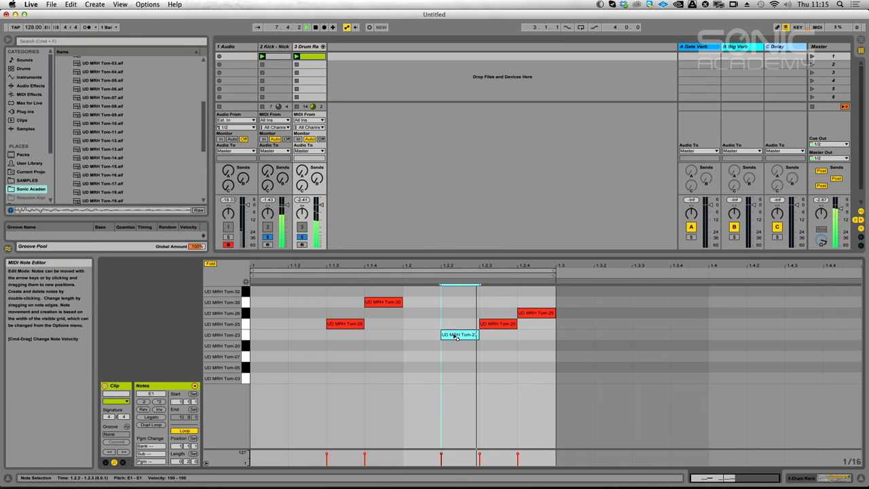
double_click(313, 49)
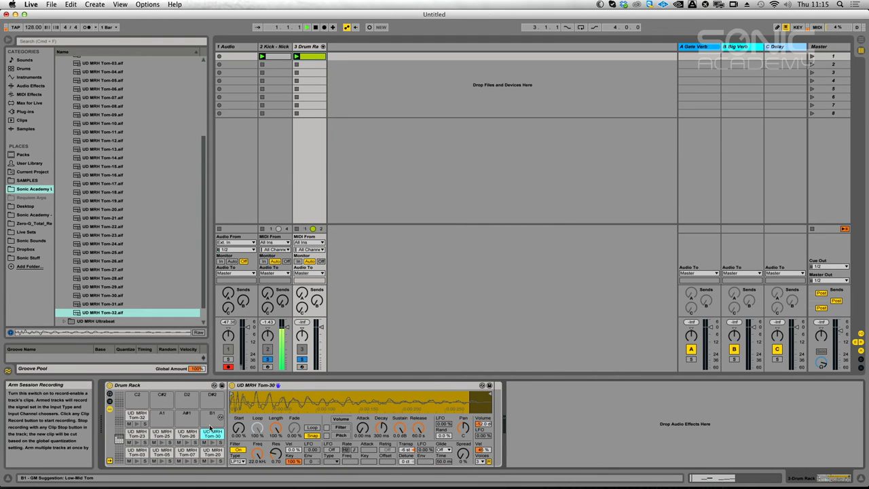
Give Tom-23 an LP24 filter near 3.52 kHz, a softer attack, and +3 semitone pitch
click(180, 443)
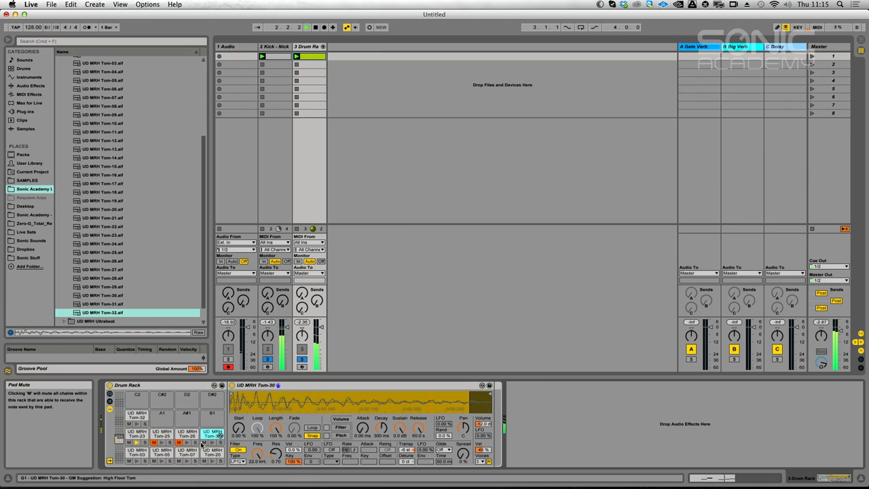
click(137, 433)
drag(255, 455, 255, 463)
click(237, 461)
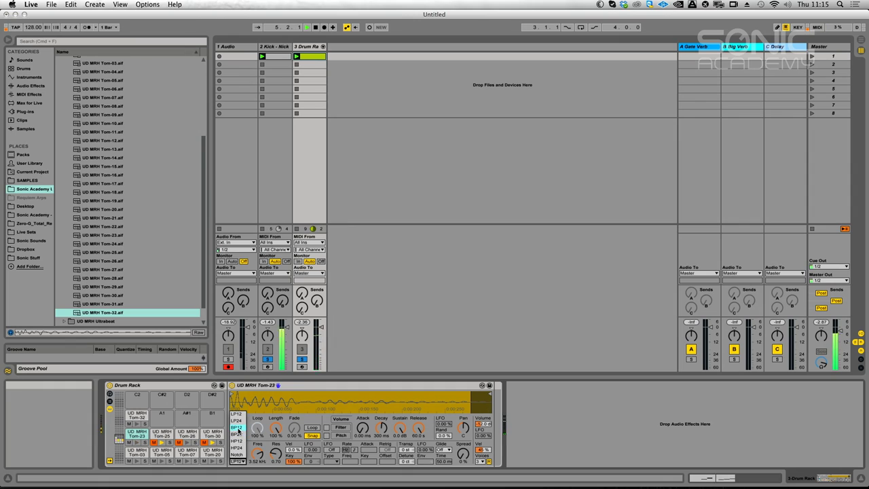
click(237, 421)
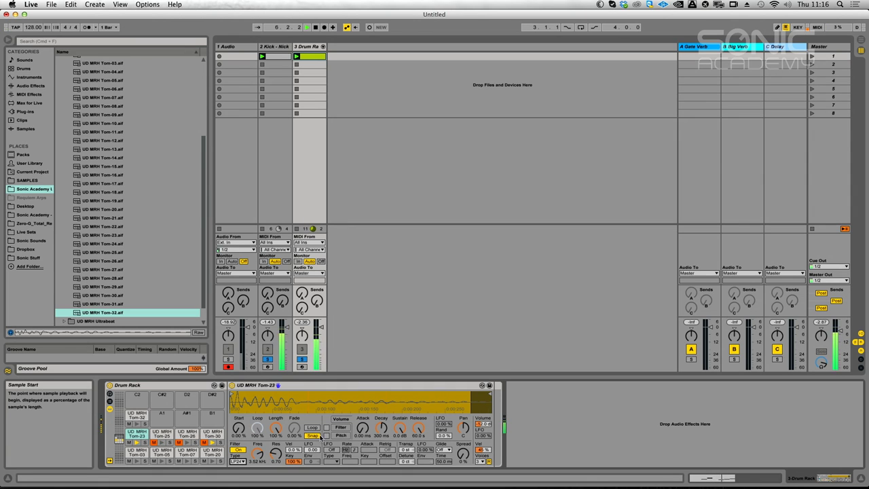
drag(362, 428, 363, 425)
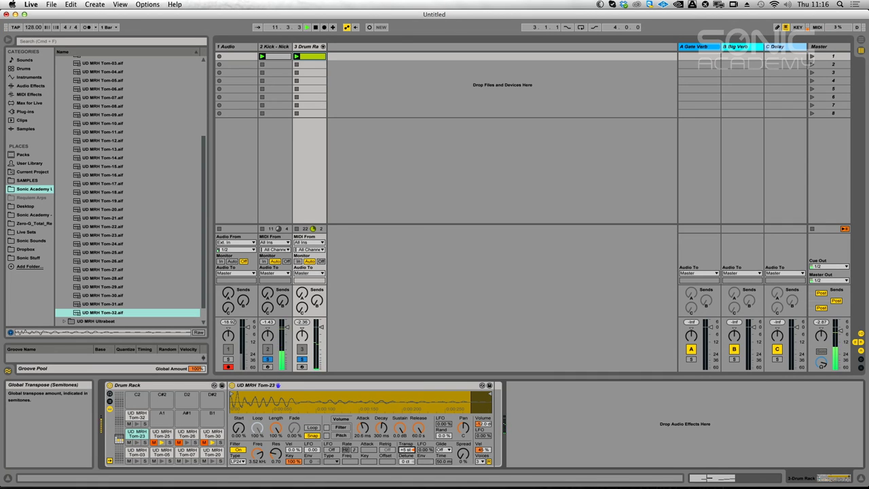
drag(406, 450, 406, 455)
Unmute Tom-26 and raise Tom-30's volume attack to about 72.6 ms
click(179, 442)
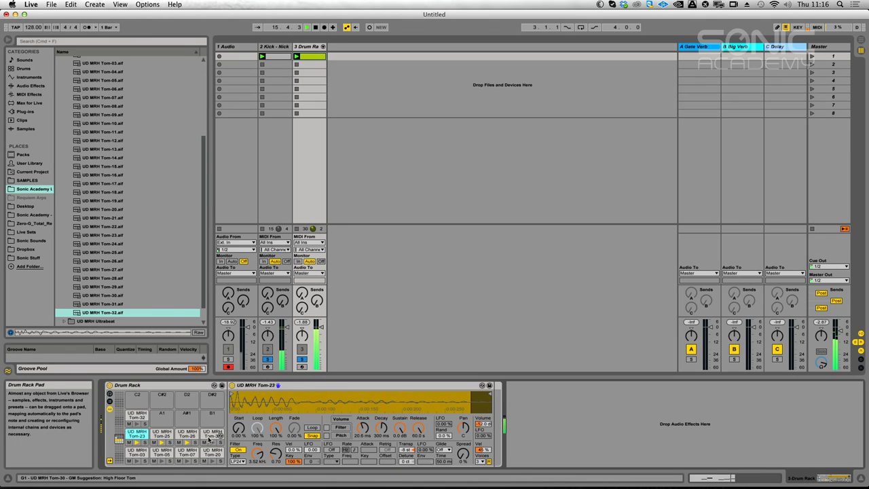
click(212, 433)
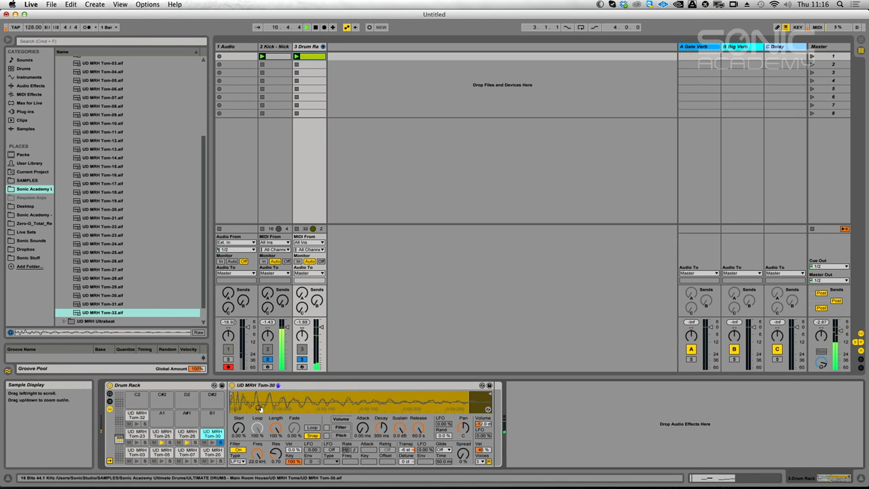
drag(363, 428, 355, 417)
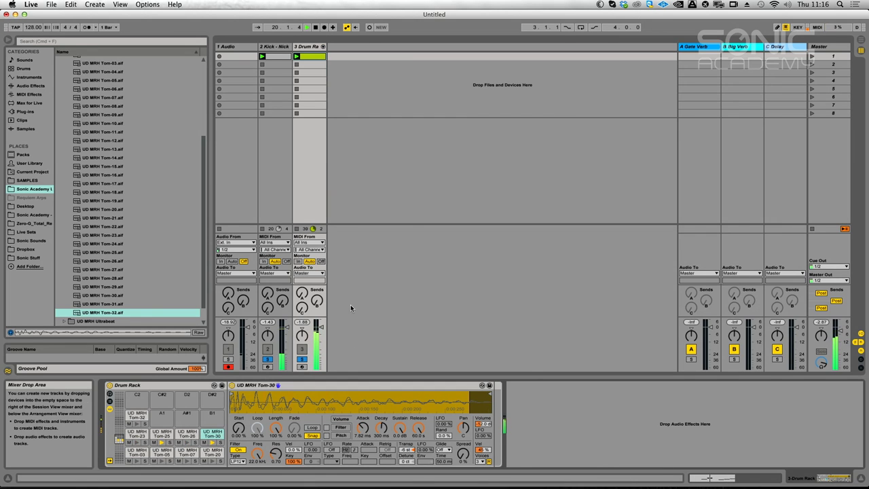
drag(362, 427, 363, 411)
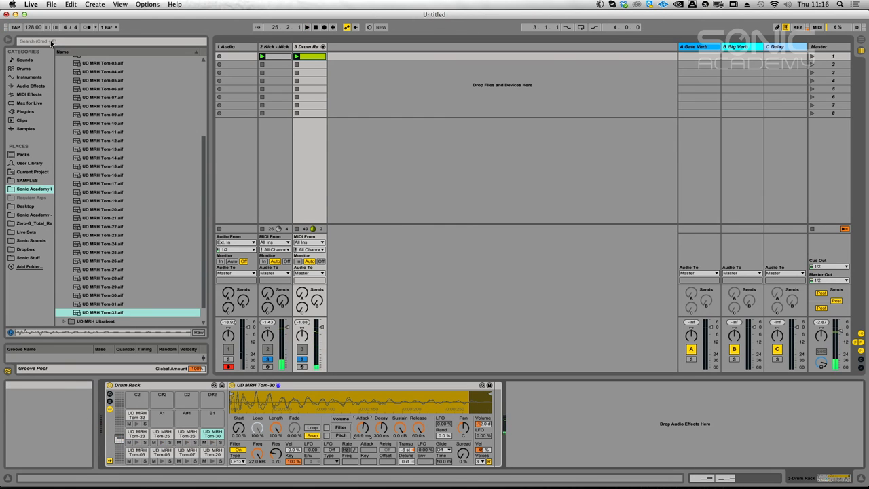
Drop the tempo from 128 to 126 BPM and restart playback
drag(33, 27, 33, 35)
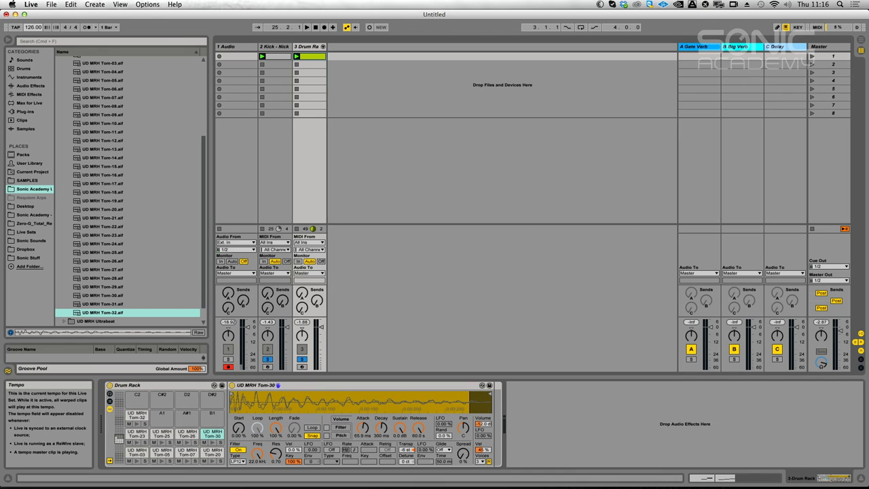
key(space)
key(space)
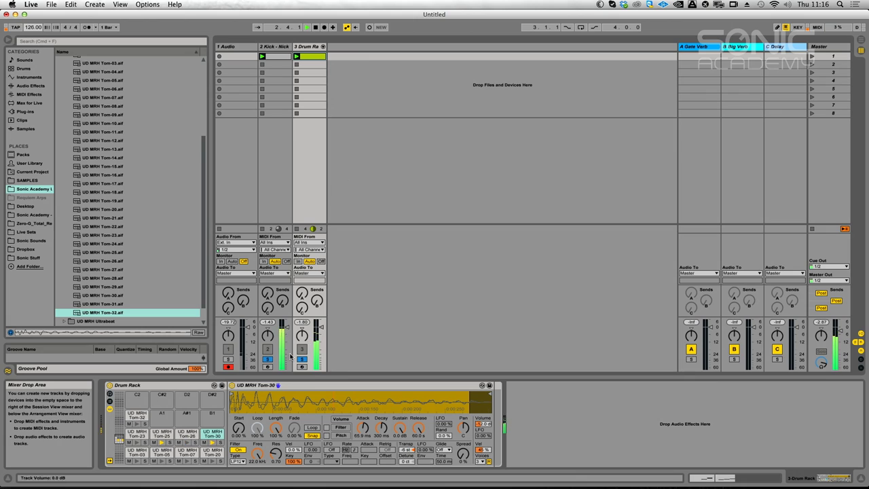
key(space)
key(space)
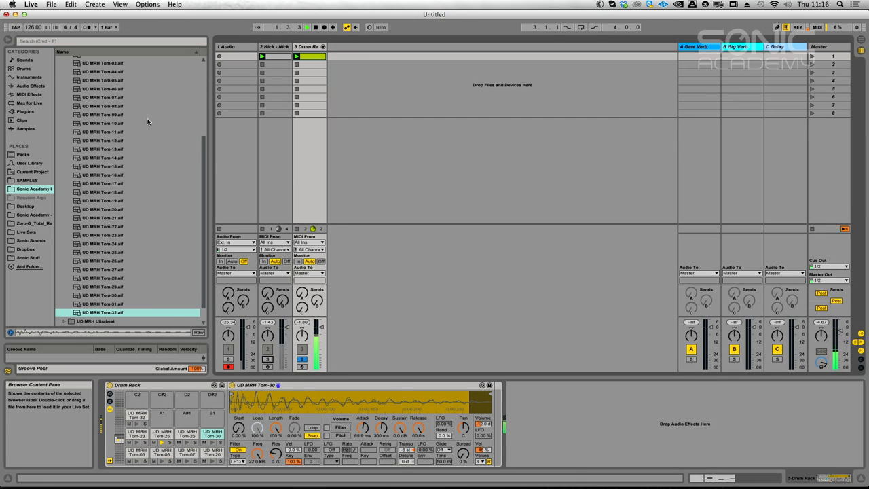
Put a Compressor on the Drum Rack track with sidechain Audio From set to 2-Kick, then play
click(31, 86)
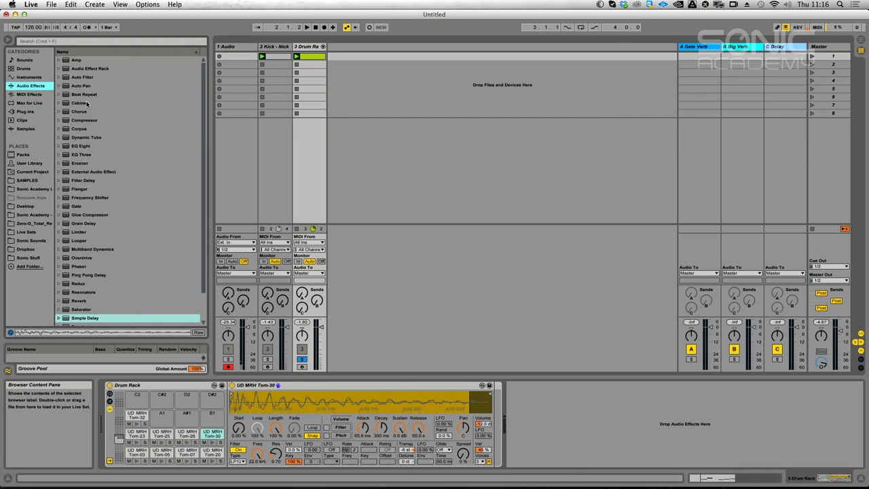
drag(66, 121, 308, 89)
click(518, 385)
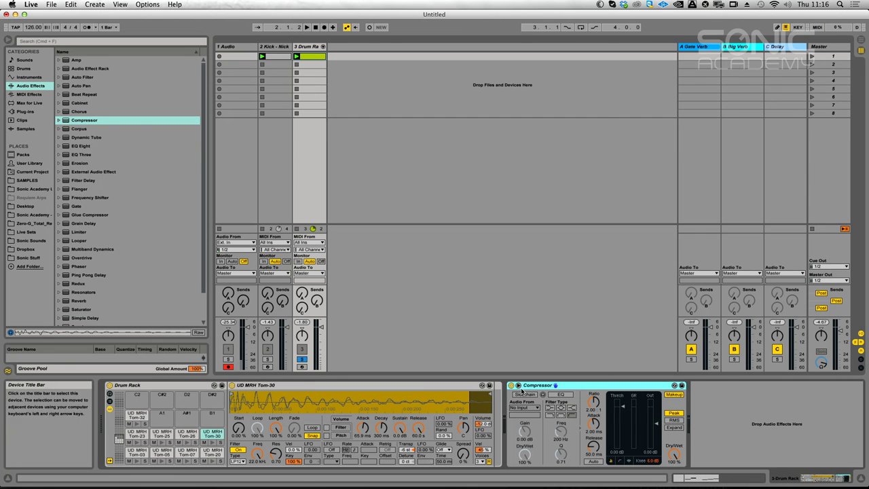
click(524, 408)
click(524, 421)
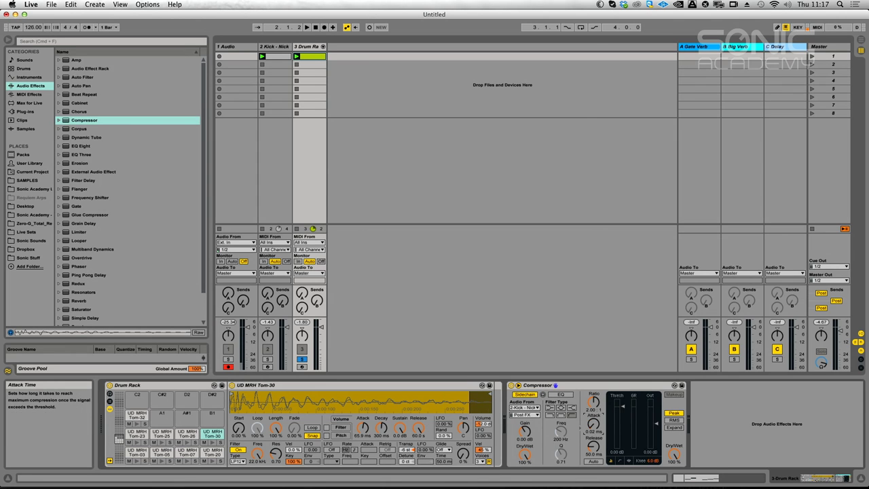
key(space)
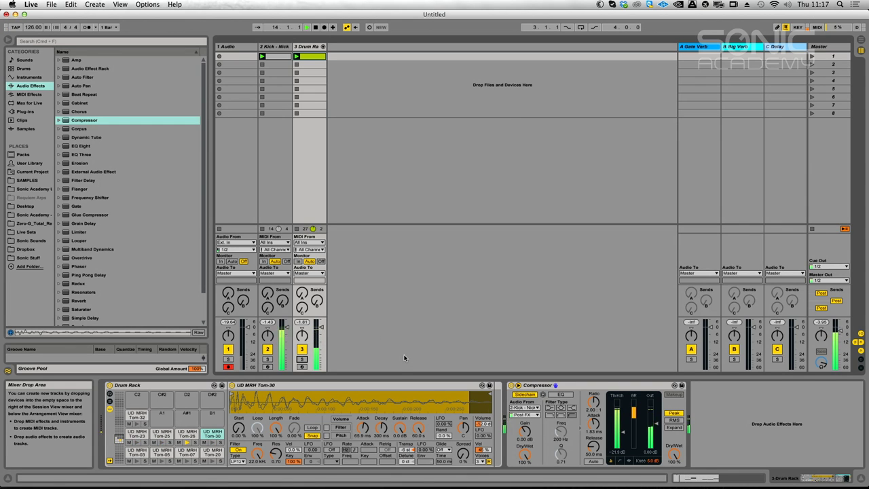
Insert a fourth audio track with Audio From set to Resampling, and arm it
key(space)
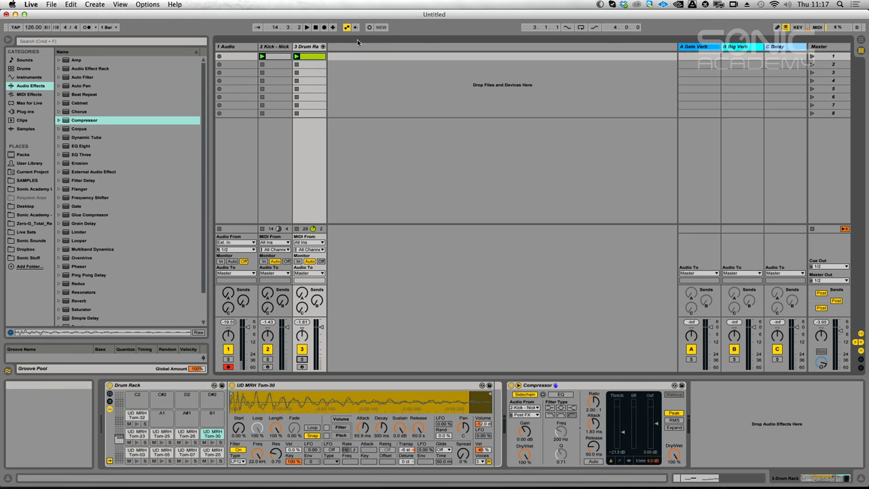
right_click(352, 45)
click(364, 55)
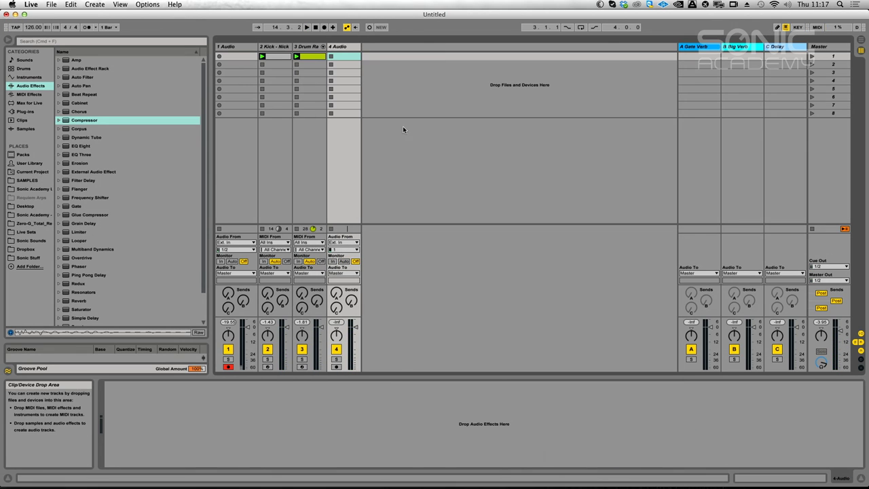
click(343, 242)
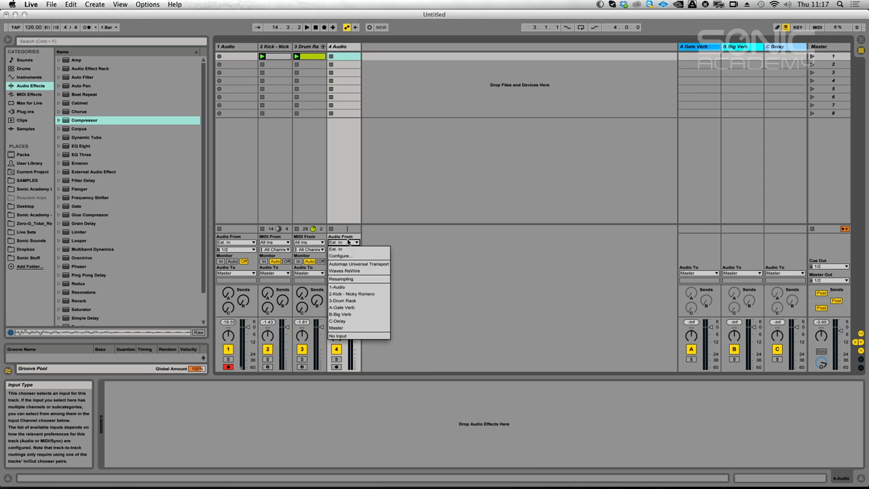
click(343, 278)
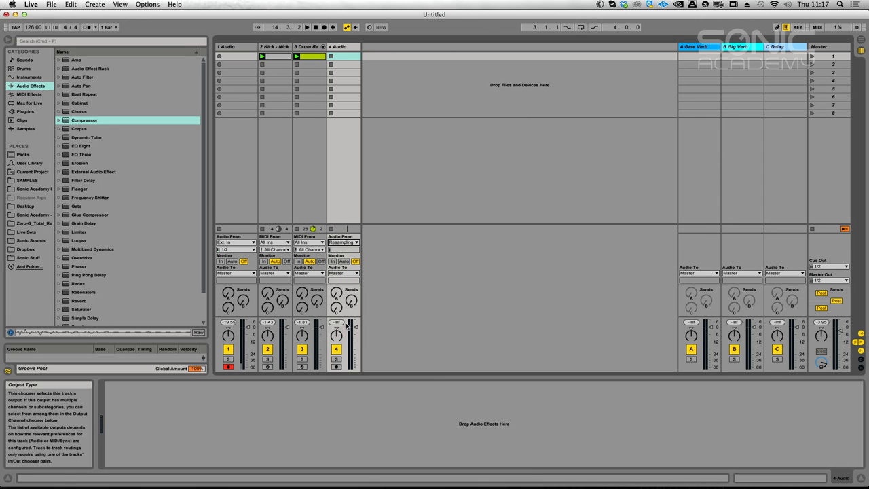
click(336, 367)
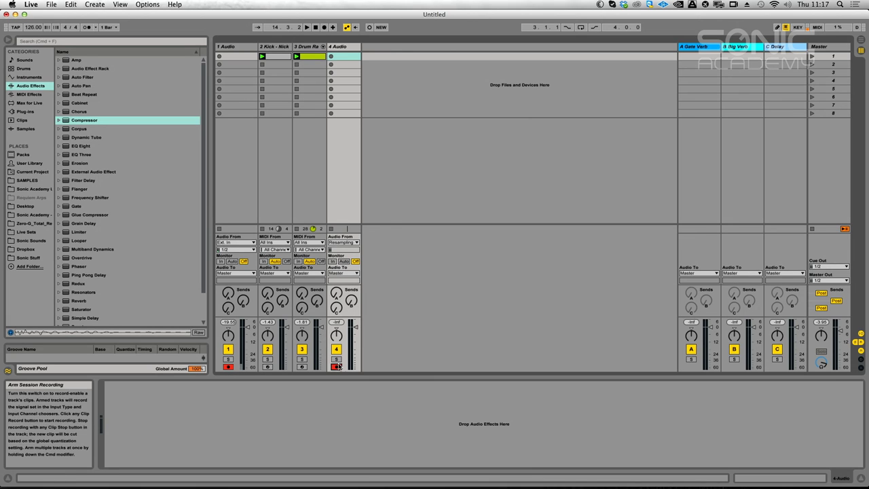
Record a resampled clip of the soloed Drum Rack into track 4's first slot, then unsolo
click(301, 359)
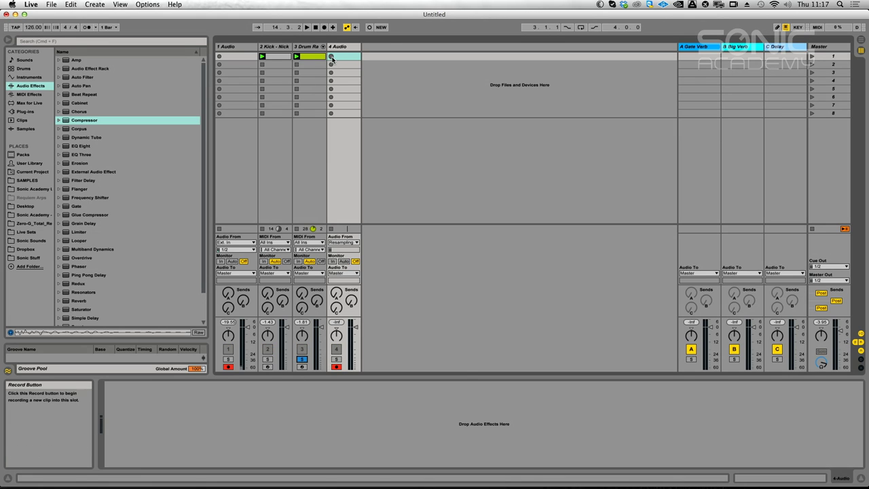
click(331, 56)
click(370, 29)
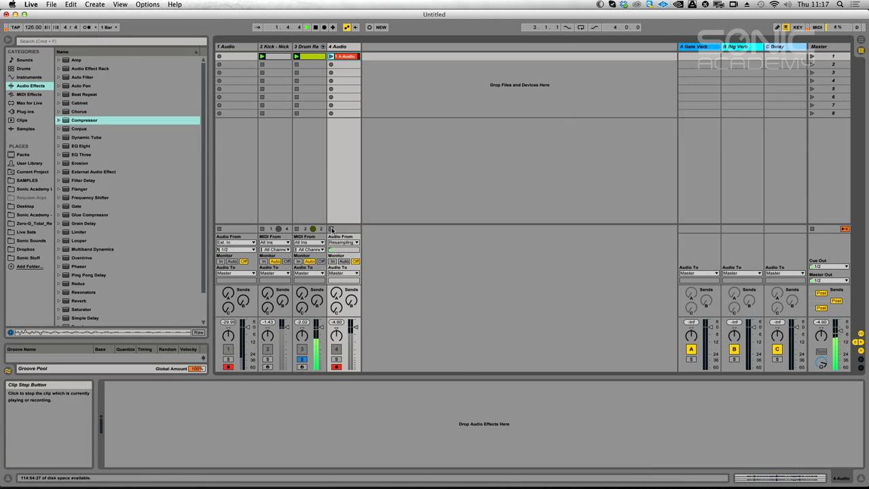
click(301, 359)
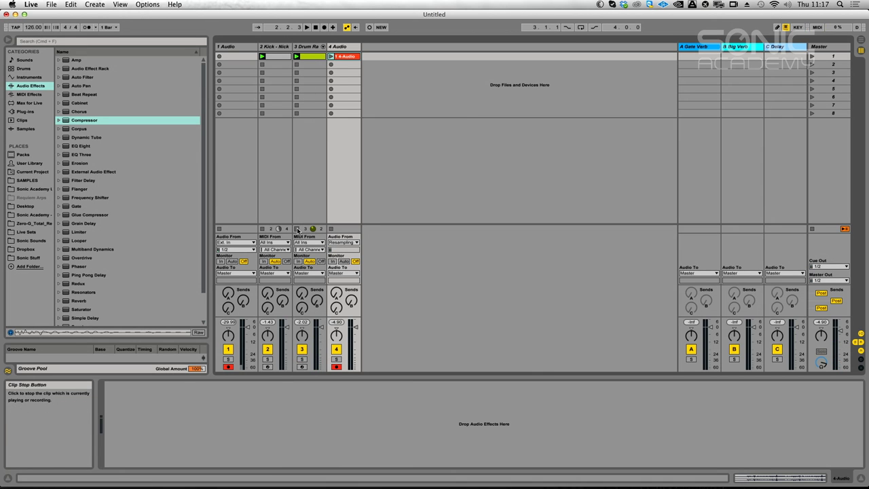
key(space)
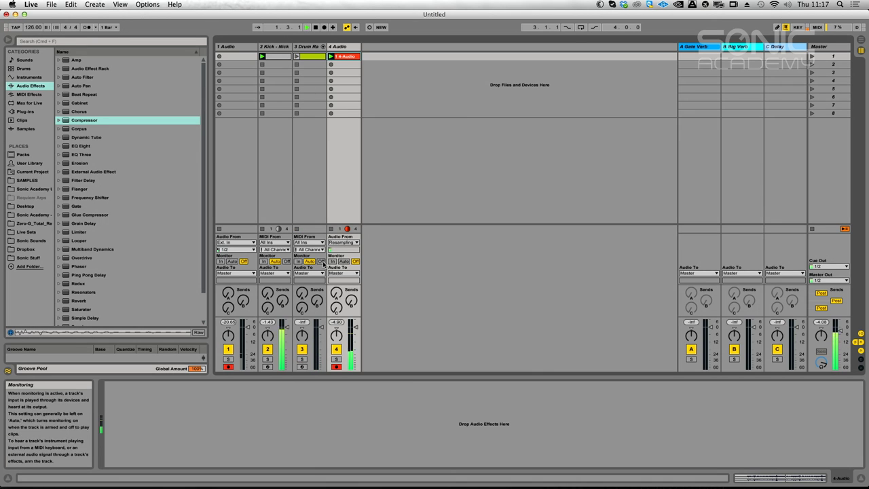
click(331, 230)
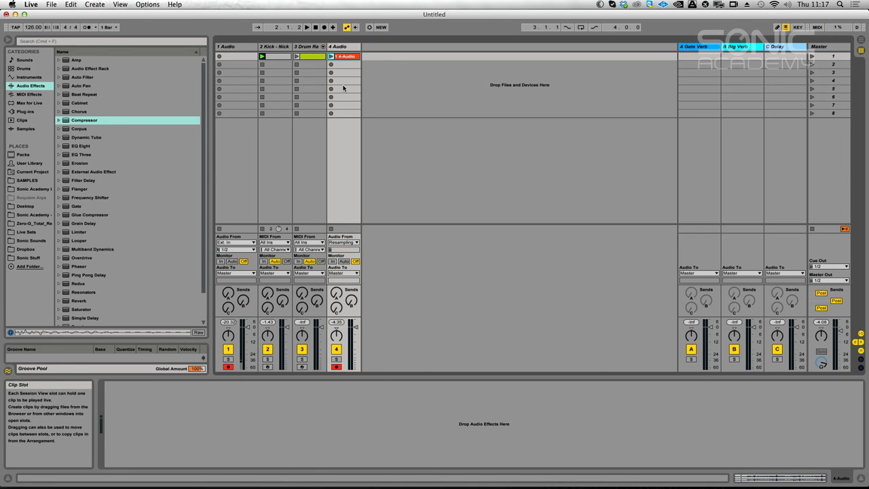
Convert the 1 4-Audio clip's harmony into a new MIDI track and open its A0/A#0 notes
right_click(349, 57)
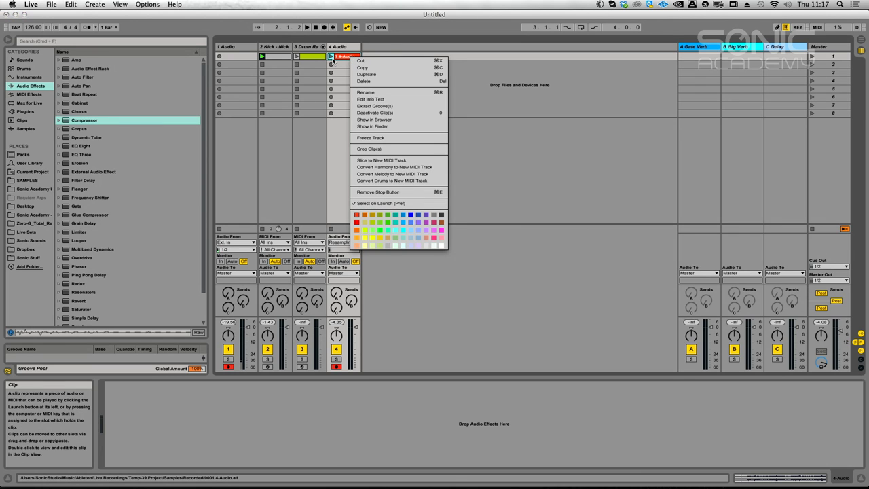
click(389, 166)
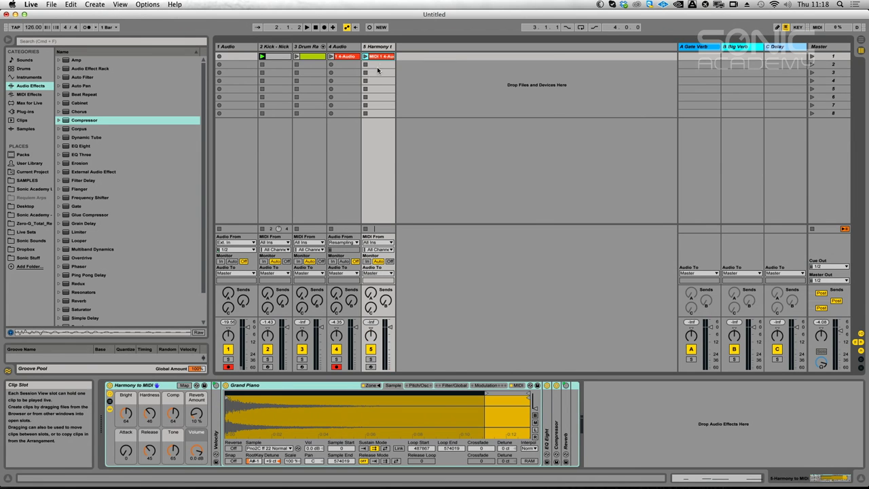
double_click(379, 56)
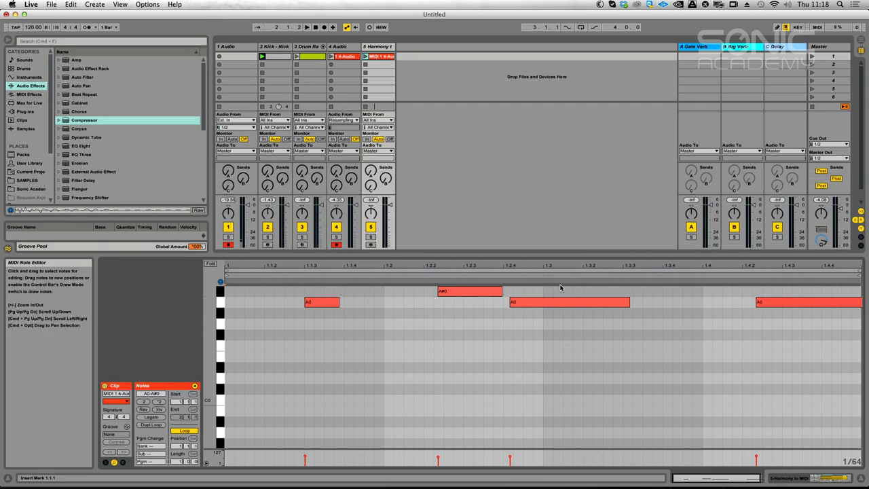
scroll(220, 306, up, 3)
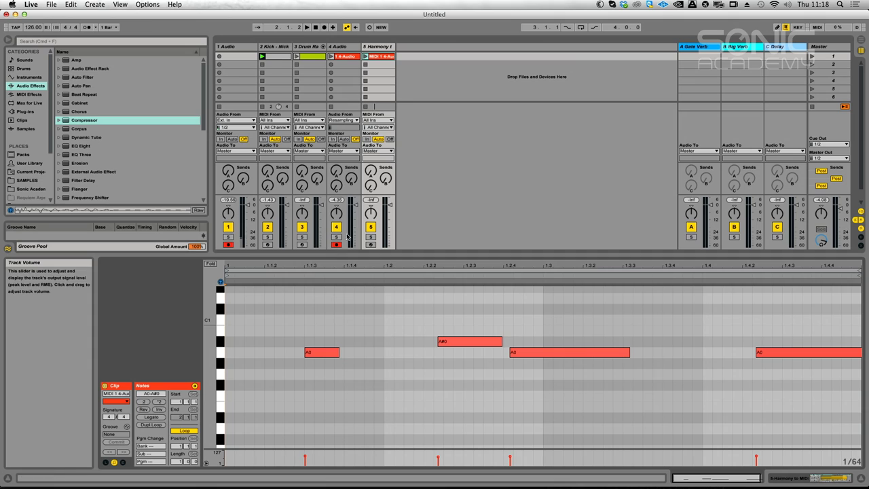
Load A.N.A from Plug-ins > VST > Synths onto the fifth MIDI track
click(32, 112)
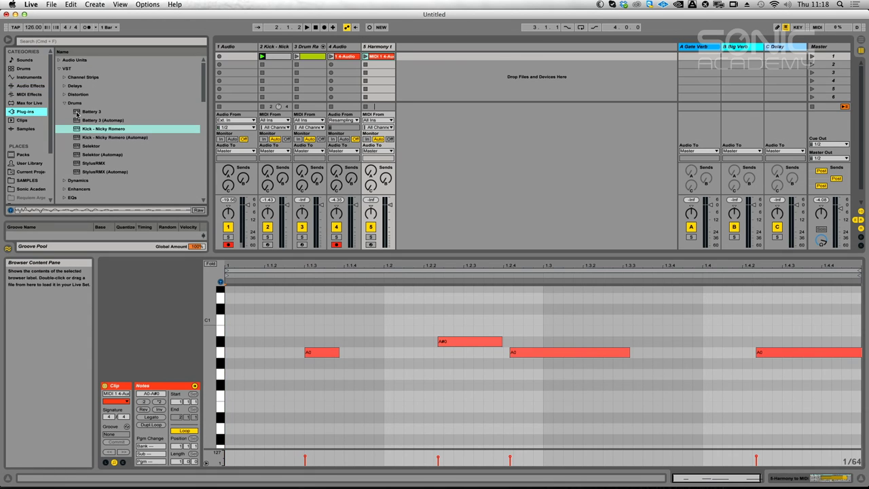
click(63, 103)
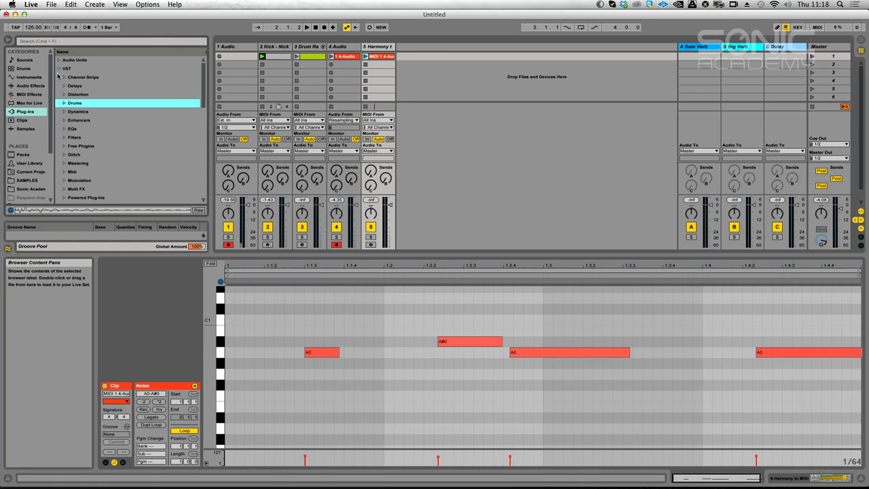
click(59, 68)
click(59, 68)
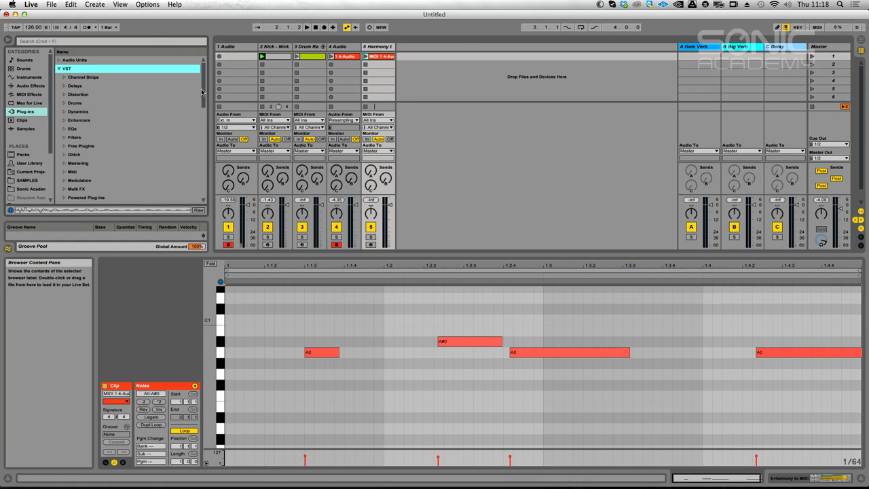
drag(202, 92, 192, 135)
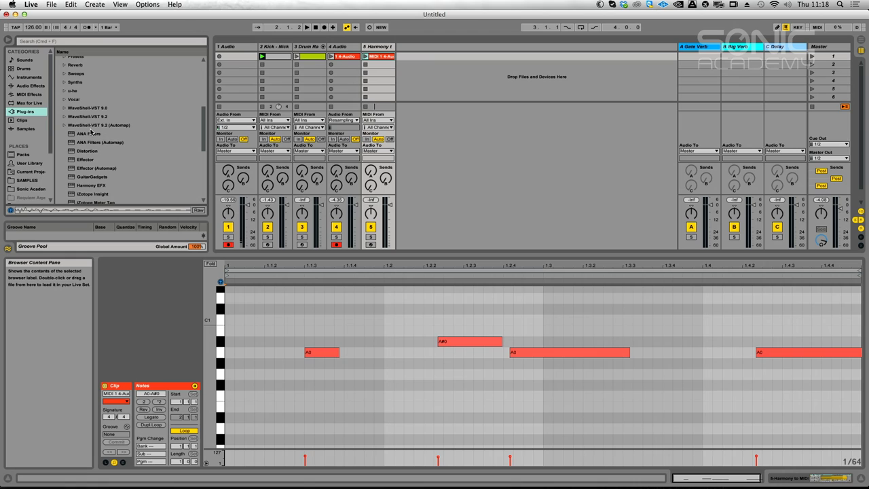
click(64, 82)
click(76, 90)
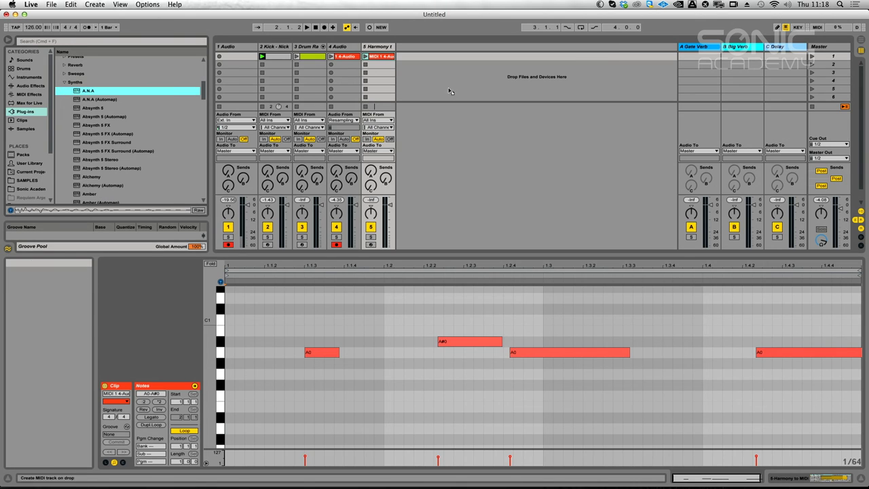
drag(379, 79, 380, 80)
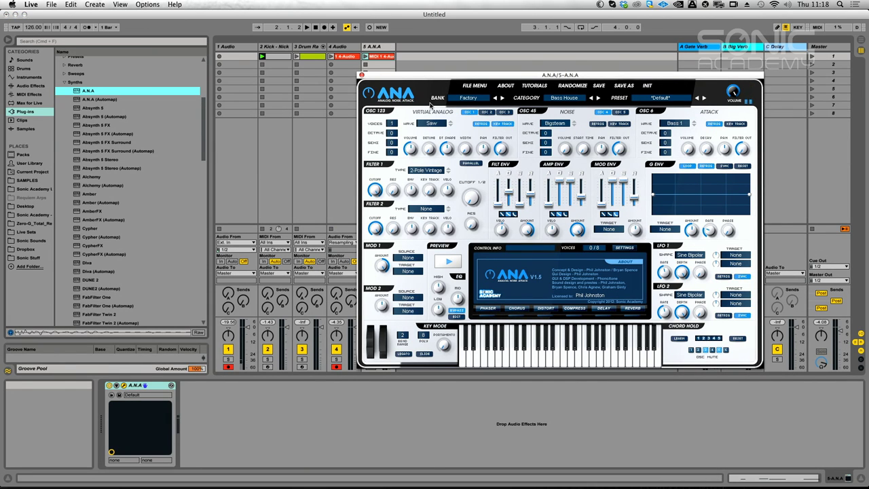
Launch track 5's clip and set A.N.A's OSC 1-2-3 waveform to Sine
drag(401, 80, 484, 73)
click(366, 55)
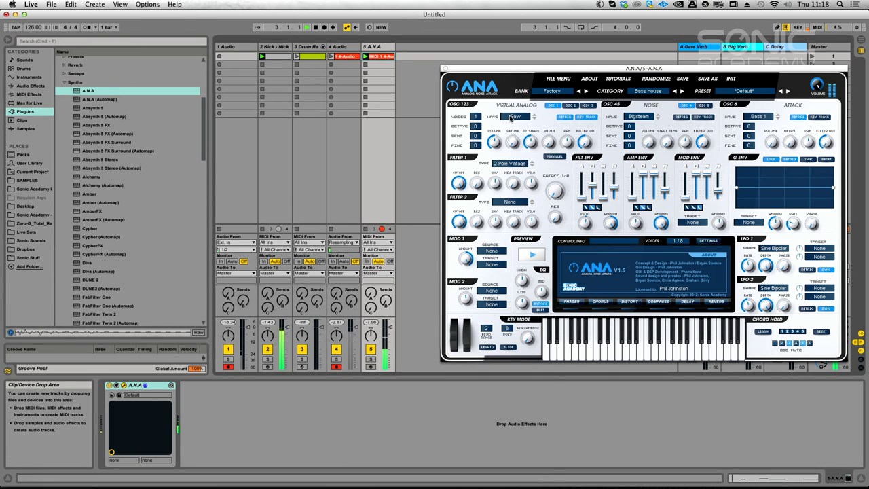
click(515, 118)
click(515, 118)
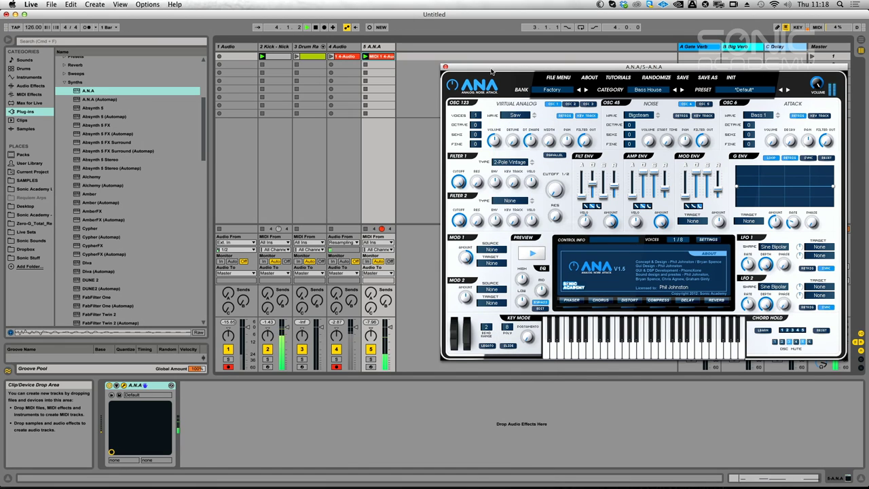
click(516, 116)
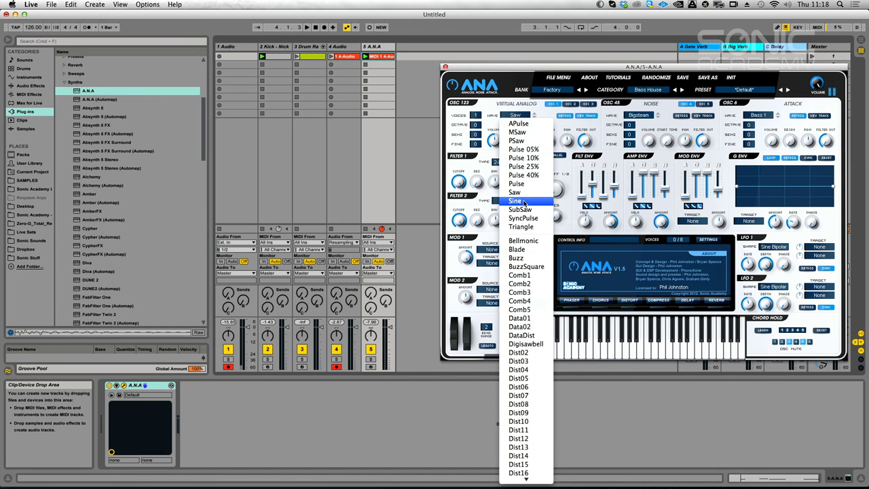
click(516, 201)
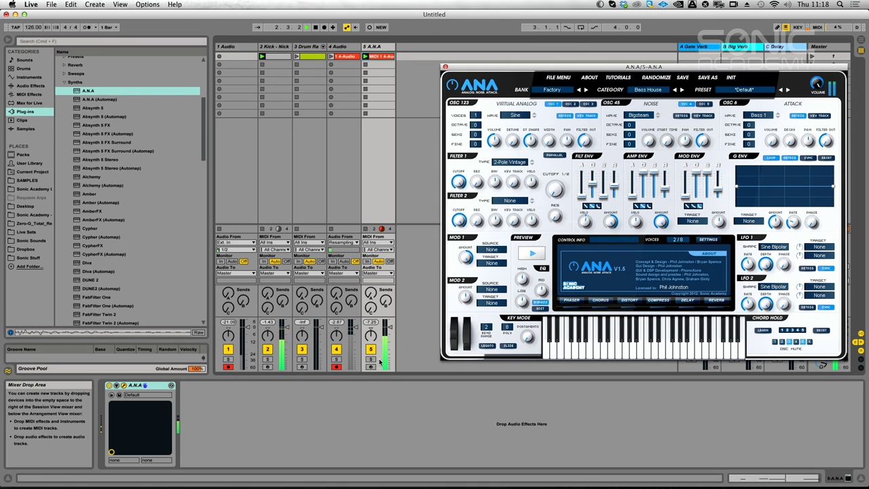
Audition by soloing track 4, then soloing A.N.A together with the Drum Rack
click(336, 359)
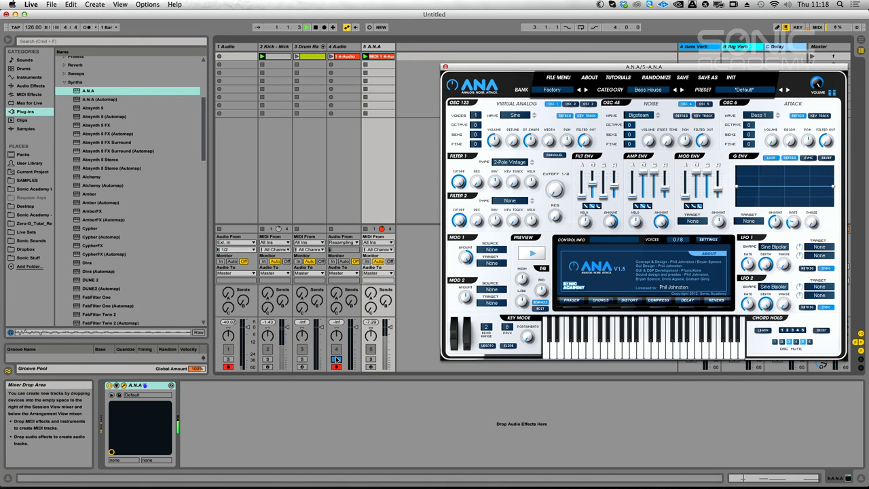
click(336, 359)
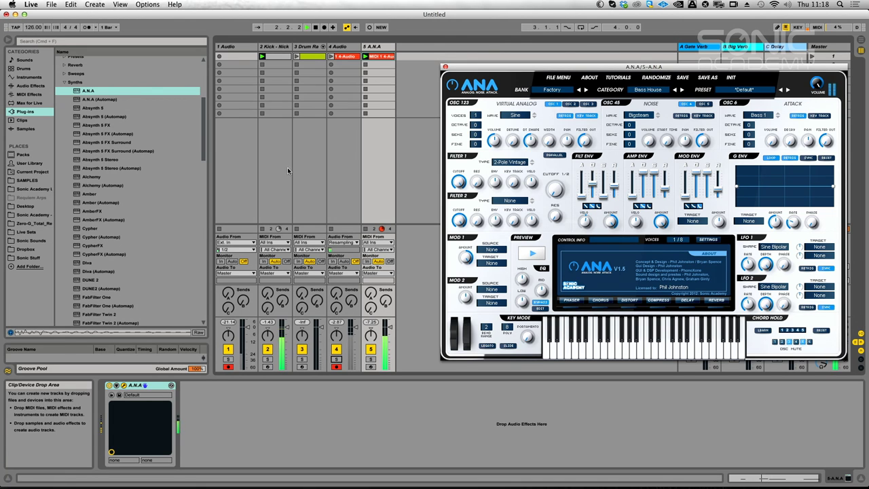
click(305, 65)
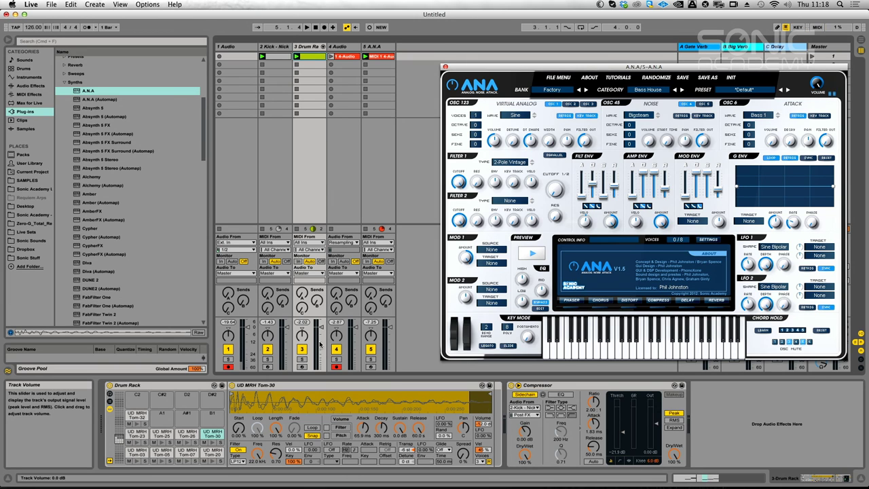
click(370, 359)
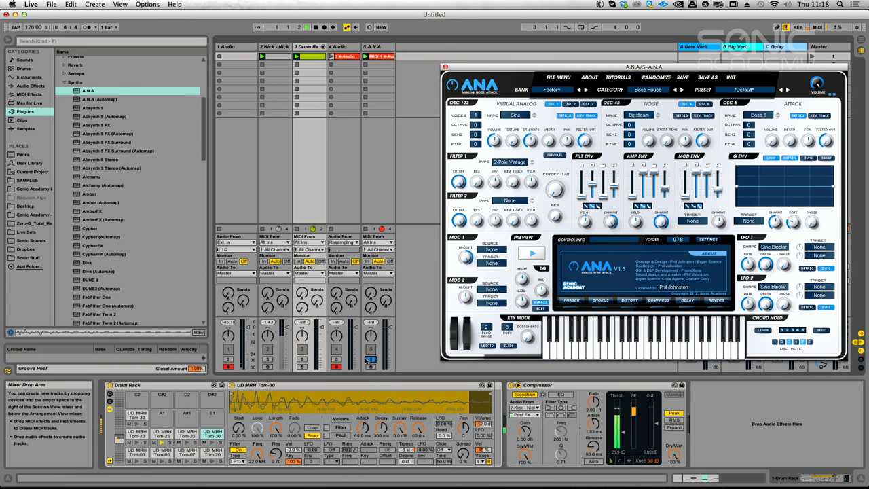
click(303, 359)
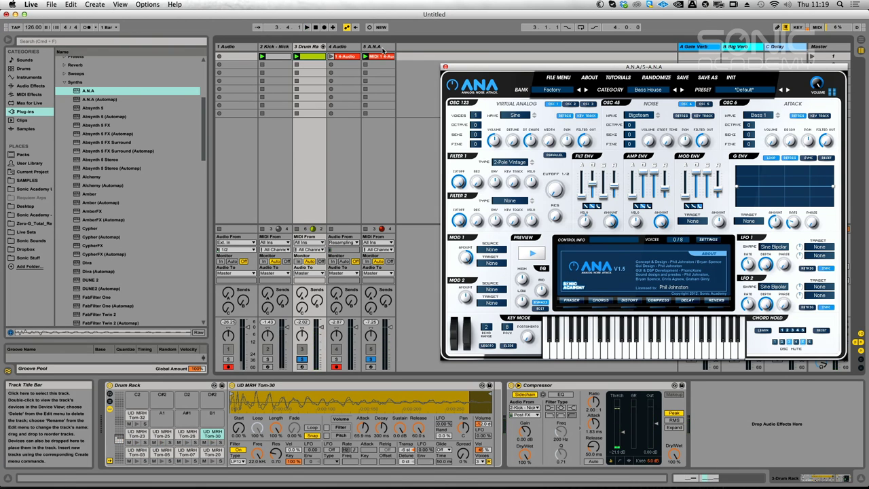
Open the A.N.A clip's notes with the plug-in window closed and the grid set to 1/16
click(384, 49)
double_click(380, 55)
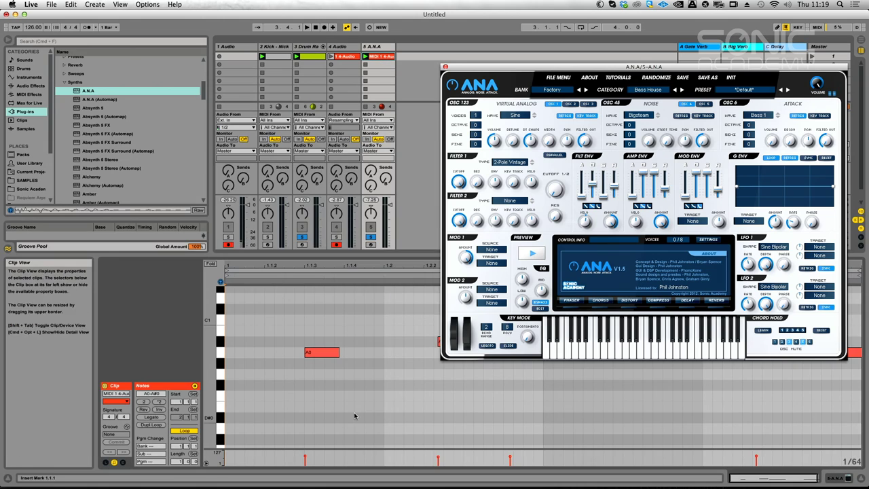
click(446, 67)
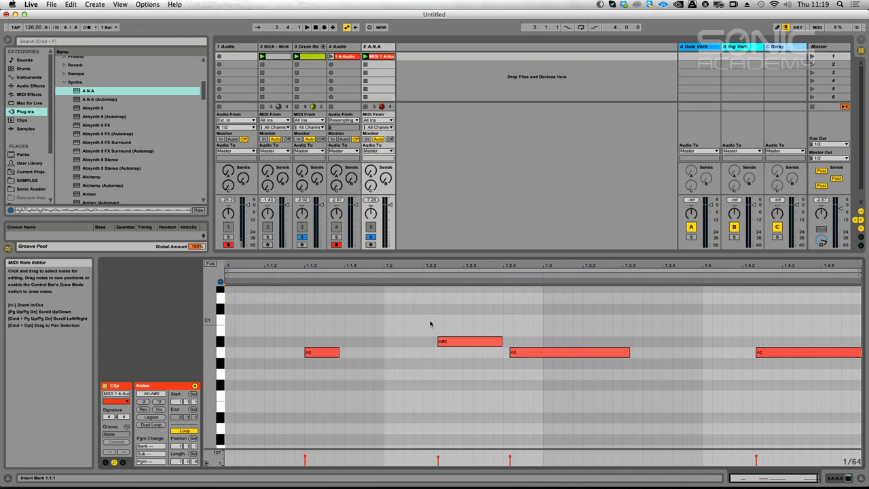
right_click(409, 322)
click(420, 429)
Rework the A0/A#0 notes into a sixteenth pattern, adding and duplicating A0 notes up to 1.3.4
drag(456, 345, 442, 345)
click(349, 95)
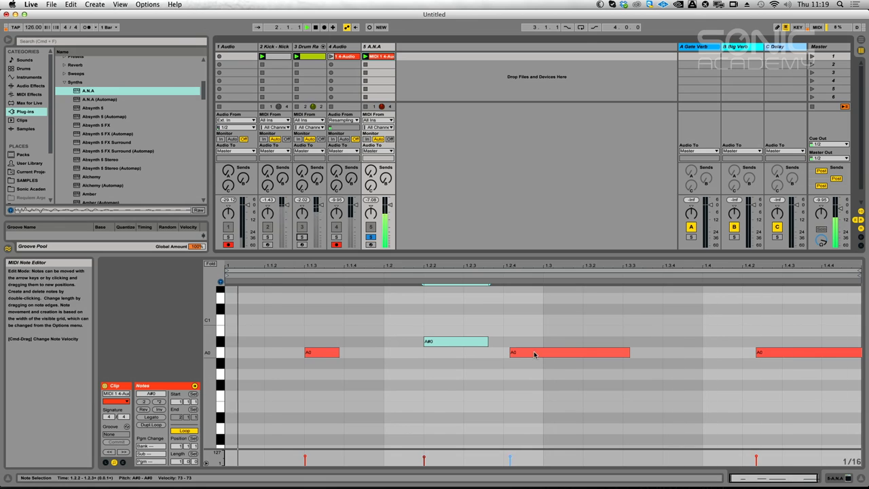
drag(534, 354, 504, 352)
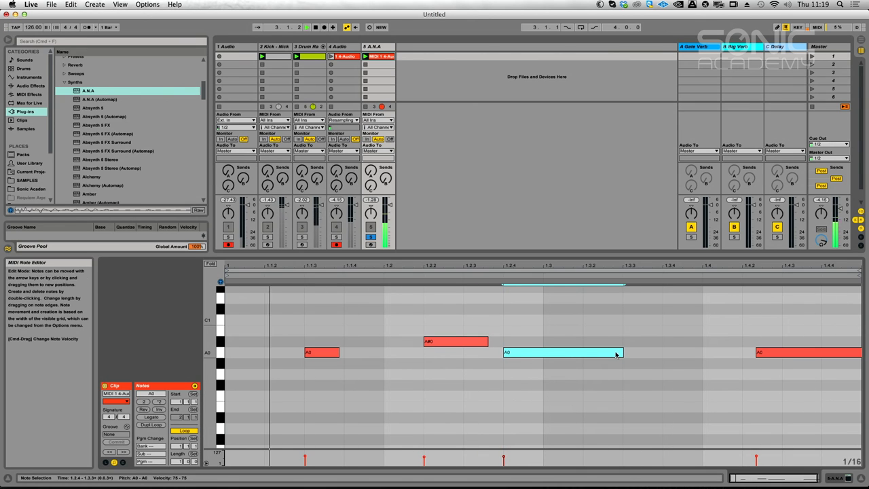
drag(622, 354, 544, 354)
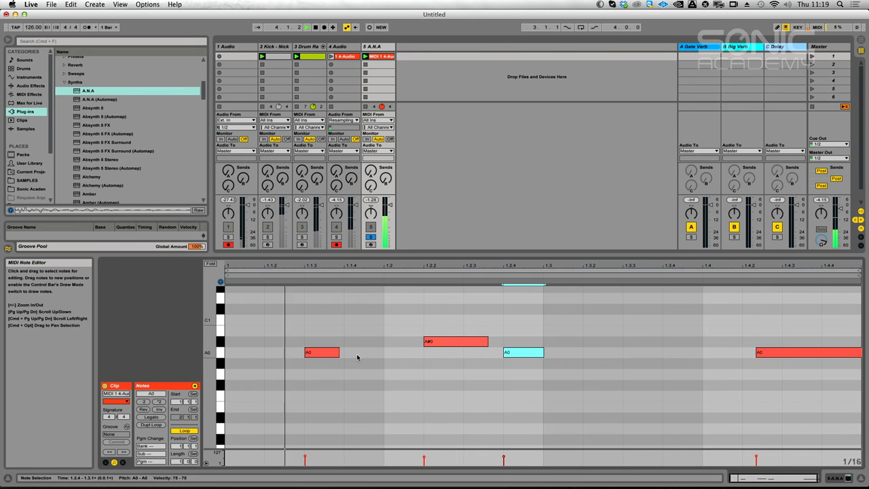
drag(336, 354, 371, 354)
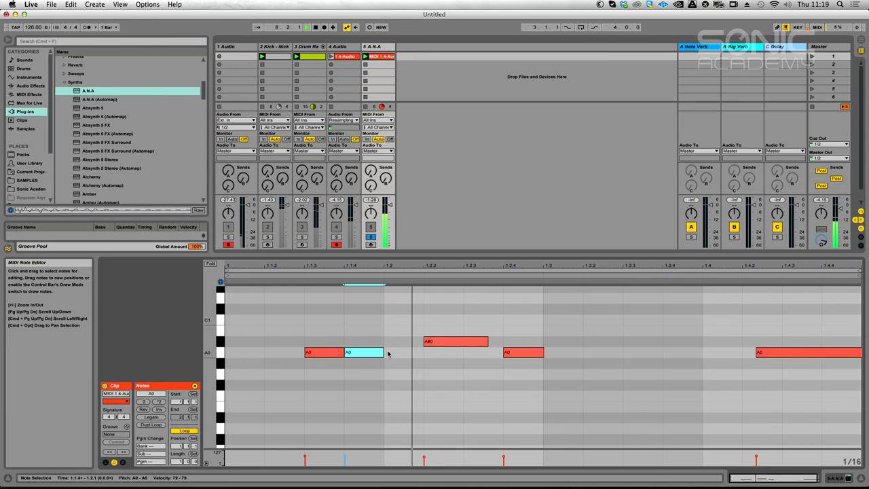
mouse_move(349, 353)
mouse_down()
mouse_move(319, 351)
mouse_move(701, 353)
mouse_up()
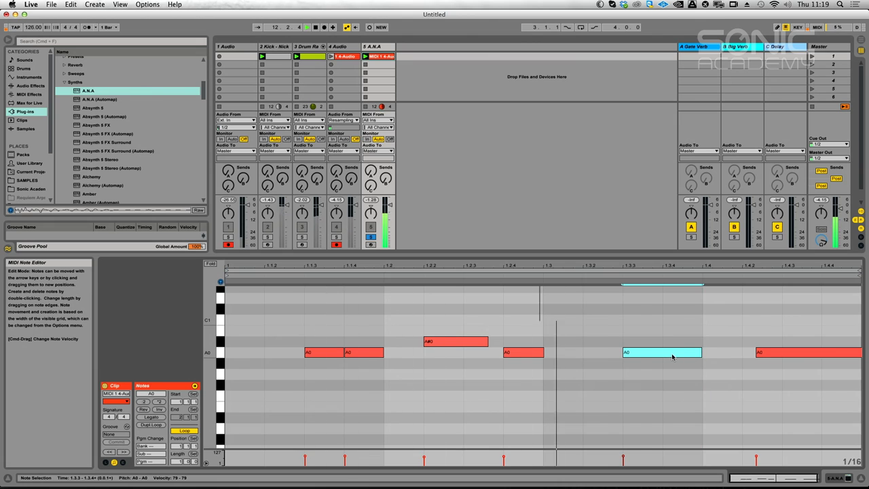
drag(701, 353, 666, 352)
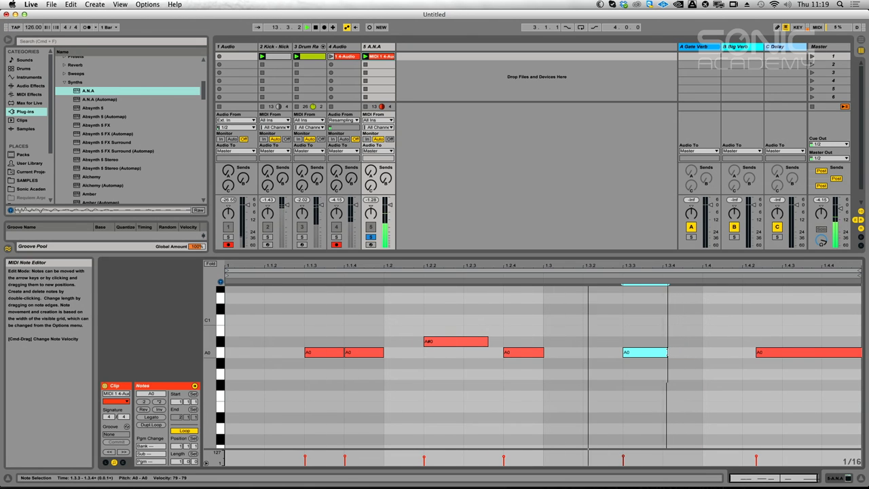
key(super+d)
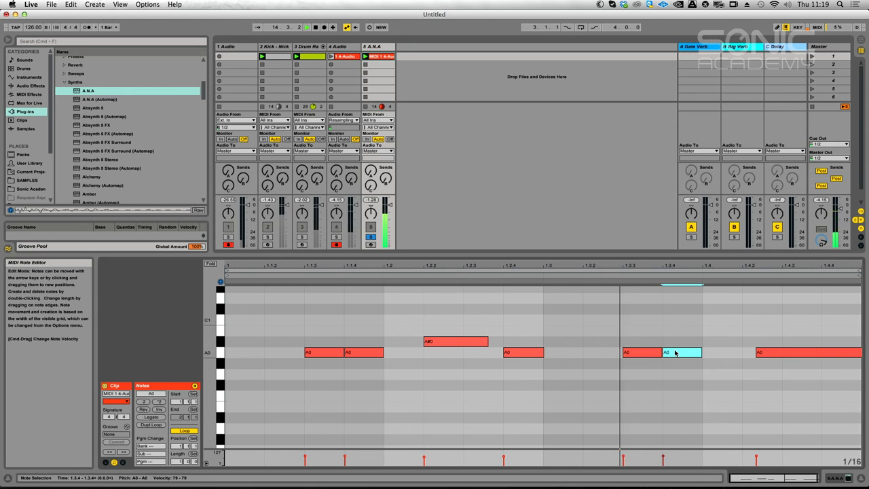
Shorten the clip loop to end at 1.3, auditioning with the A.N.A track soloed
click(372, 237)
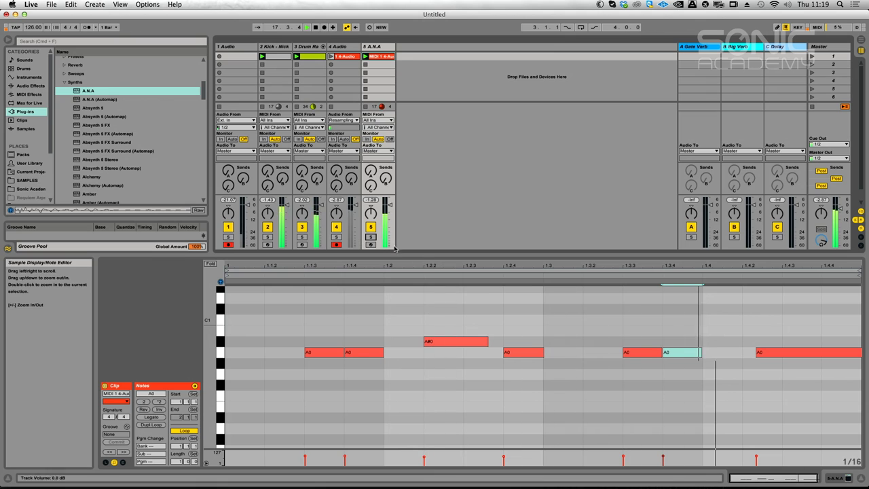
click(371, 237)
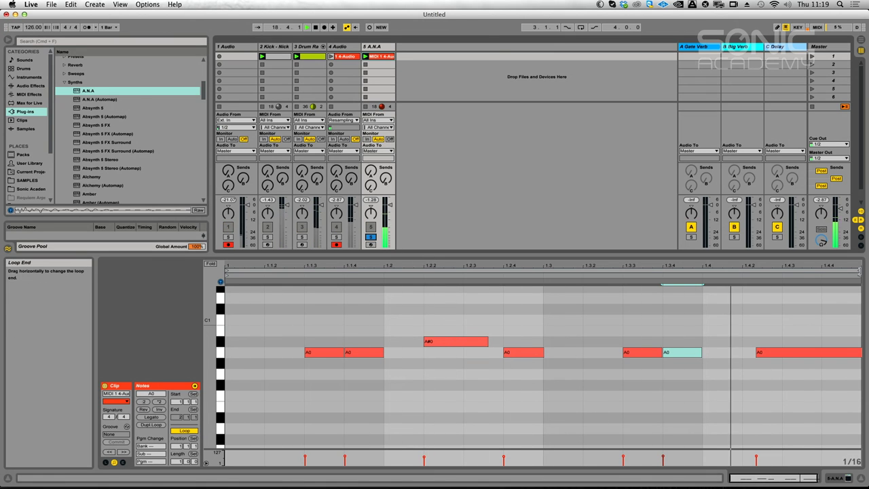
drag(859, 270, 543, 279)
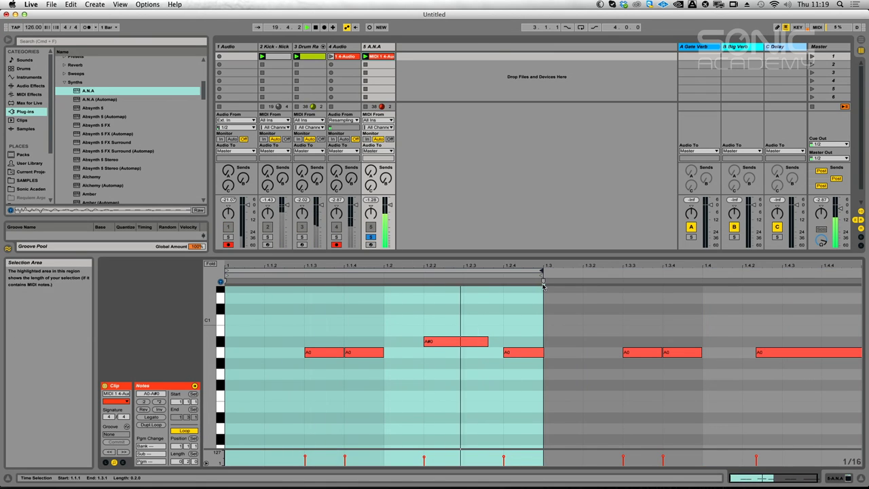
click(371, 237)
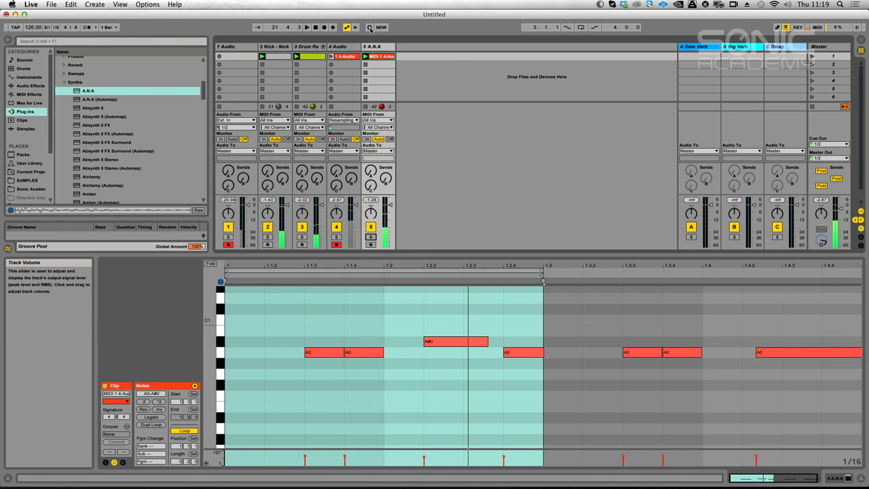
click(374, 46)
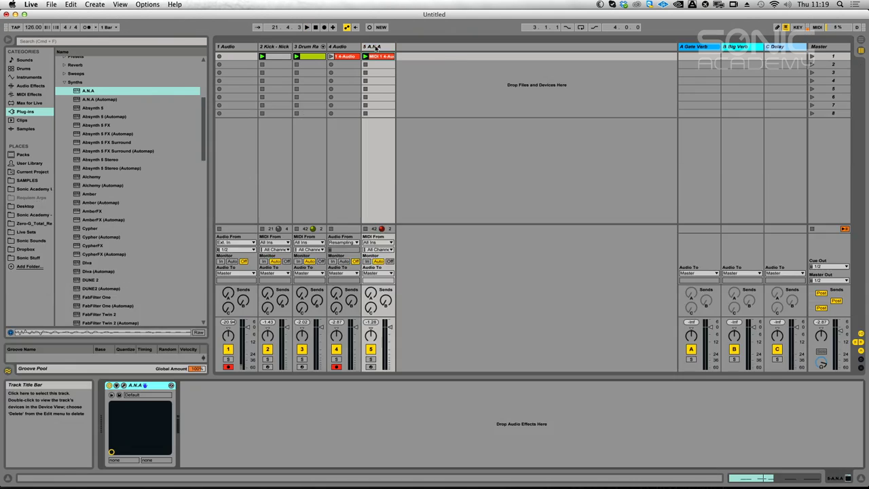
Set the A.N.A OSC 123 waveform to Pulse and play it back
click(124, 386)
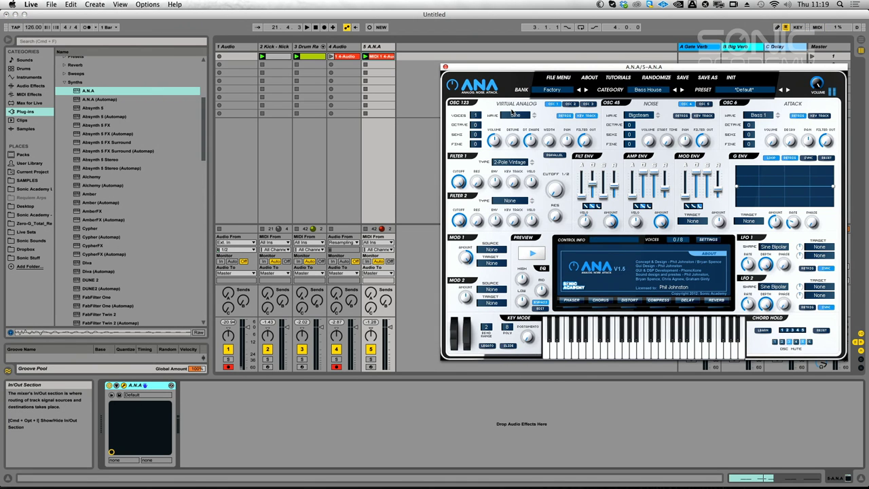
click(513, 115)
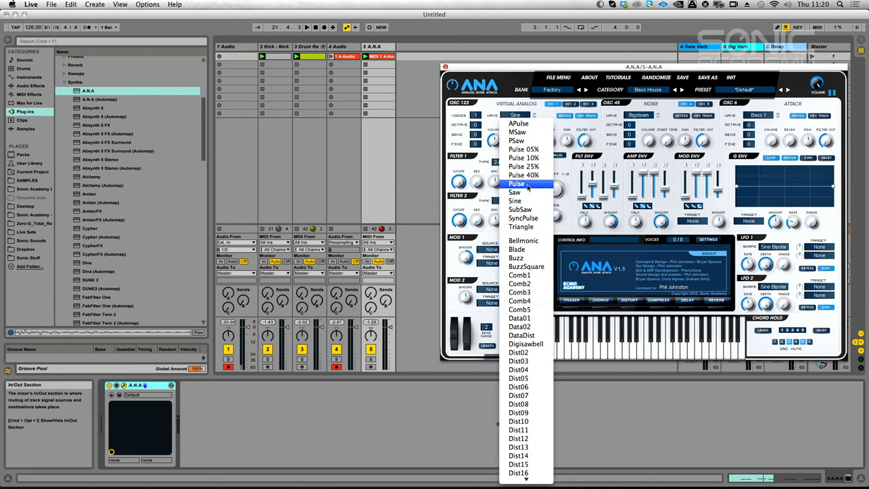
click(528, 185)
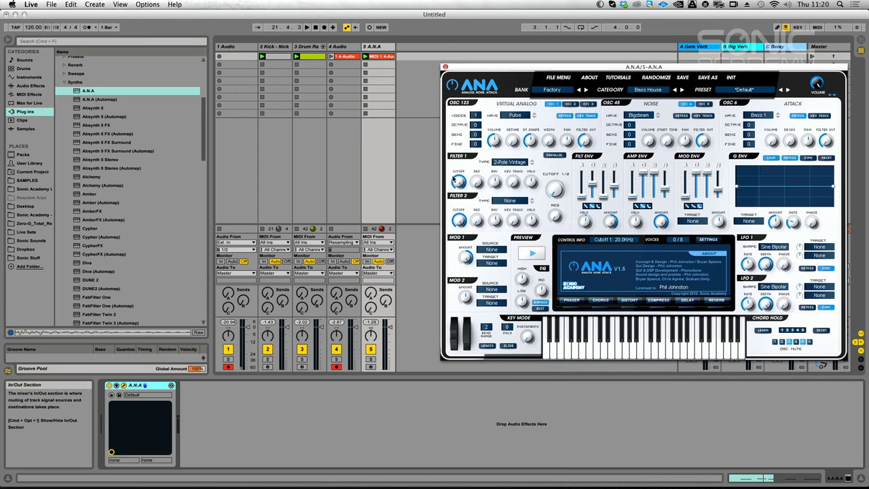
key(space)
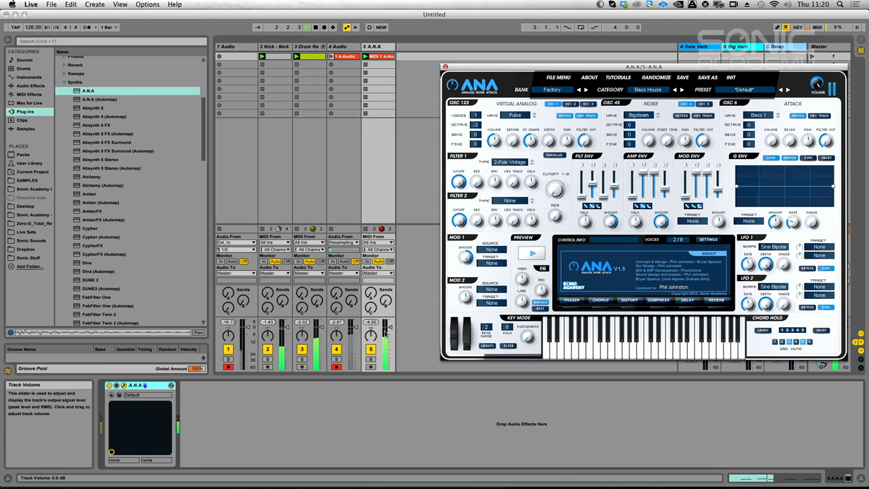
click(413, 288)
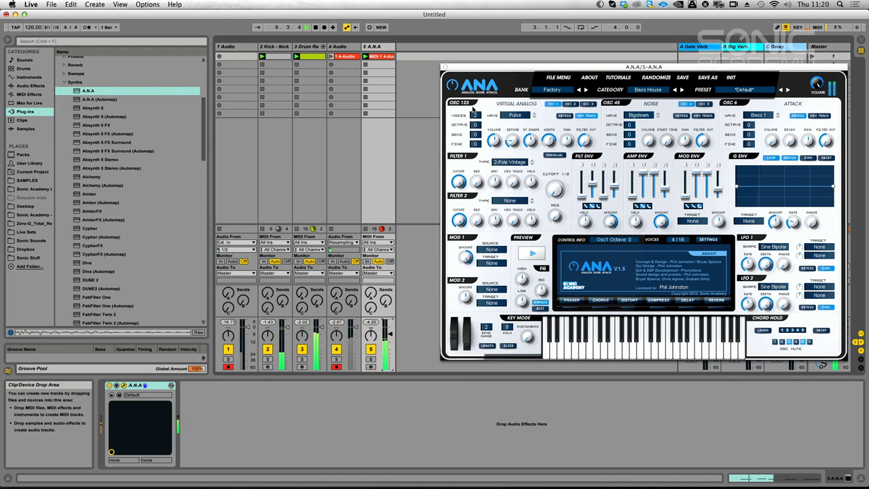
Set A.N.A's Filter 1 type to 4-Pole Vintage and close the synth editor
click(466, 71)
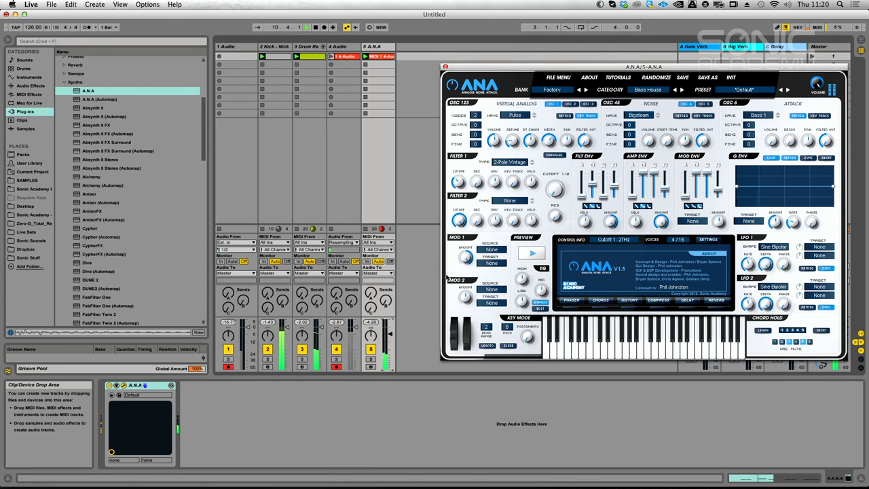
click(503, 163)
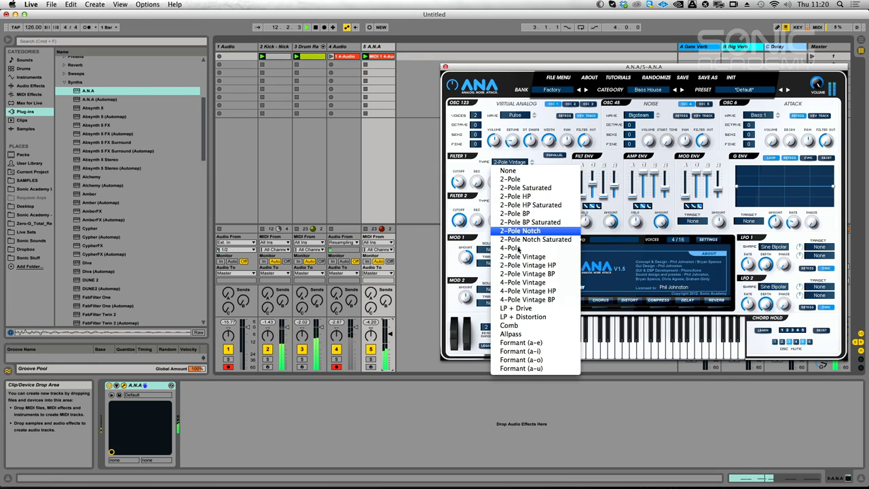
click(526, 281)
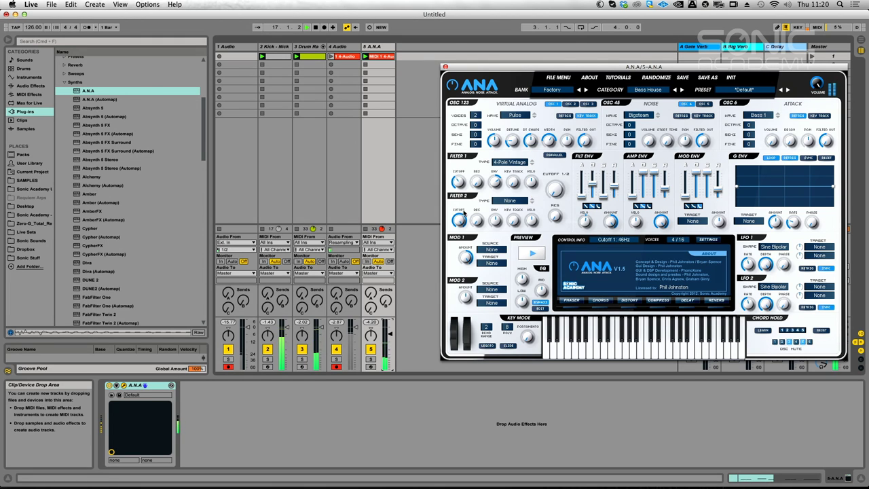
click(446, 68)
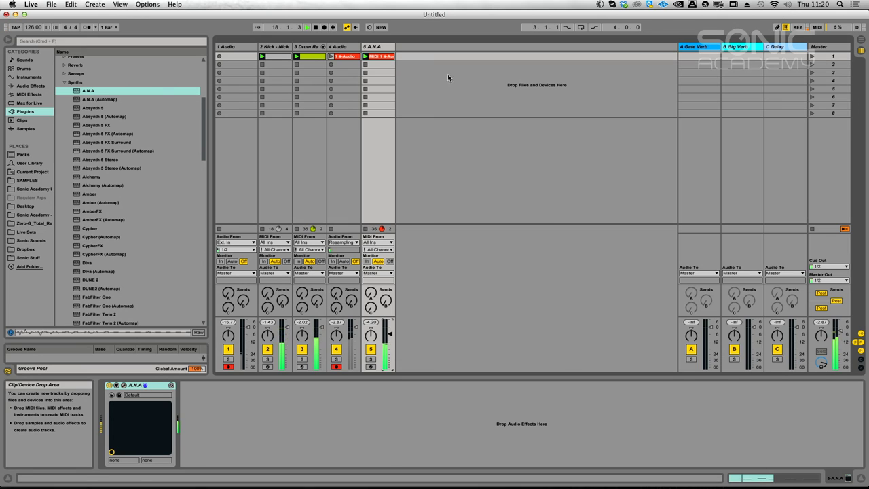
Add an EQ Eight from Audio Effects after the Compressor on the Drum Rack track
click(306, 47)
drag(205, 110, 194, 272)
click(31, 86)
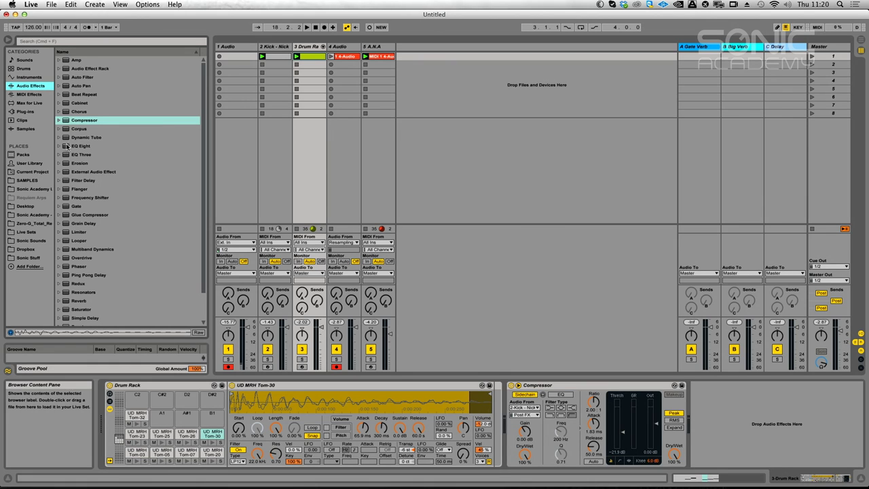
drag(66, 146, 266, 128)
drag(315, 101, 315, 102)
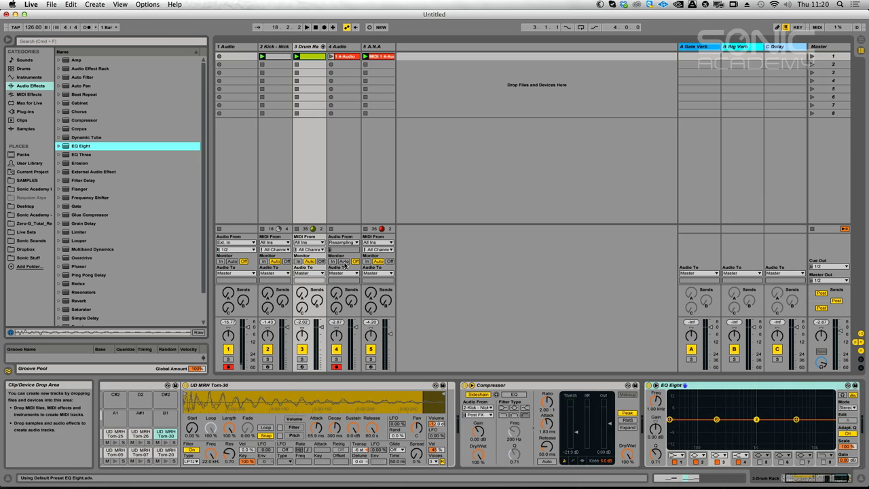
Make EQ band 1 a low cut near 68 Hz, muting the A.N.A track to audition
key(space)
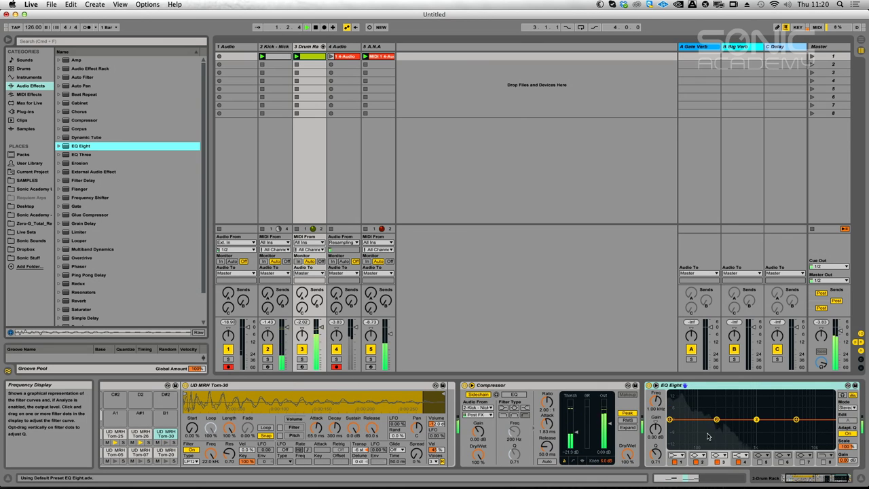
click(669, 419)
click(676, 455)
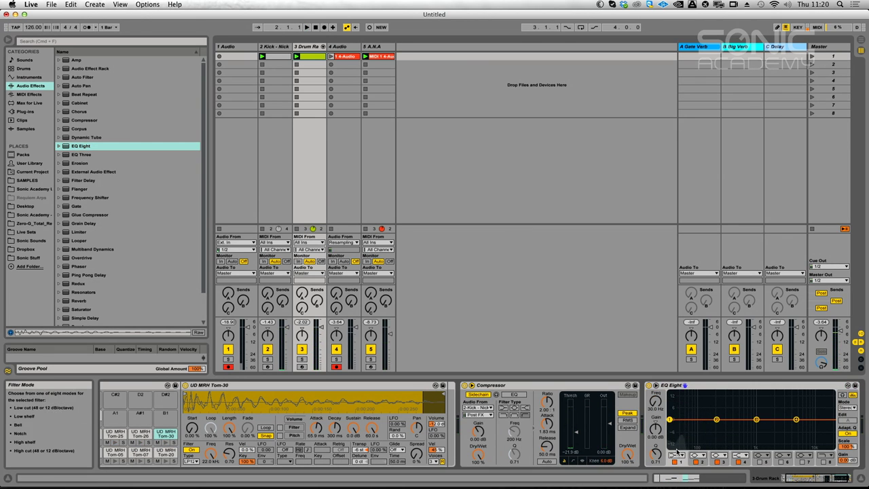
click(676, 408)
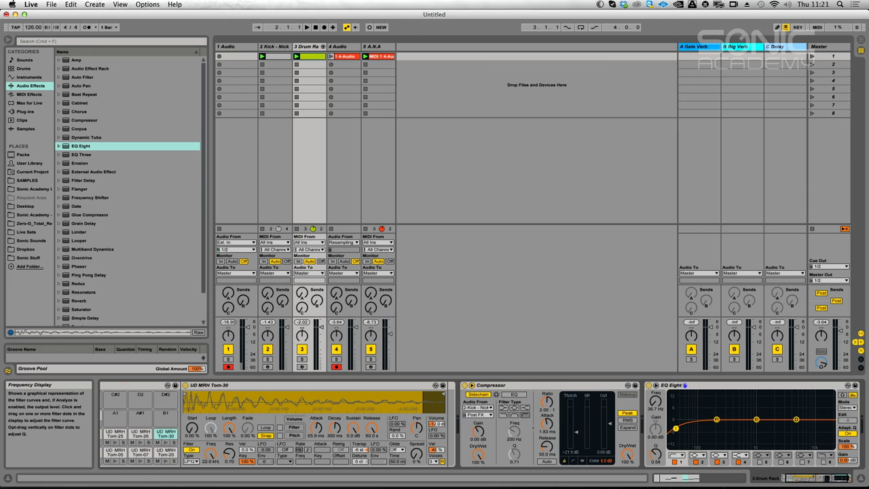
key(space)
drag(676, 429, 695, 435)
click(371, 349)
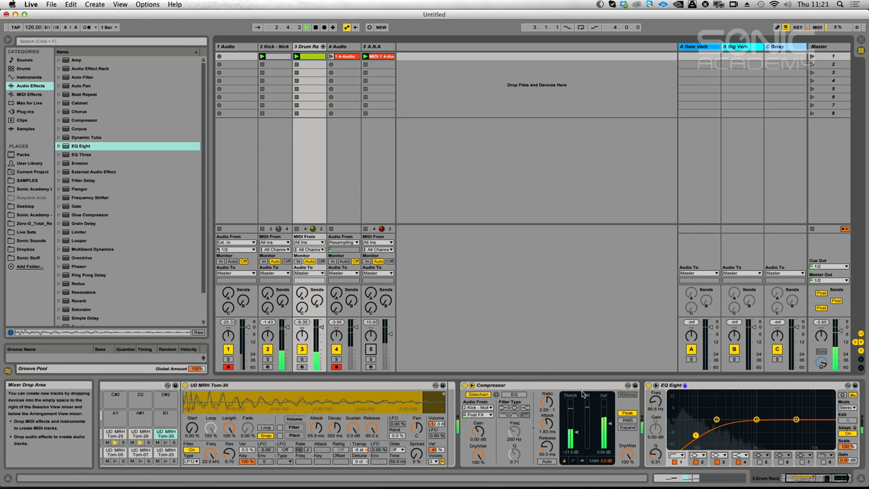
drag(695, 434, 691, 431)
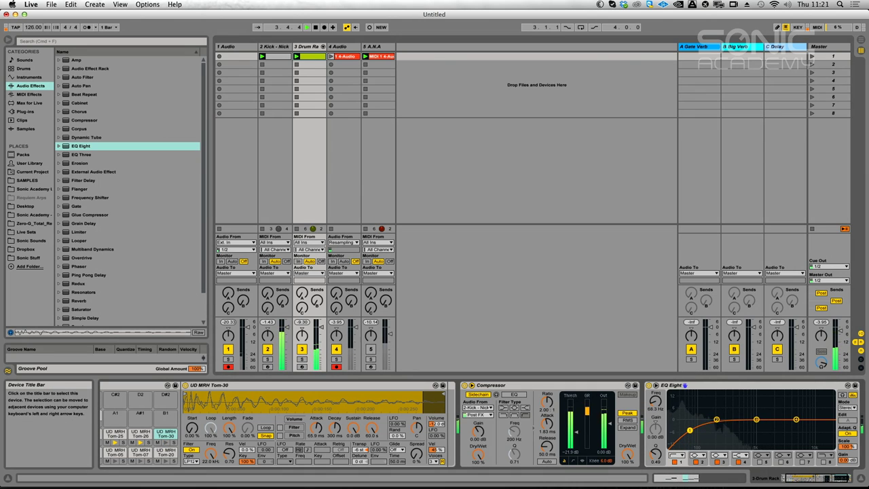
click(705, 390)
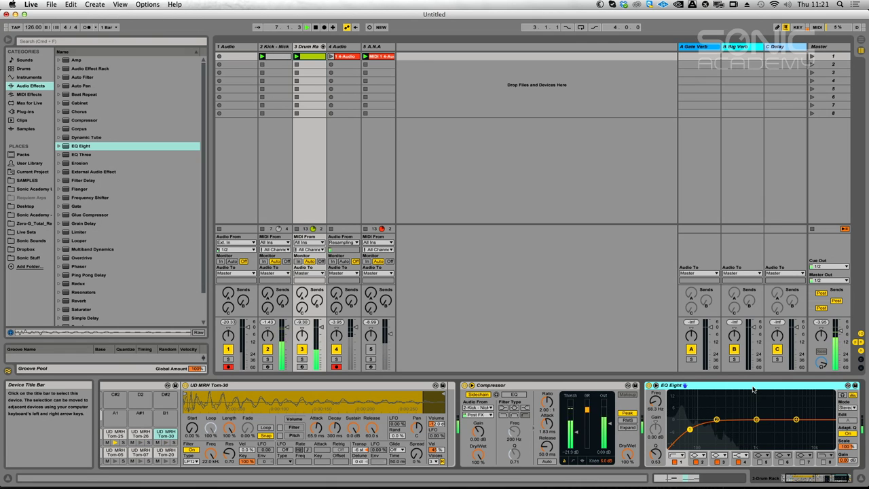
Paste the EQ Eight onto the Kick track with band 1 cutting below 30 Hz, comparing bypassed
click(275, 288)
key(super+v)
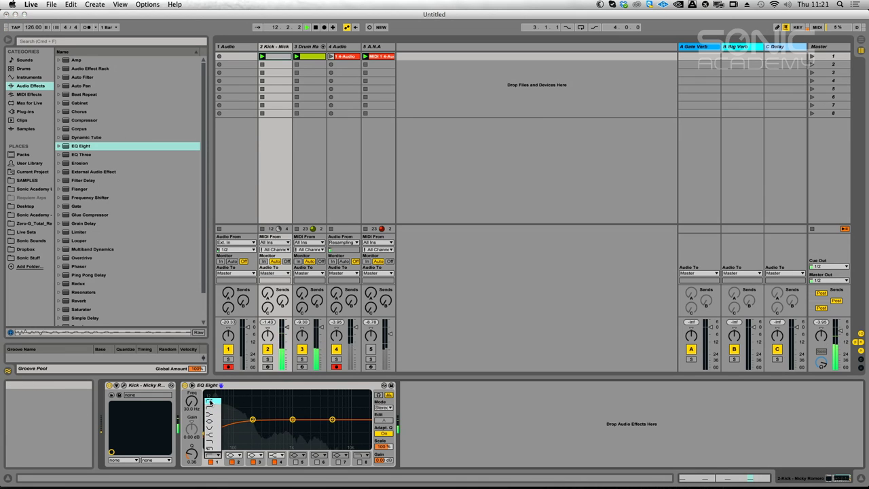
click(209, 407)
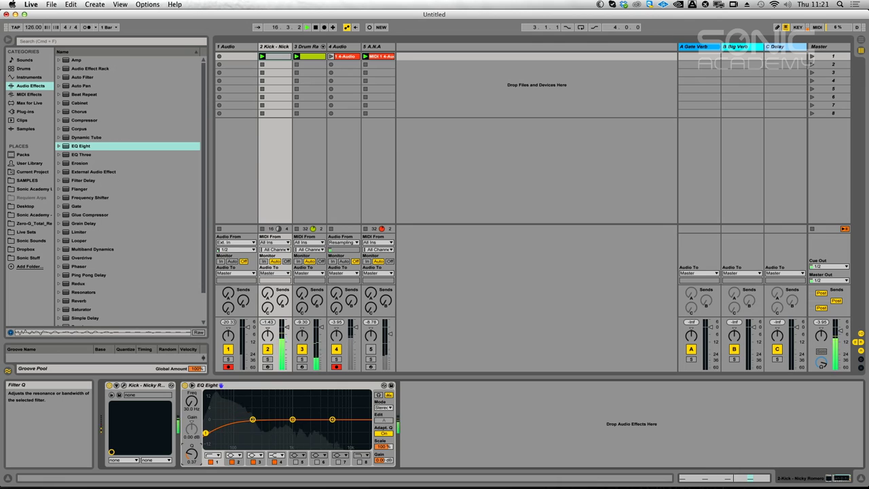
click(184, 385)
click(184, 385)
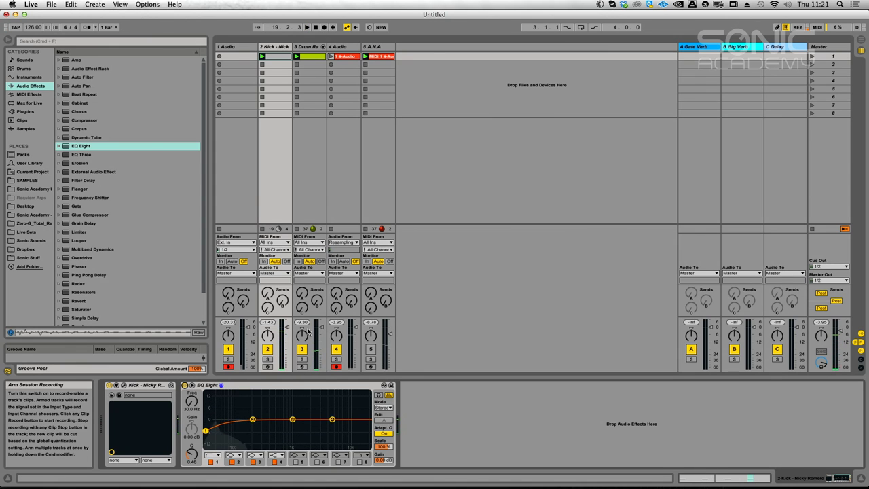
Play the groove with the Drum Rack devices shown and the A.N.A track soloed
click(303, 46)
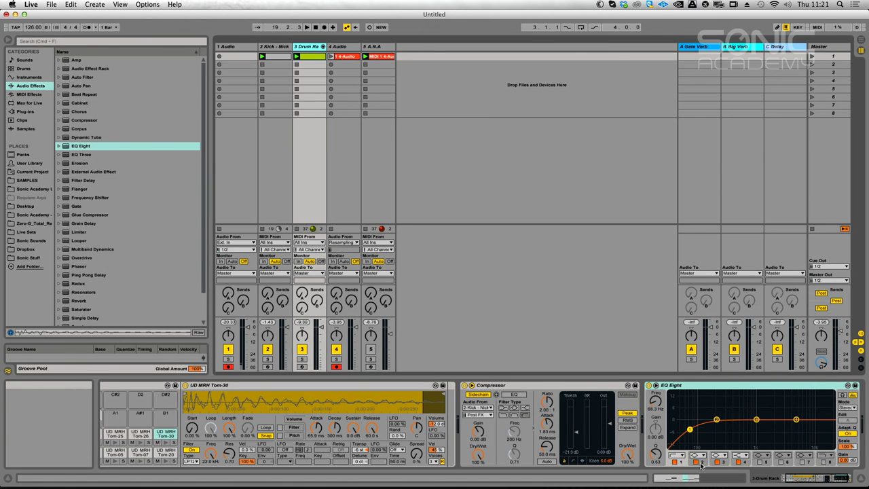
key(space)
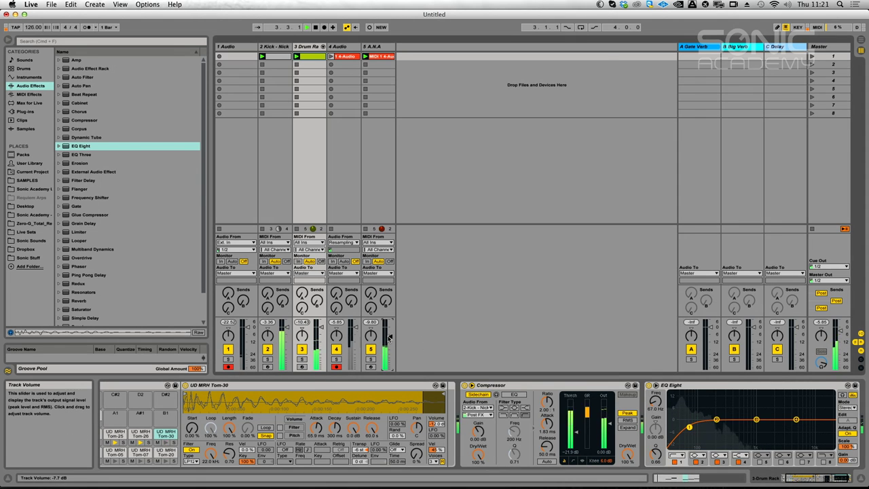
click(370, 358)
Paste the Kick-sidechained Compressor after A.N.A on track 5 and solo that track
click(375, 46)
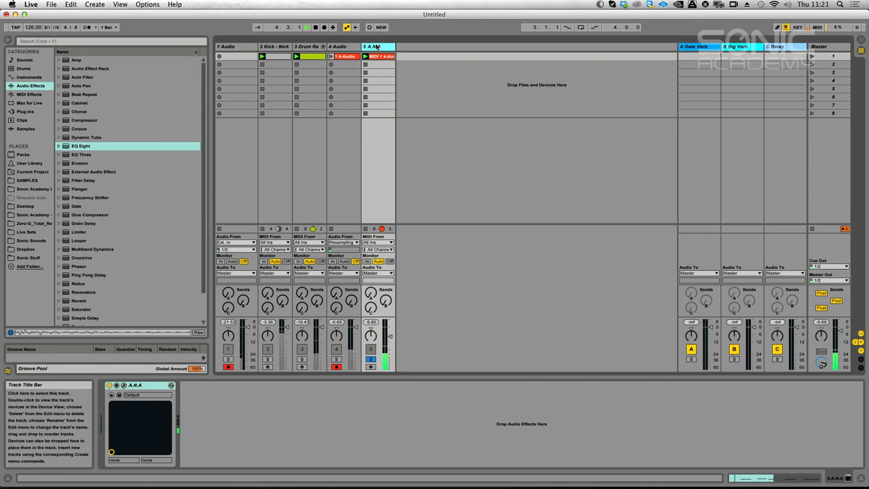
click(124, 385)
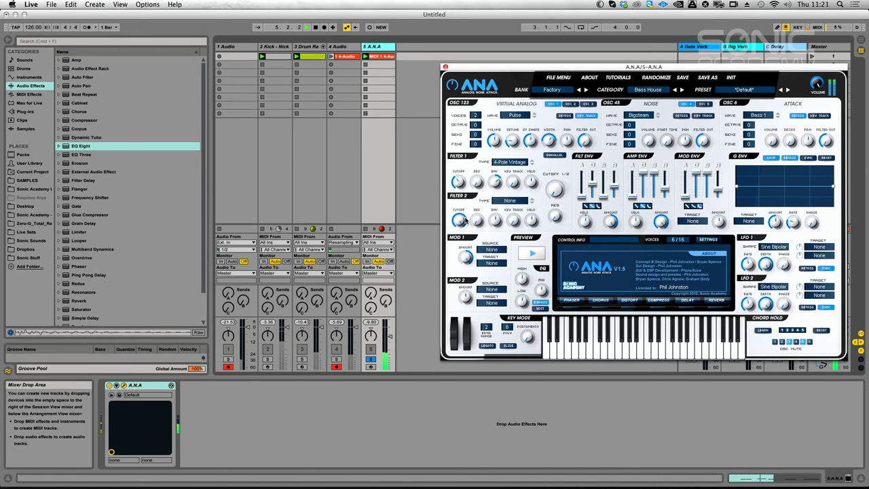
click(324, 54)
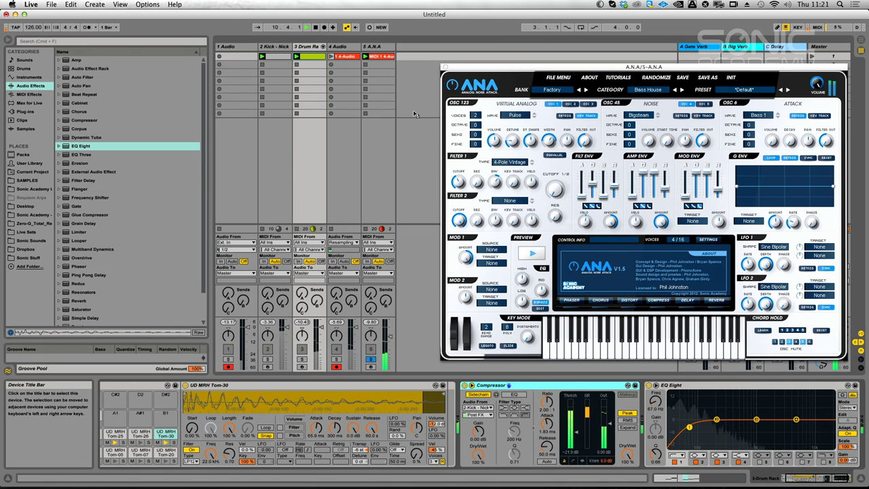
click(372, 45)
key(super+v)
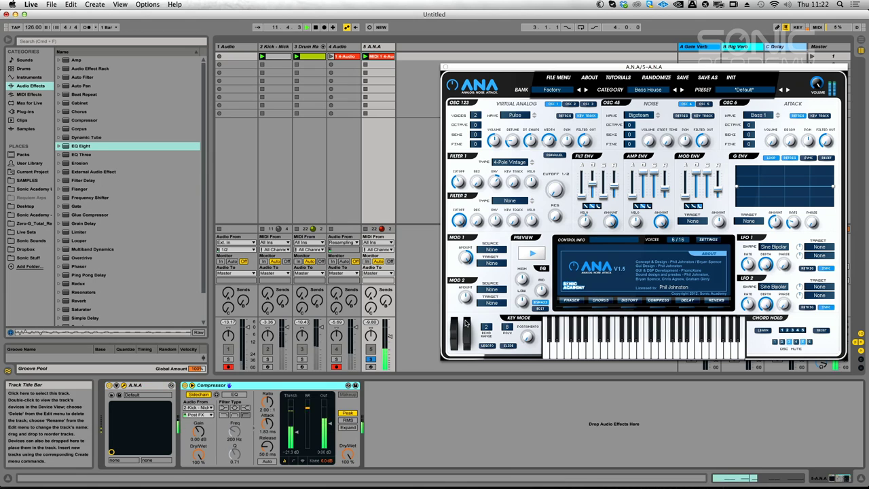
click(371, 358)
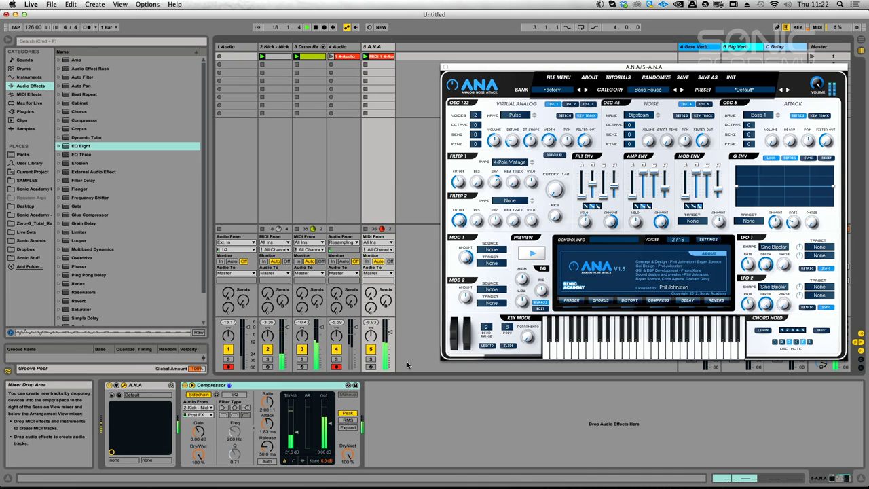
click(370, 358)
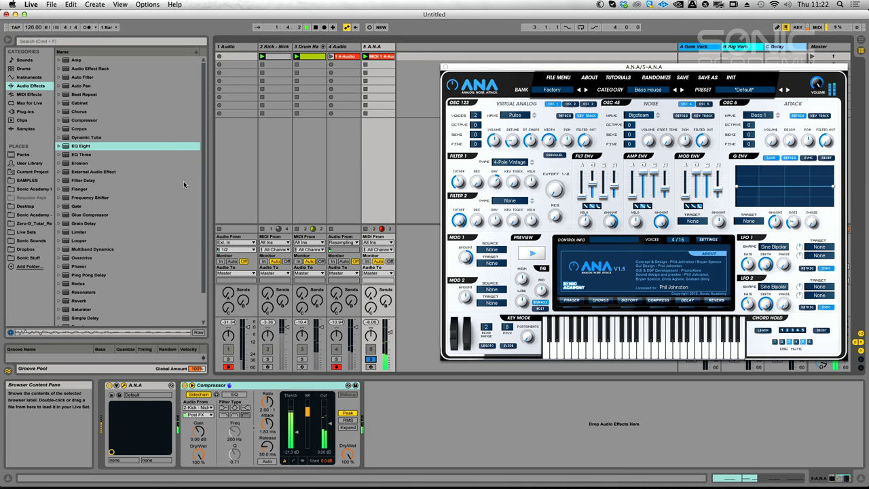
Insert an EQ Eight before the A.N.A Compressor, widen band 2's dip to Q 0.34, and adjust Filter 1 cutoff
drag(66, 148, 229, 426)
drag(182, 412, 183, 414)
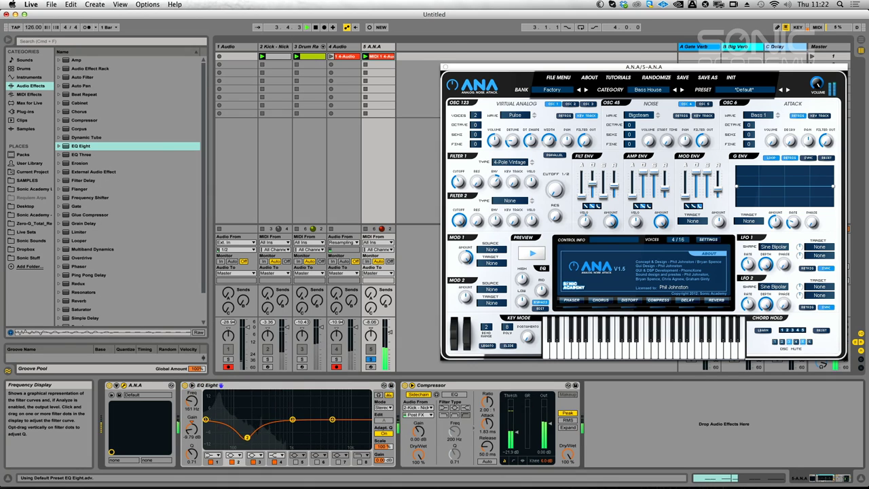
drag(252, 445, 252, 462)
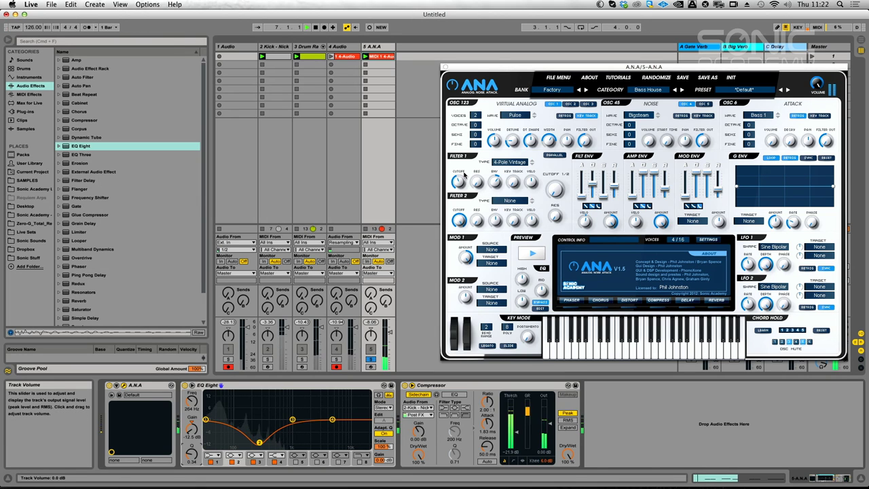
drag(464, 176, 460, 182)
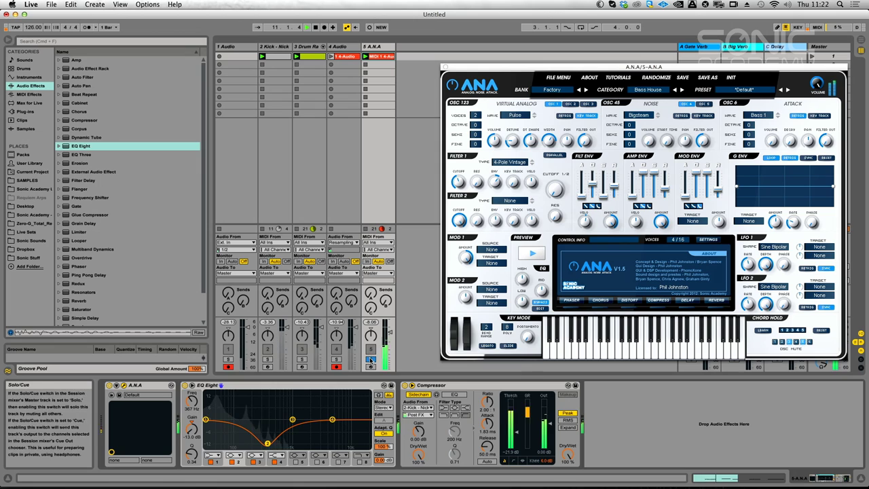
Briefly solo and unsolo the Drum Rack, then select the empty fourth track
click(389, 333)
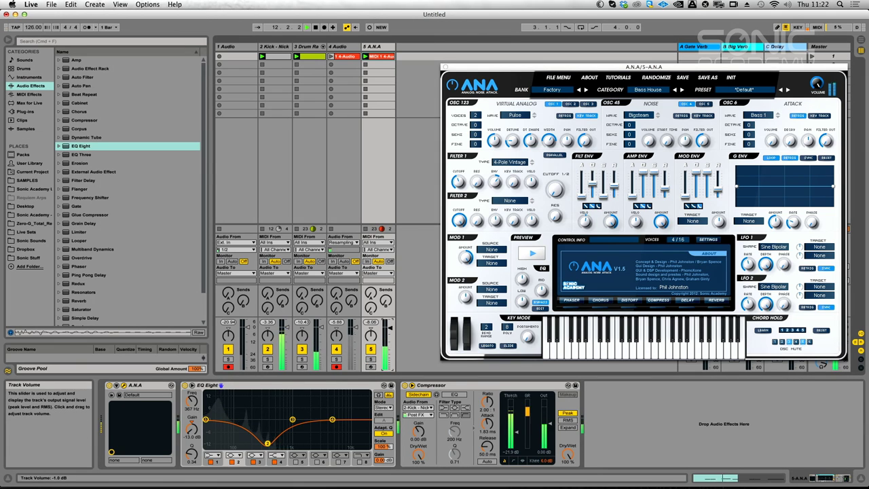
click(302, 359)
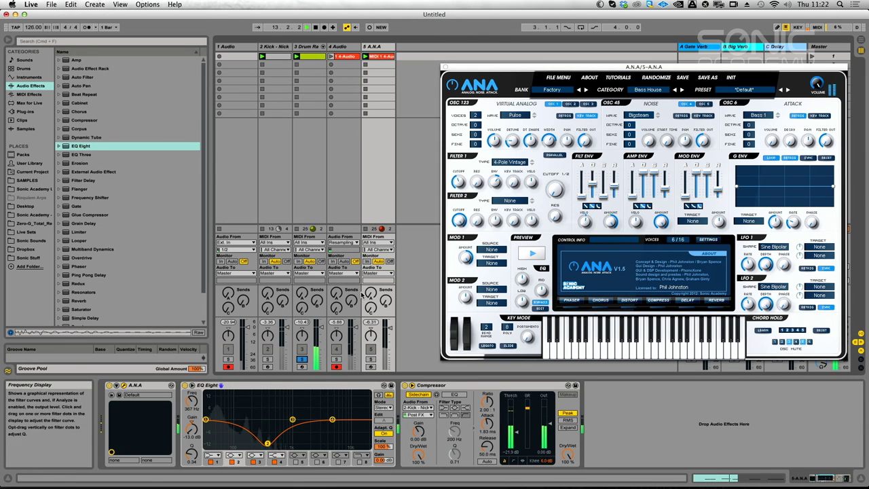
click(301, 359)
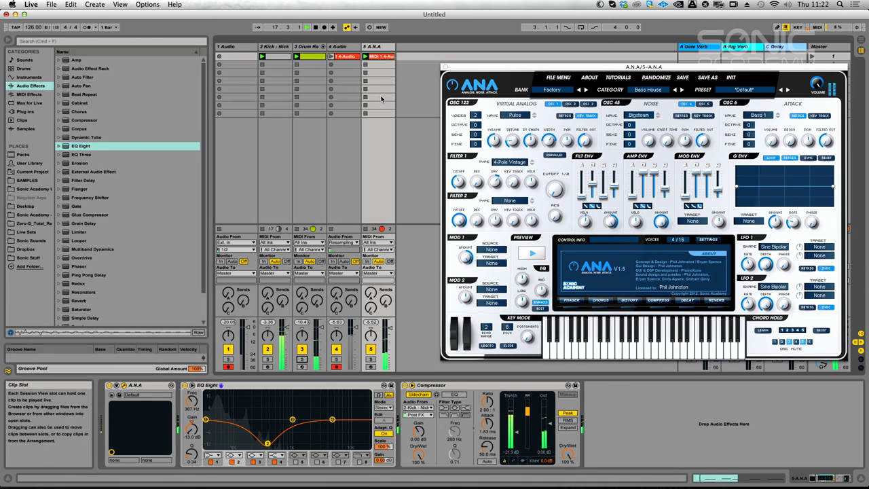
click(333, 47)
Copy the drum track's 67 Hz low-cut EQ Eight to the end of the A.N.A chain, after its Compressor, and stop playback
click(316, 47)
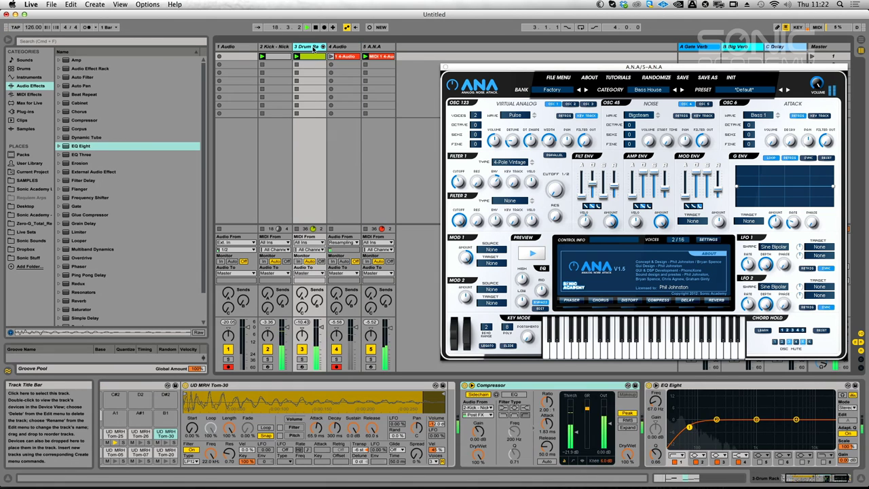
click(714, 386)
drag(714, 385, 372, 47)
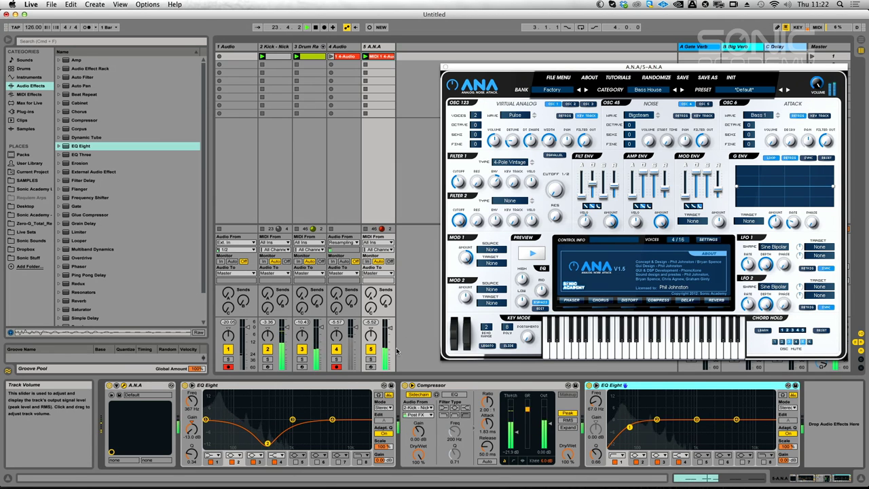
key(space)
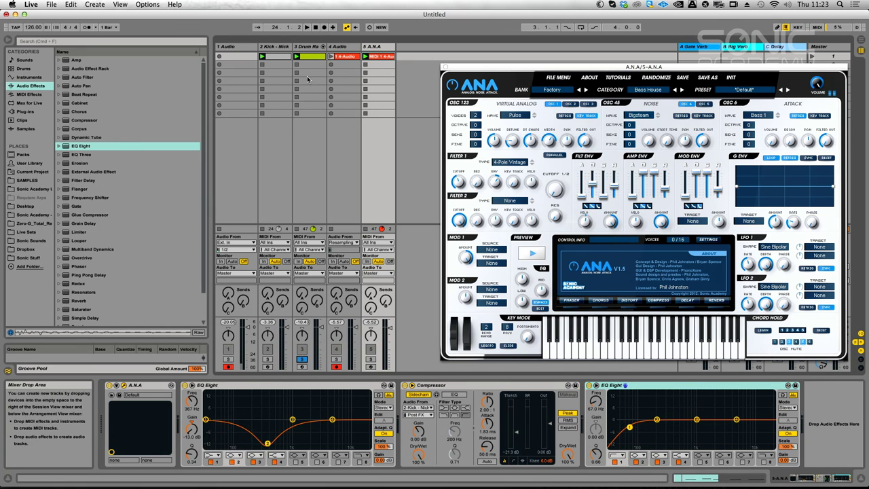
Relaunch the drum clip and give the Tom-25 pad an LP24 filter with cutoff around 111 Hz
click(298, 55)
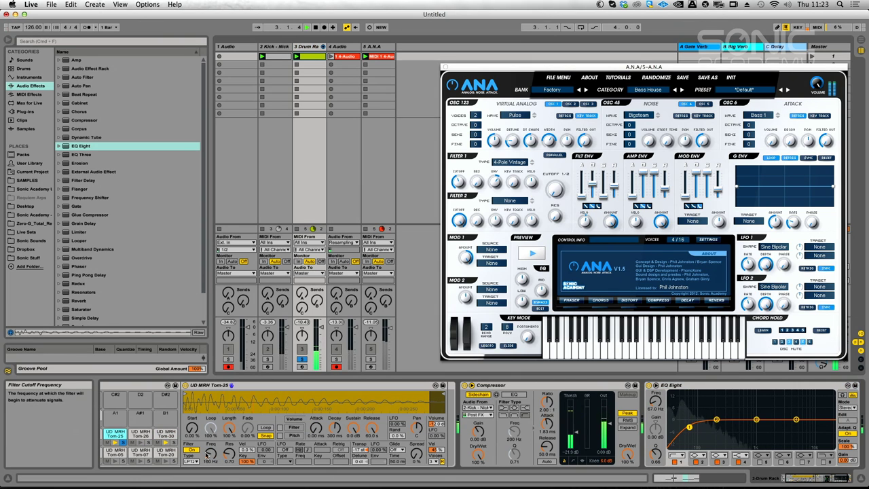
click(116, 434)
click(191, 461)
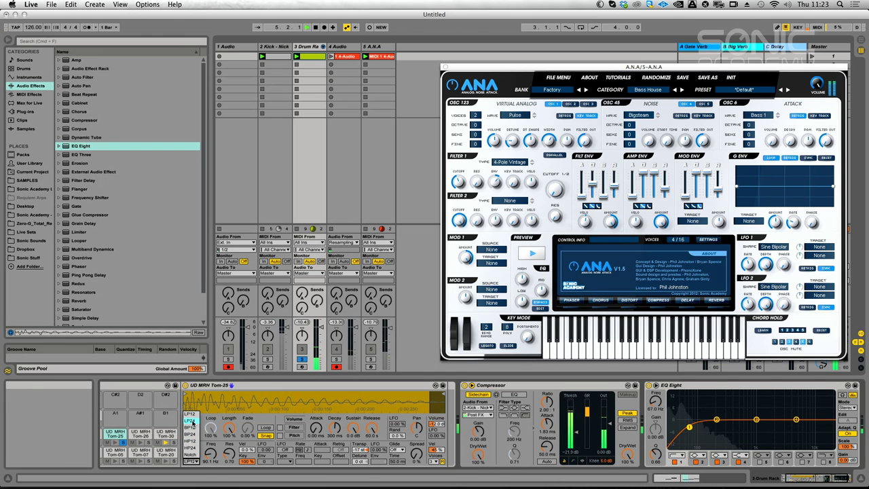
click(191, 421)
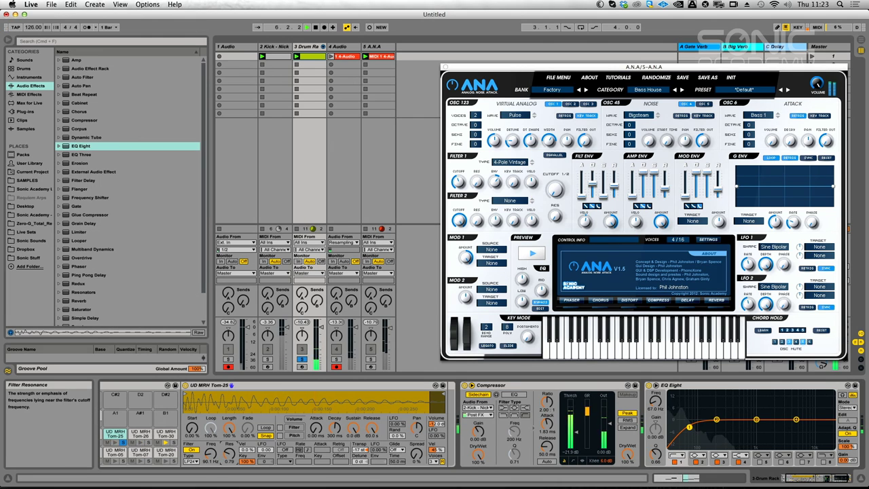
drag(218, 459, 218, 452)
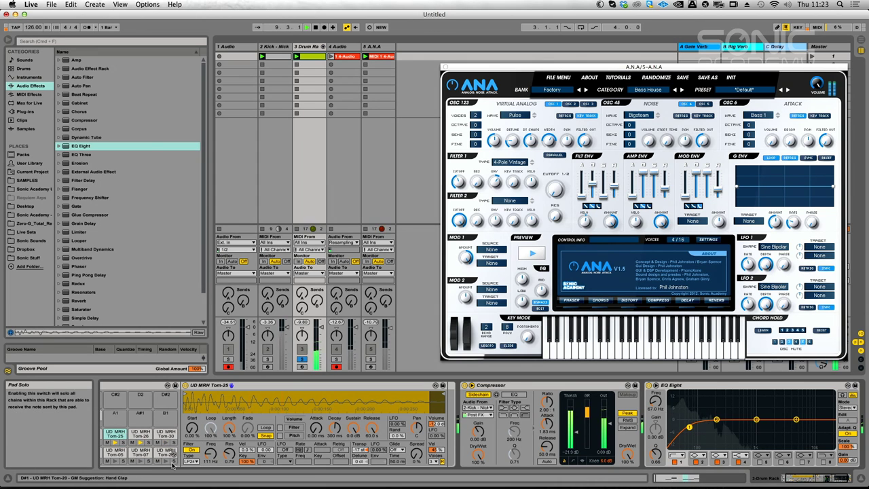
Unsolo the drums, lower the drum track volume slightly and the A.N.A track to 1.677 dB
click(303, 359)
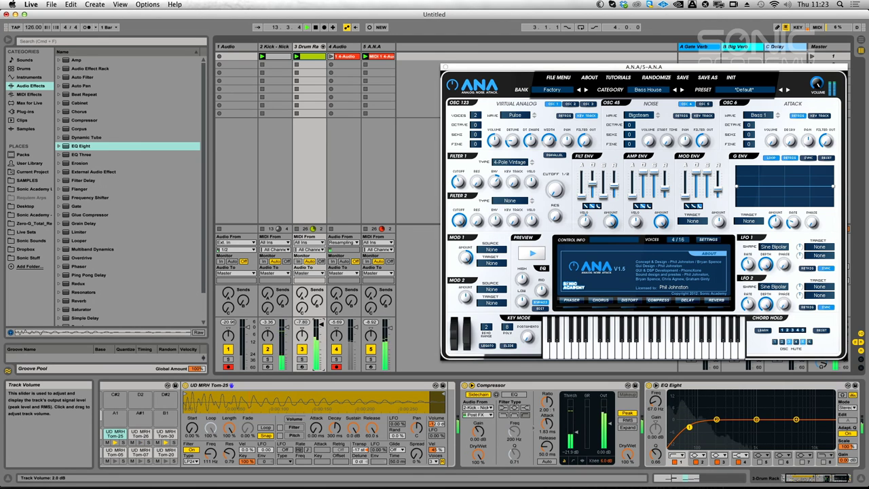
drag(319, 325, 319, 328)
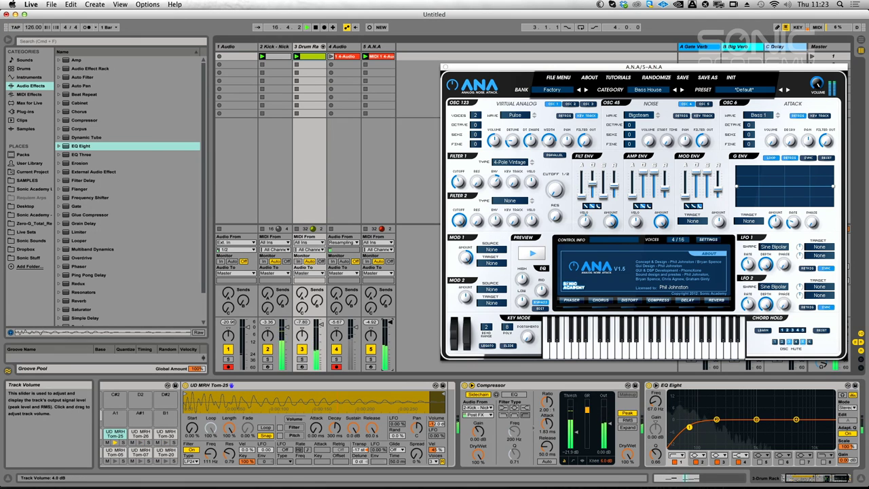
click(370, 358)
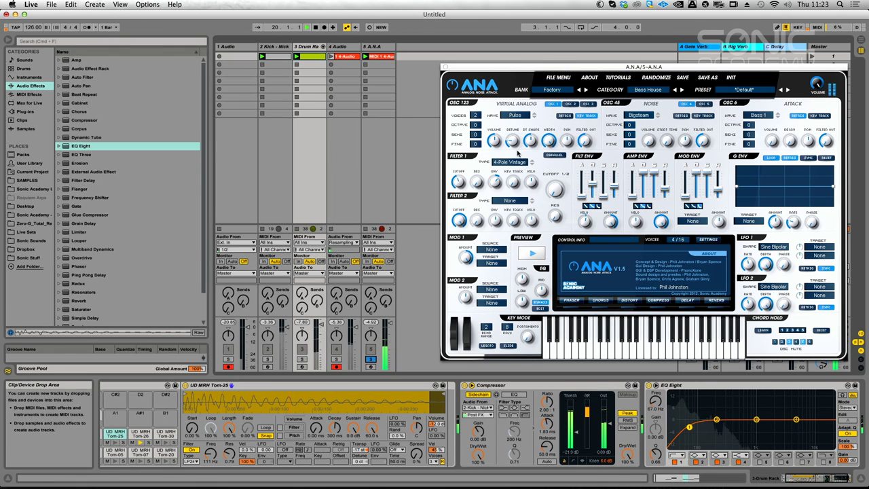
click(371, 359)
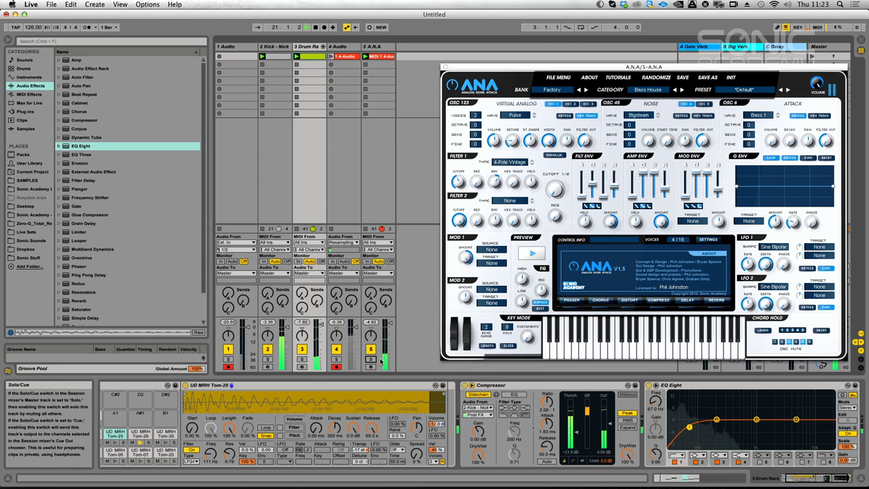
drag(389, 326, 389, 330)
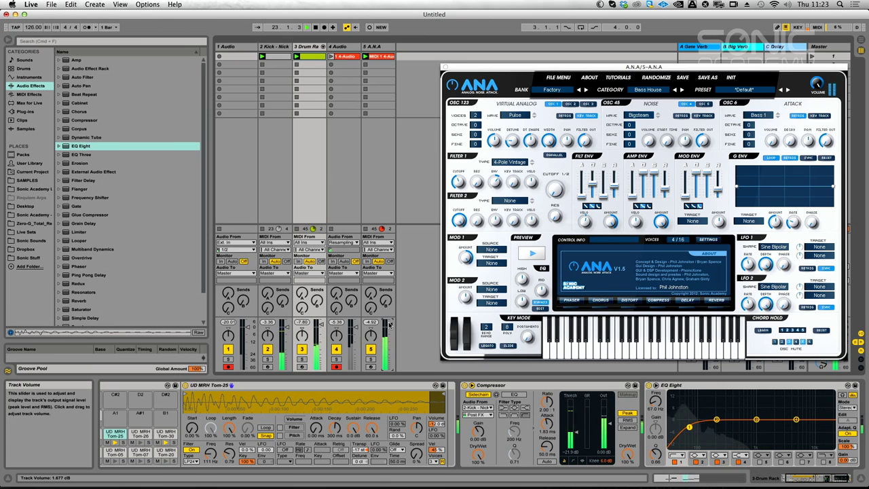